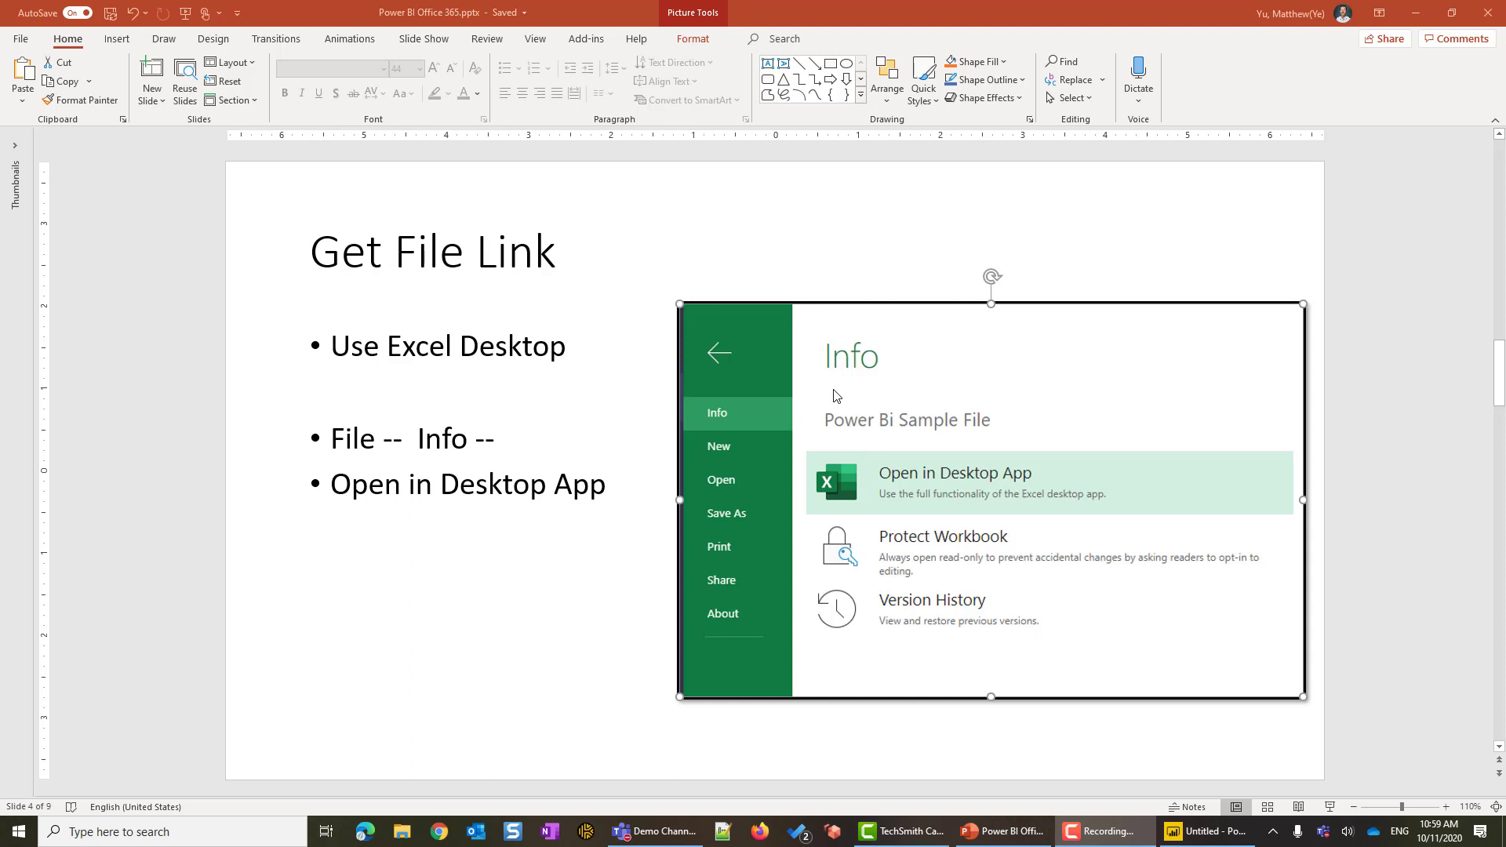
# In the Teams Demo Channel's file list, open Power Bi Sample File.xlsx.
pyautogui.click(1415, 12)
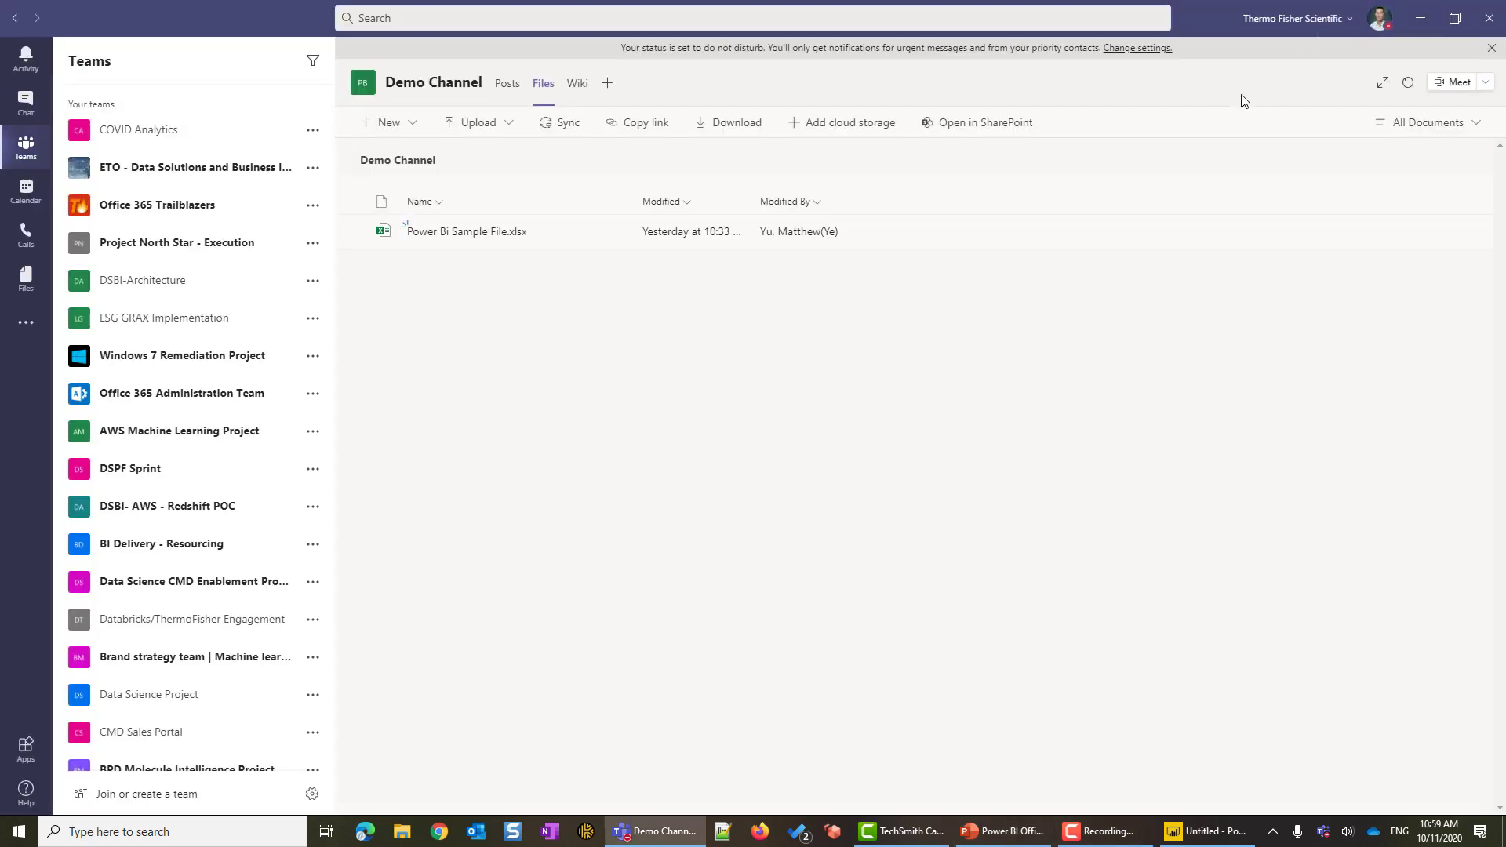
pyautogui.click(510, 84)
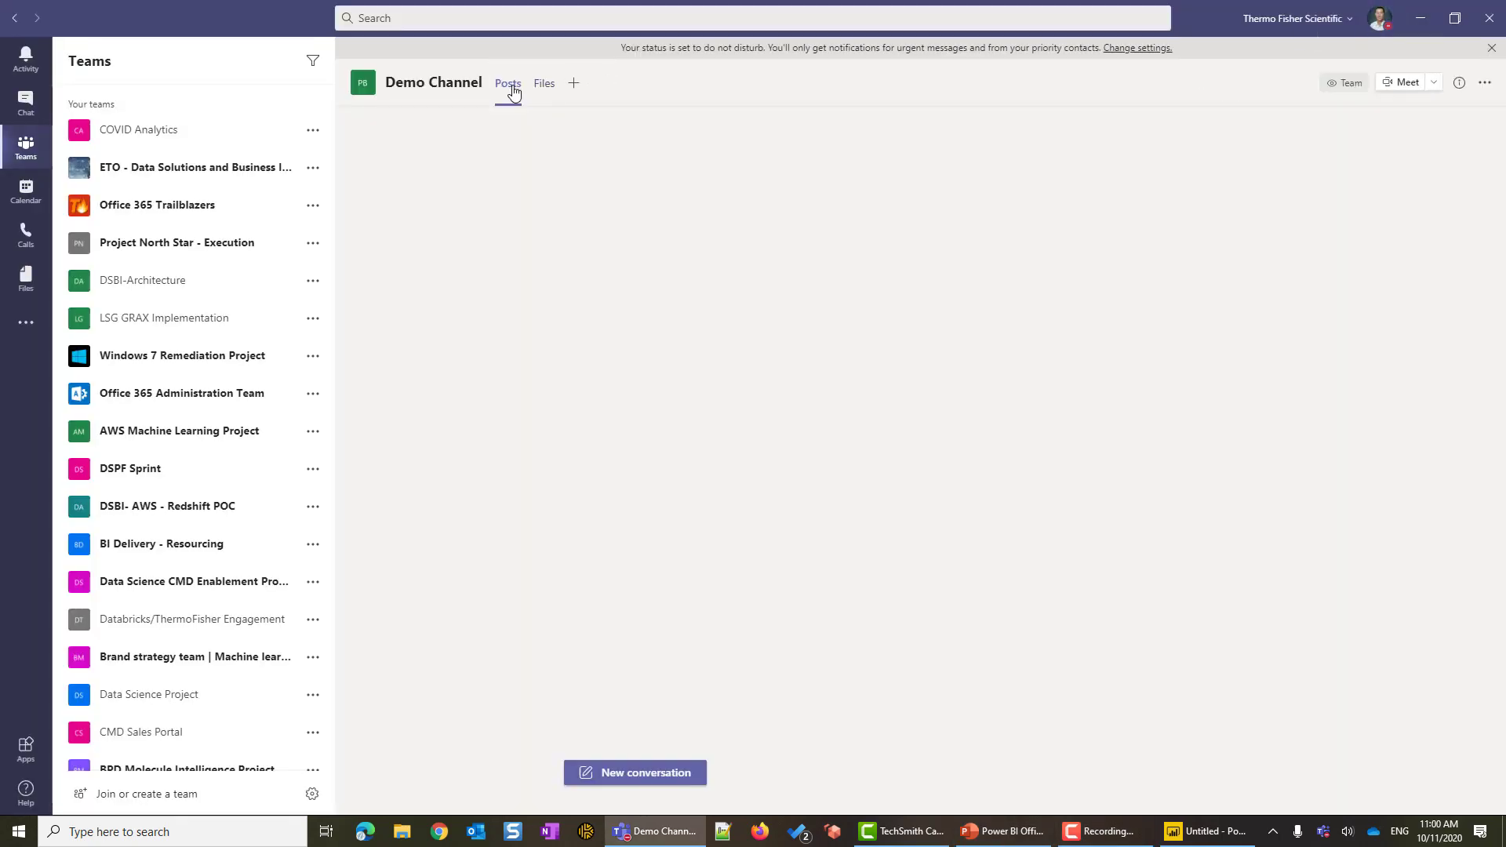
pyautogui.click(543, 85)
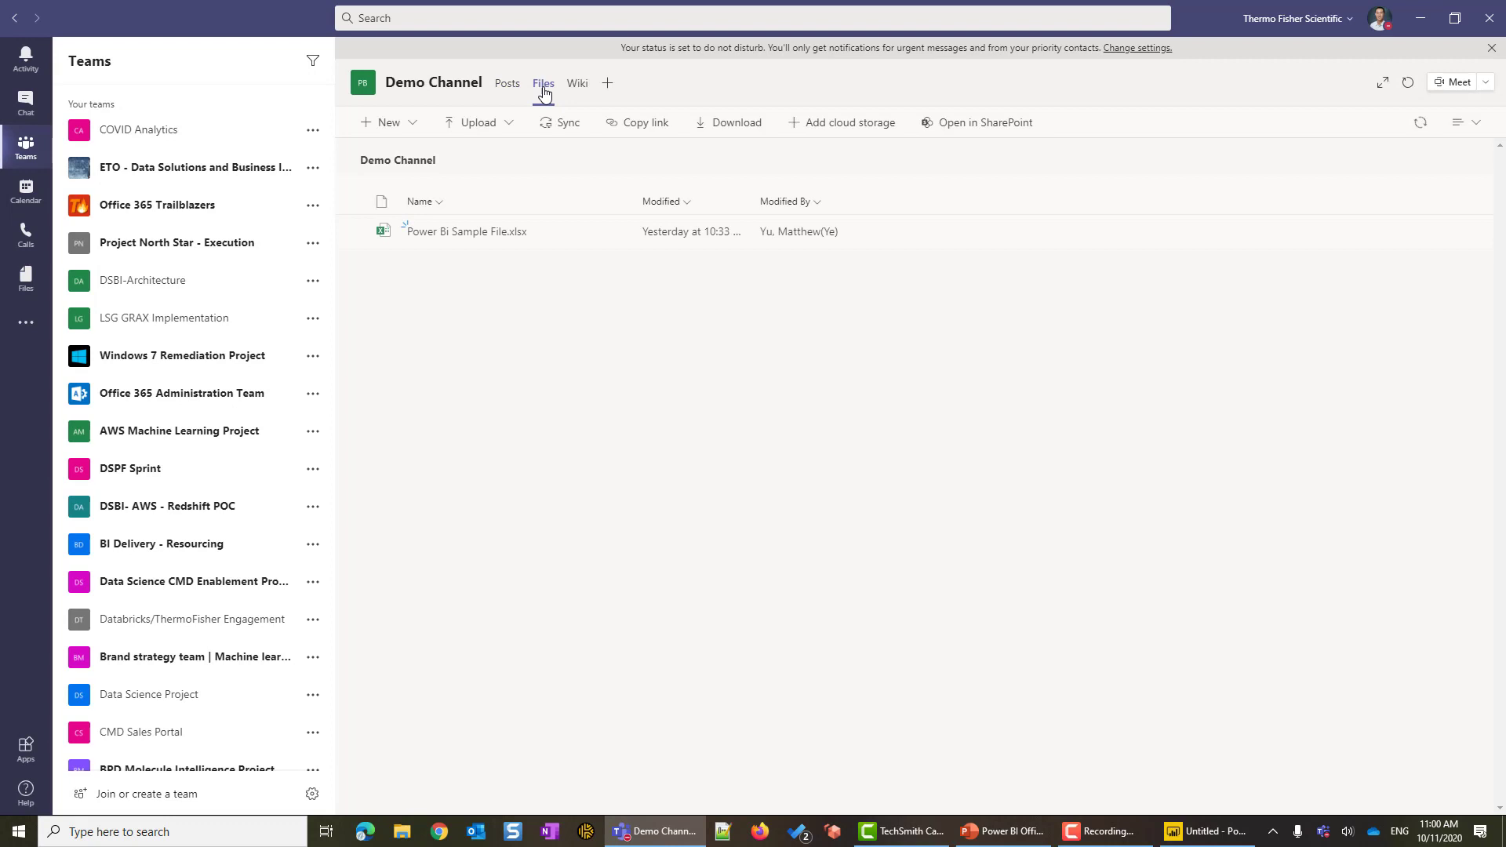
pyautogui.click(476, 236)
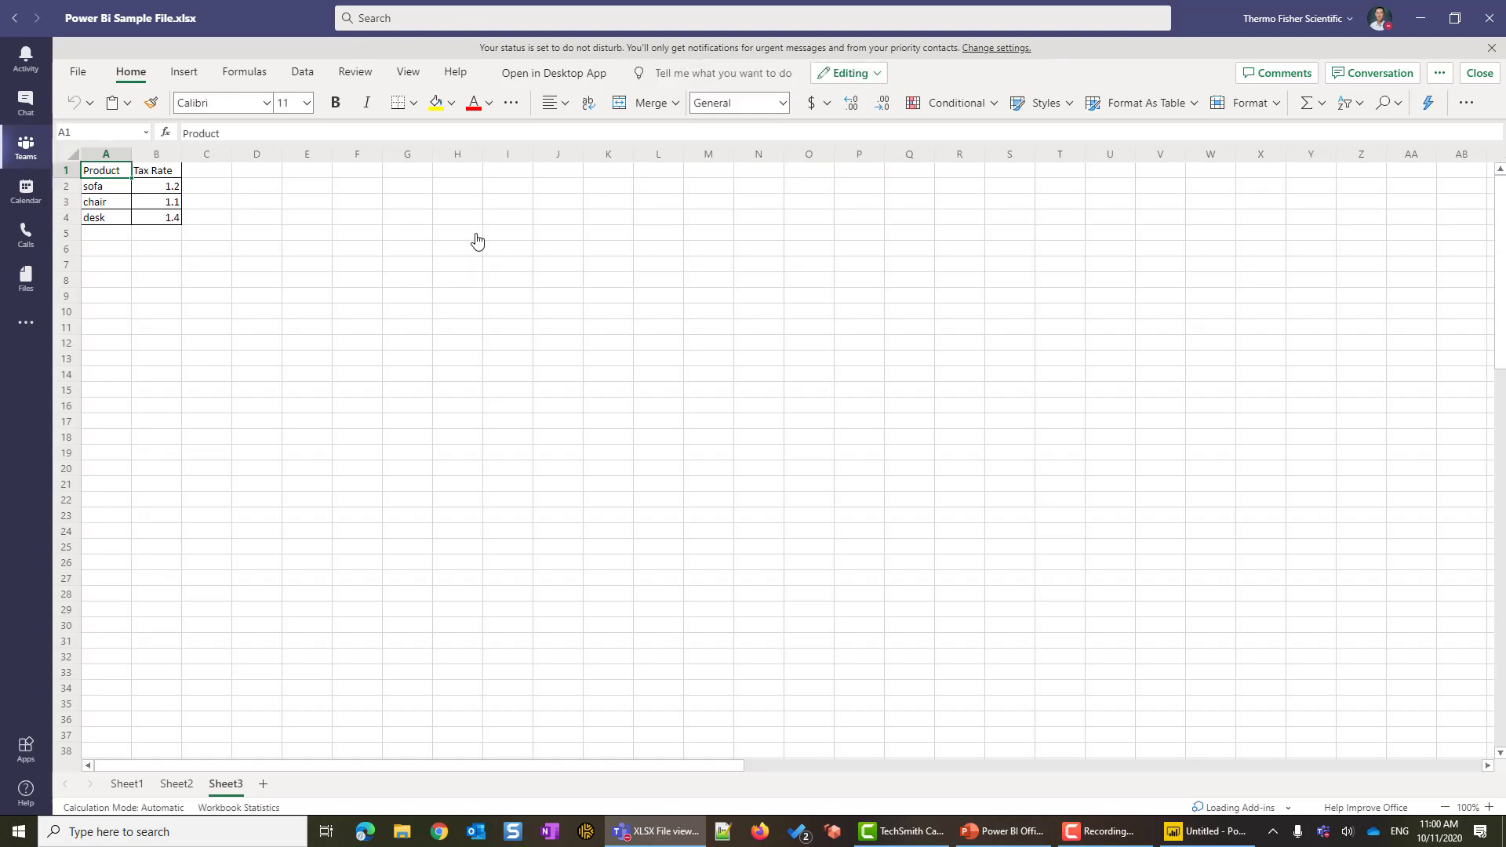
# From the workbook's File > Info page, open it in the Excel desktop app.
pyautogui.click(78, 73)
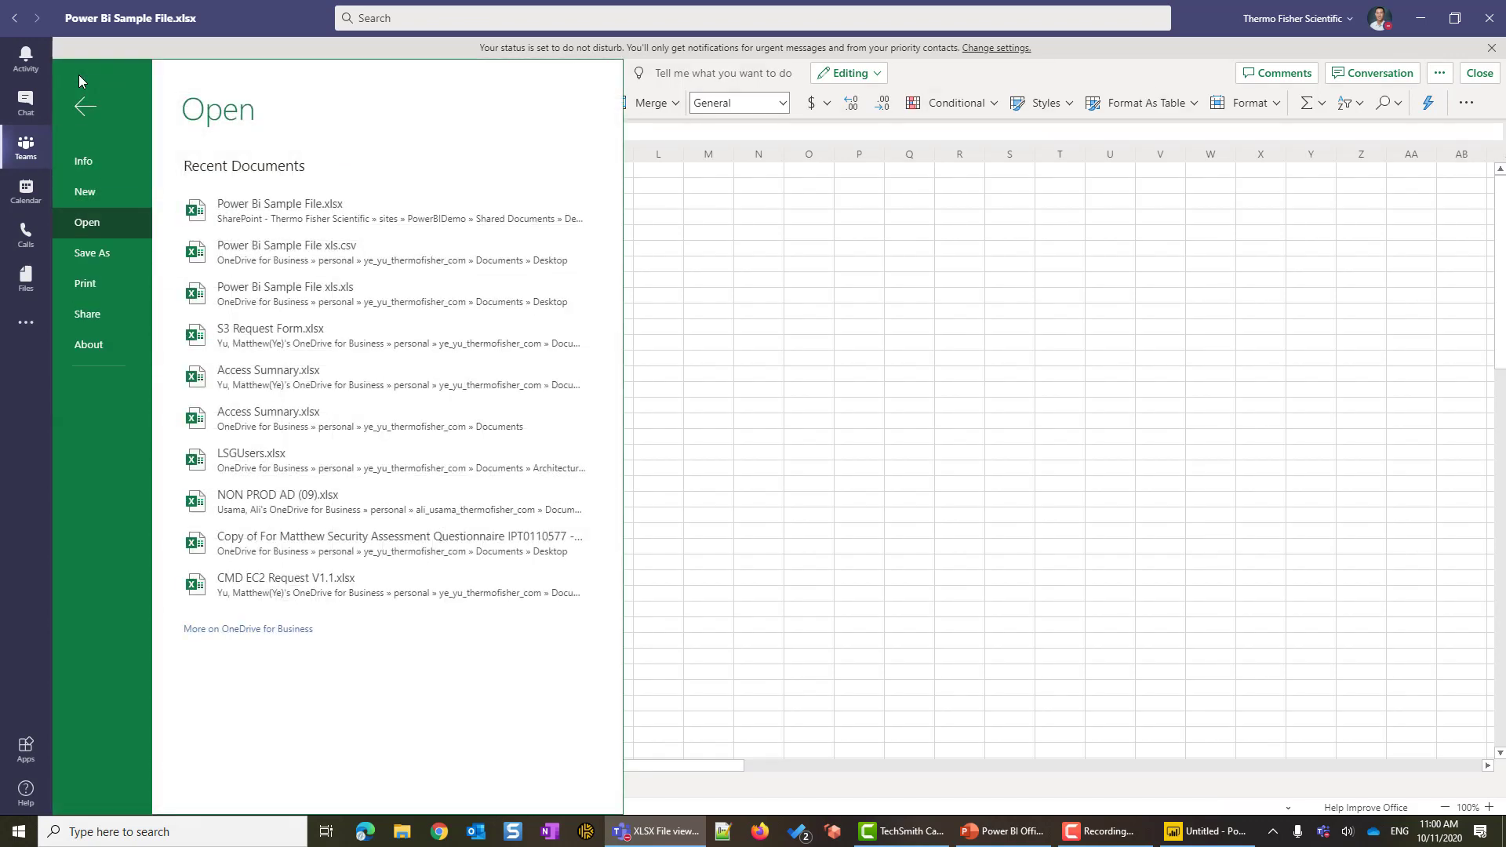
pyautogui.click(77, 165)
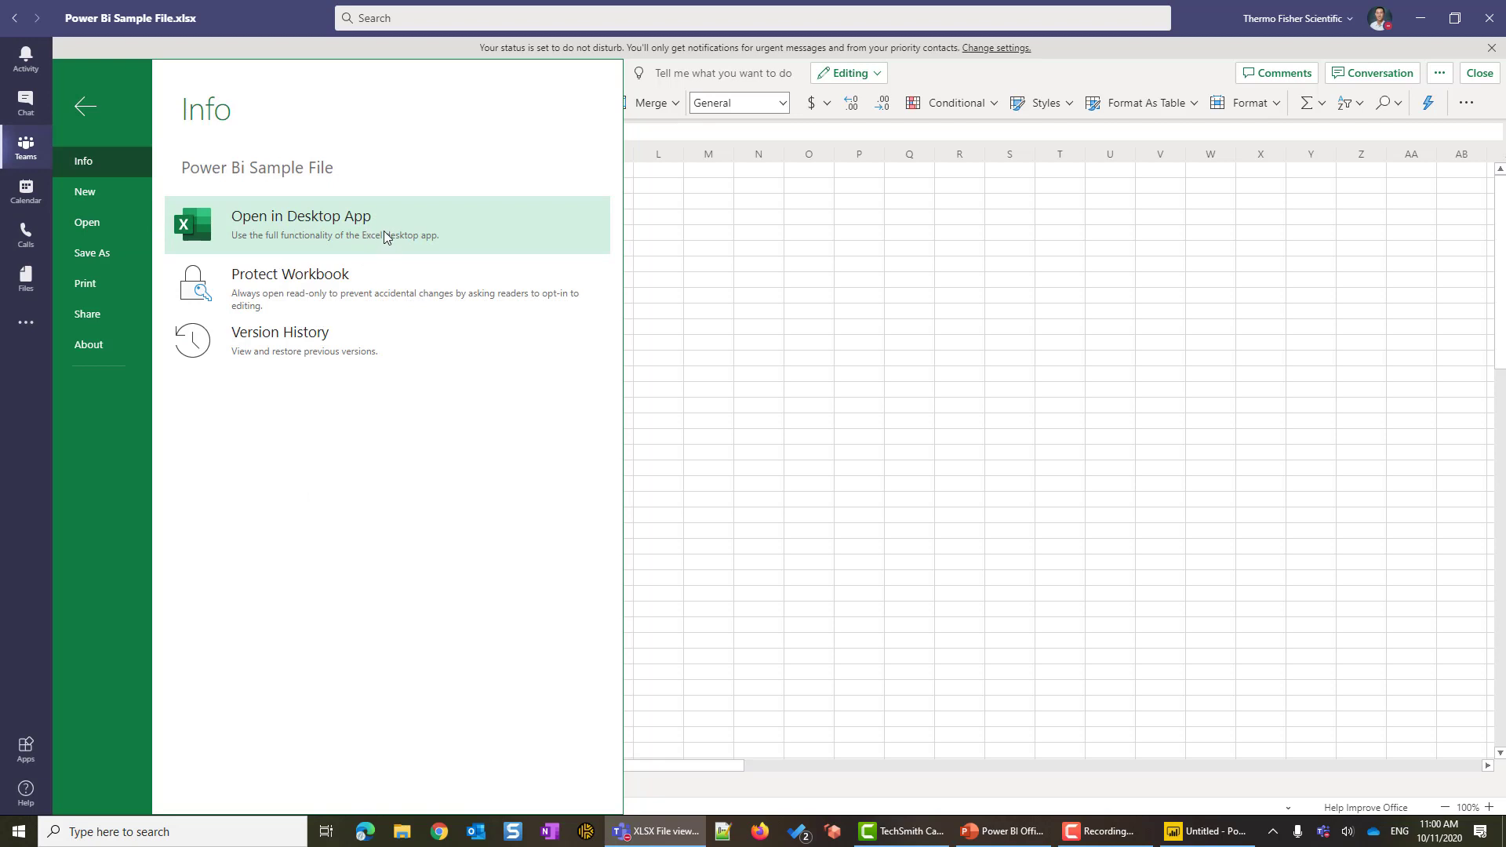
pyautogui.click(384, 233)
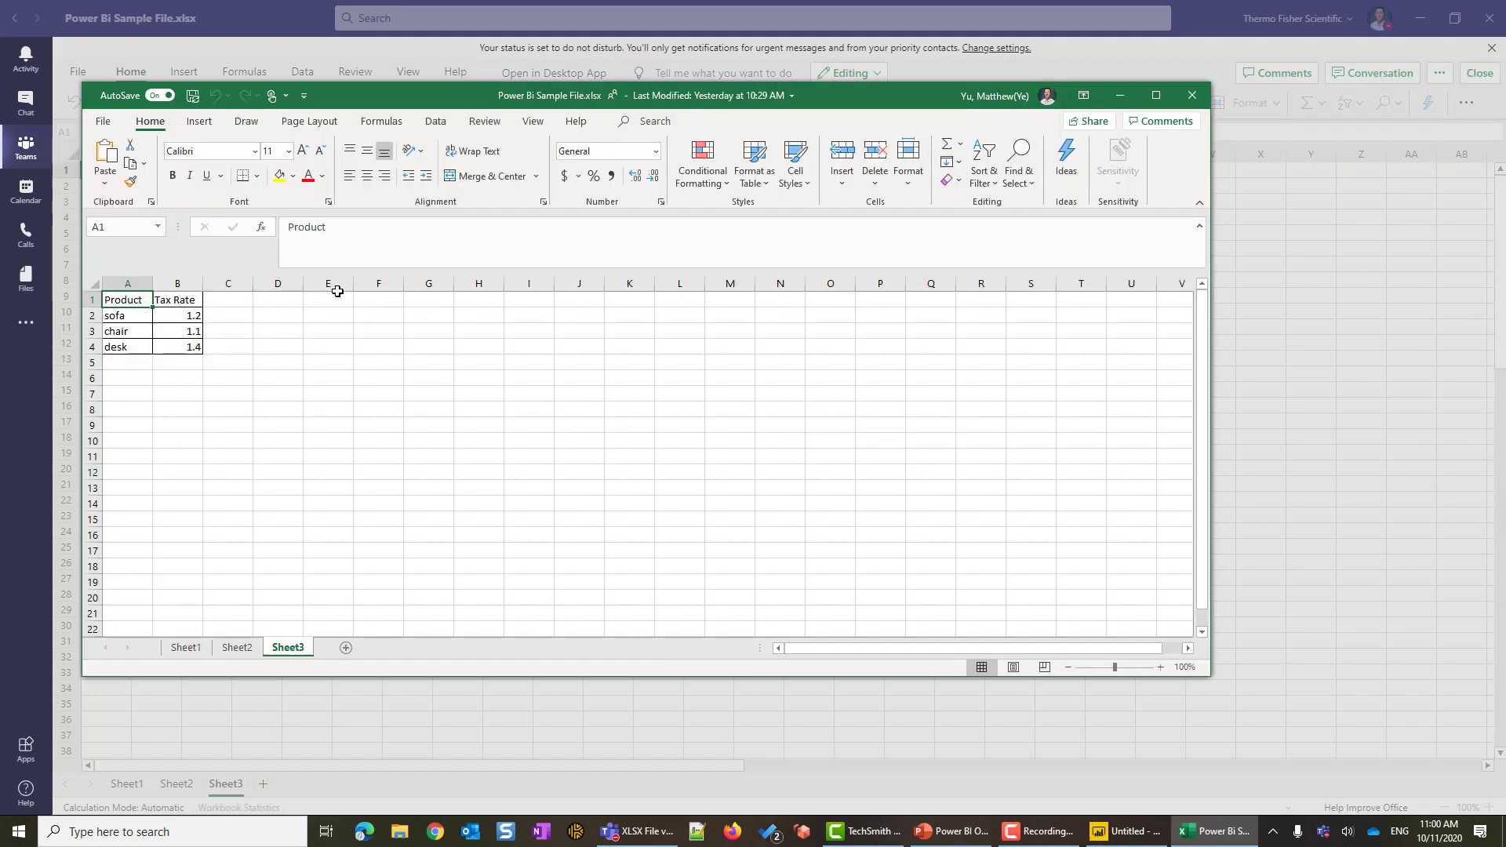
# Copy the workbook's Demo Channel path from Excel's Info page, then return to PowerPoint.
pyautogui.click(102, 123)
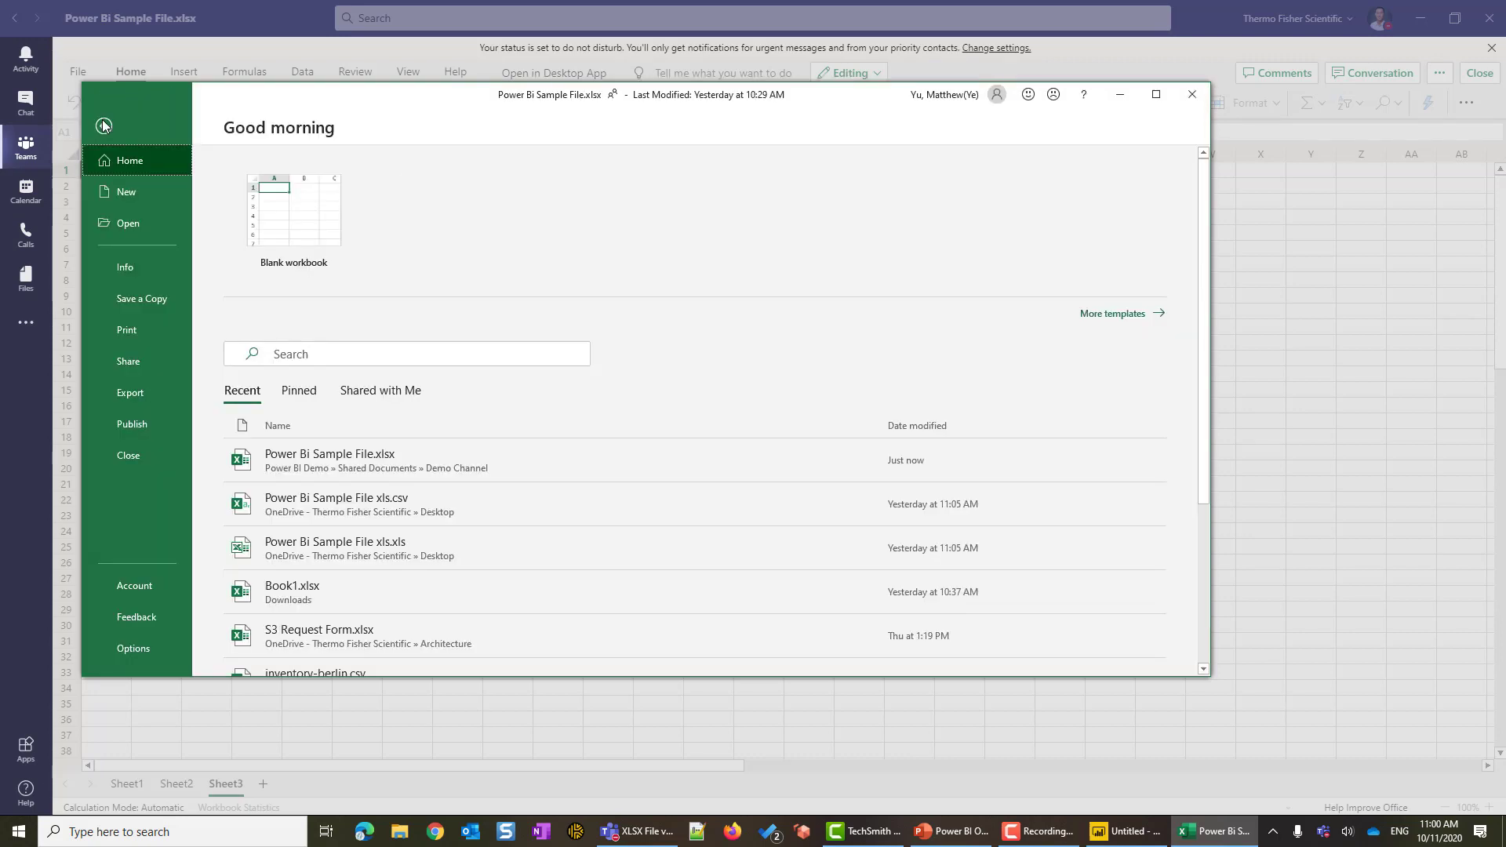
pyautogui.click(130, 270)
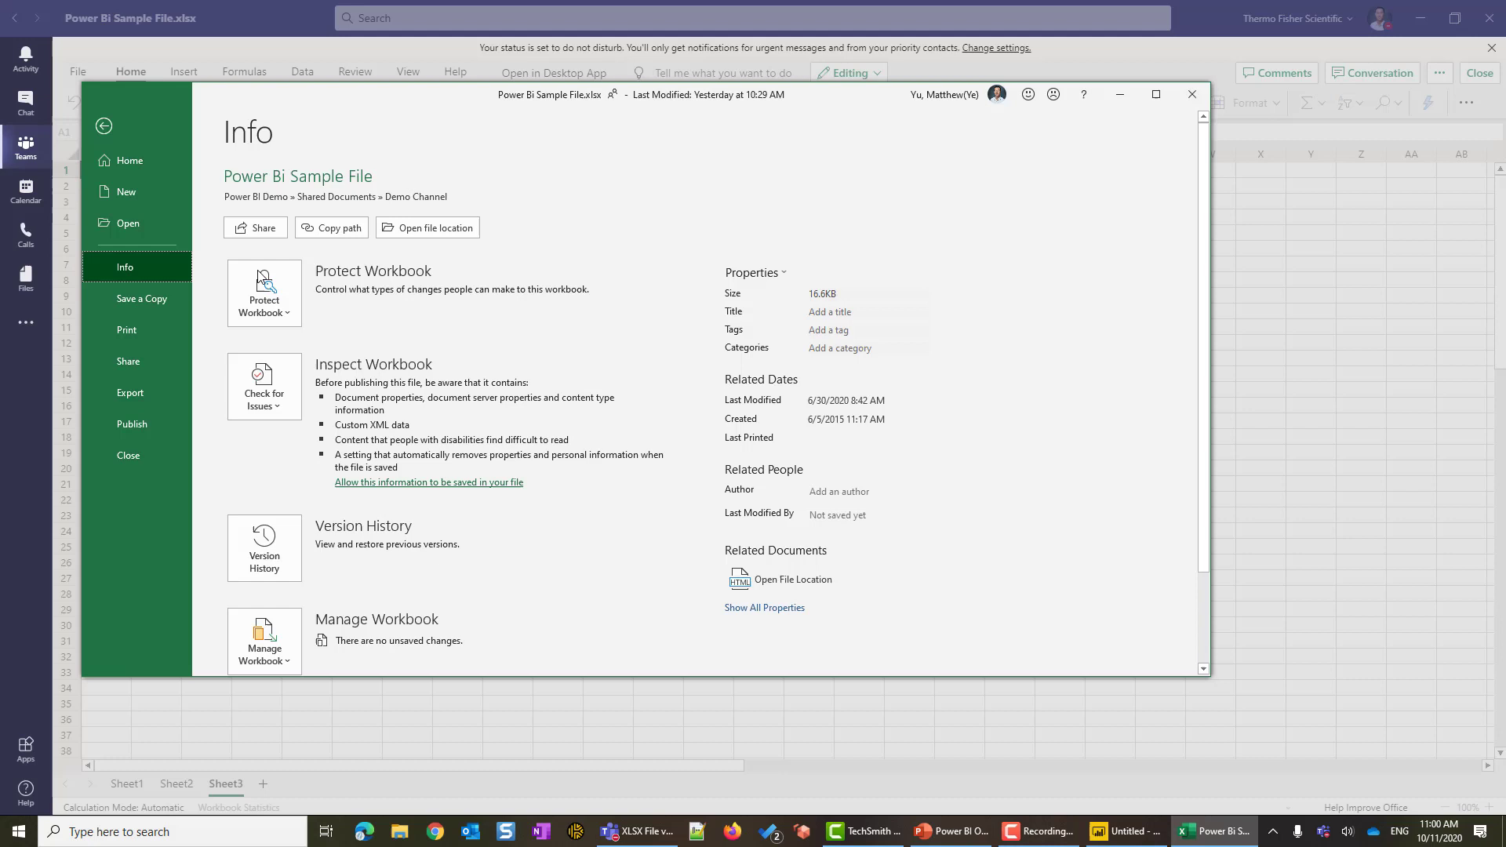
pyautogui.click(339, 232)
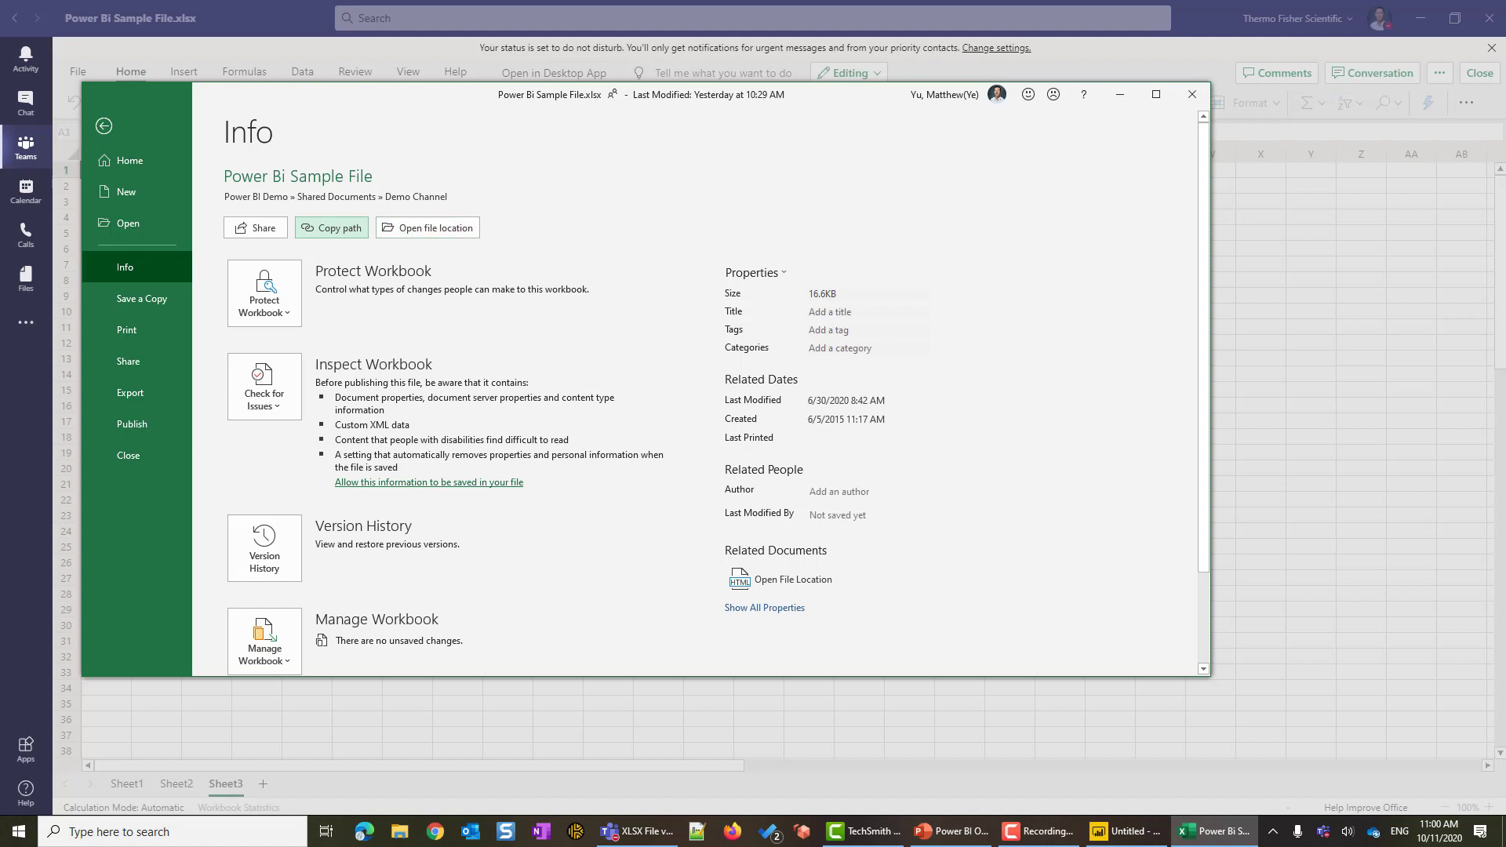
pyautogui.hotkey('alt', 'Tab')
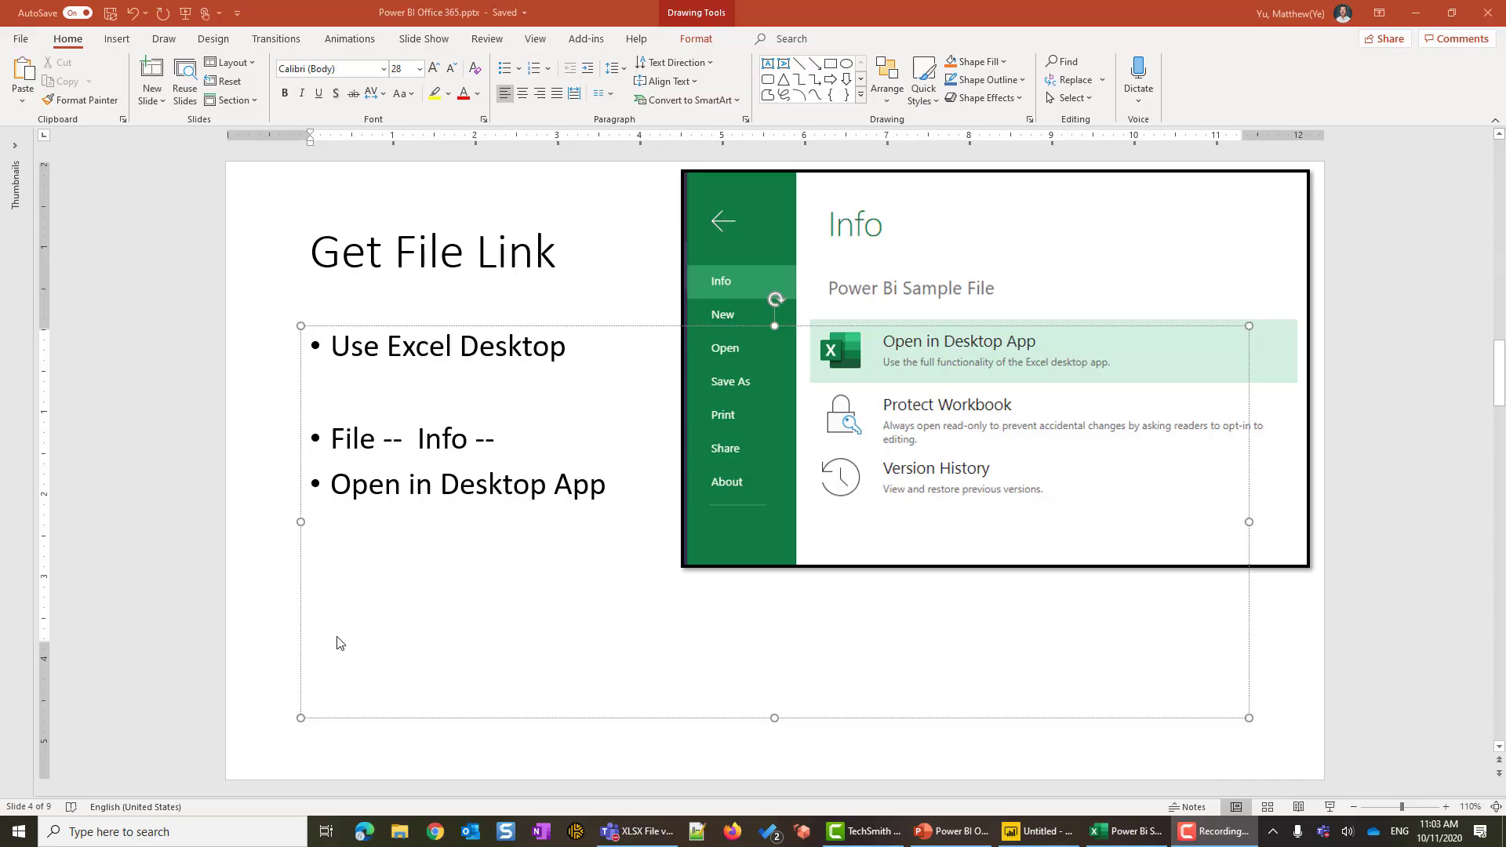
# Paste the copied workbook path as plain text into the slide's bullet text box.
pyautogui.click(334, 631)
pyautogui.rightClick(329, 626)
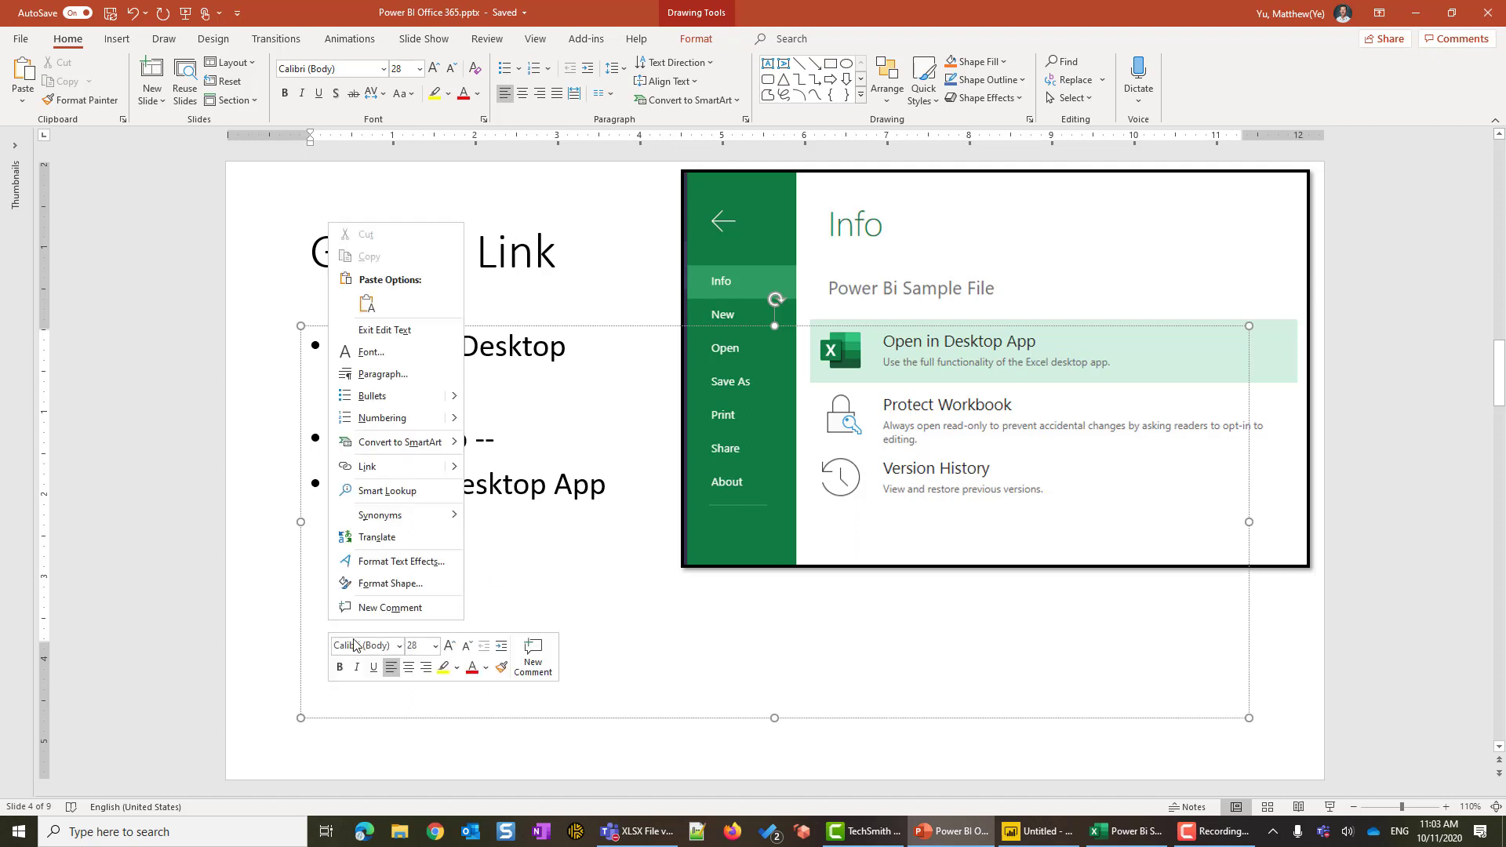
pyautogui.click(366, 304)
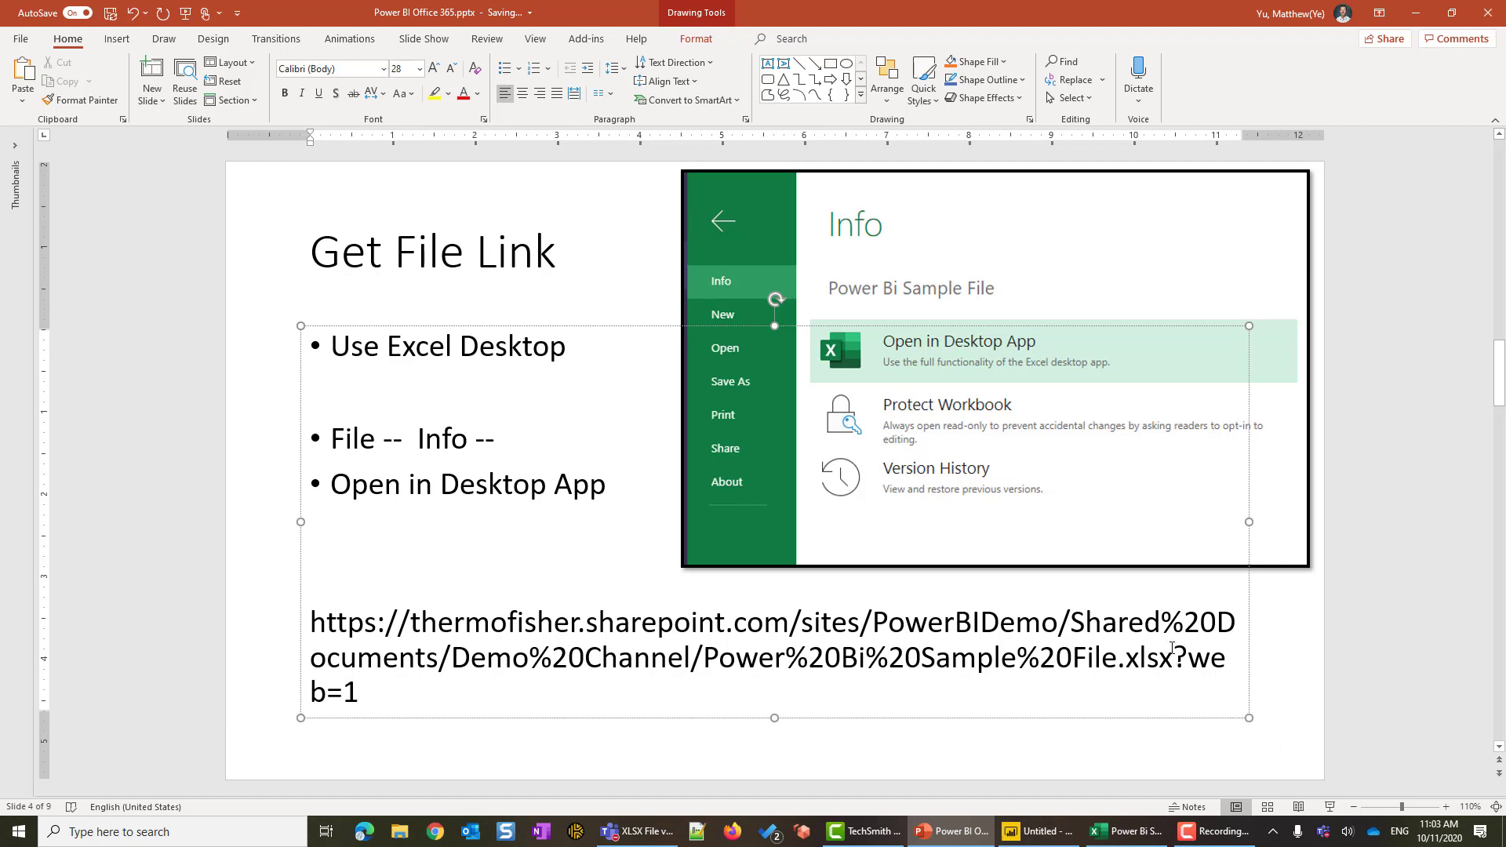
# Highlight the '?web=1' suffix, then delete it so the link ends at .xlsx.
pyautogui.moveTo(1173, 658); pyautogui.dragTo(1182, 686)
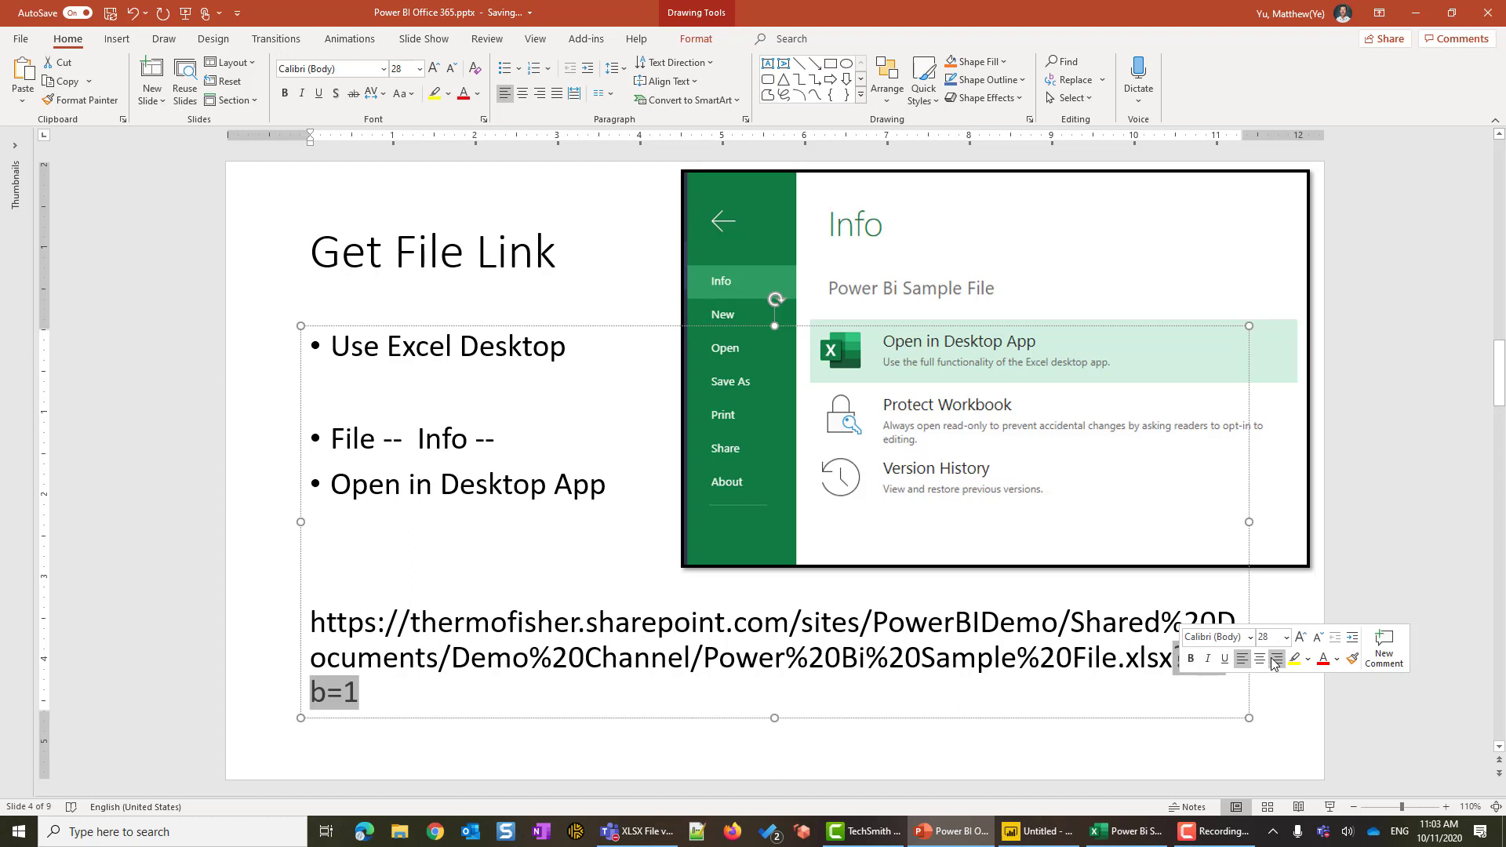
pyautogui.click(1293, 659)
pyautogui.click(1302, 755)
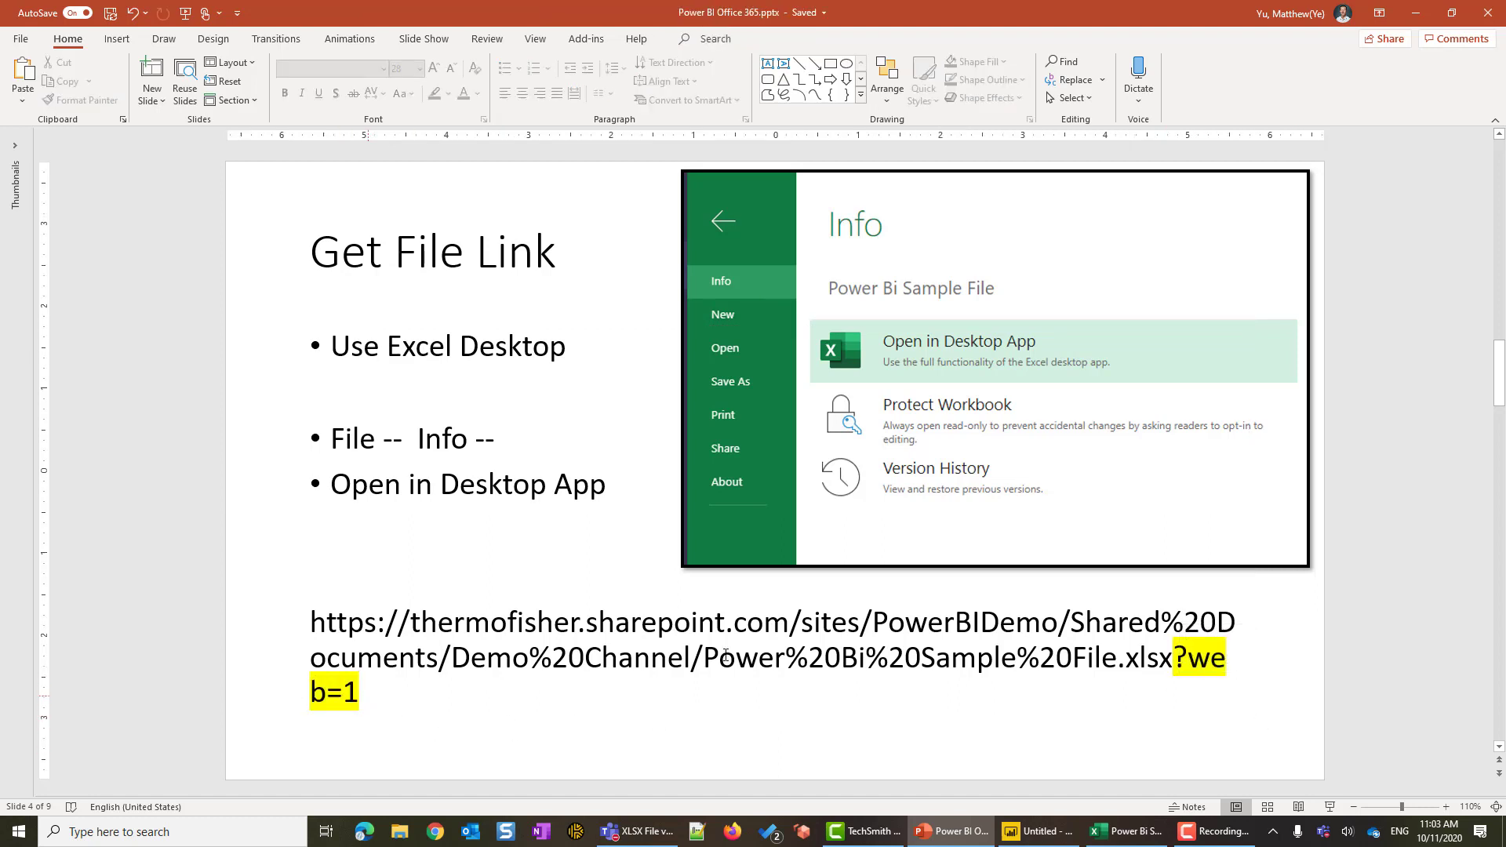
pyautogui.click(1190, 657)
pyautogui.moveTo(1190, 658); pyautogui.dragTo(1197, 691)
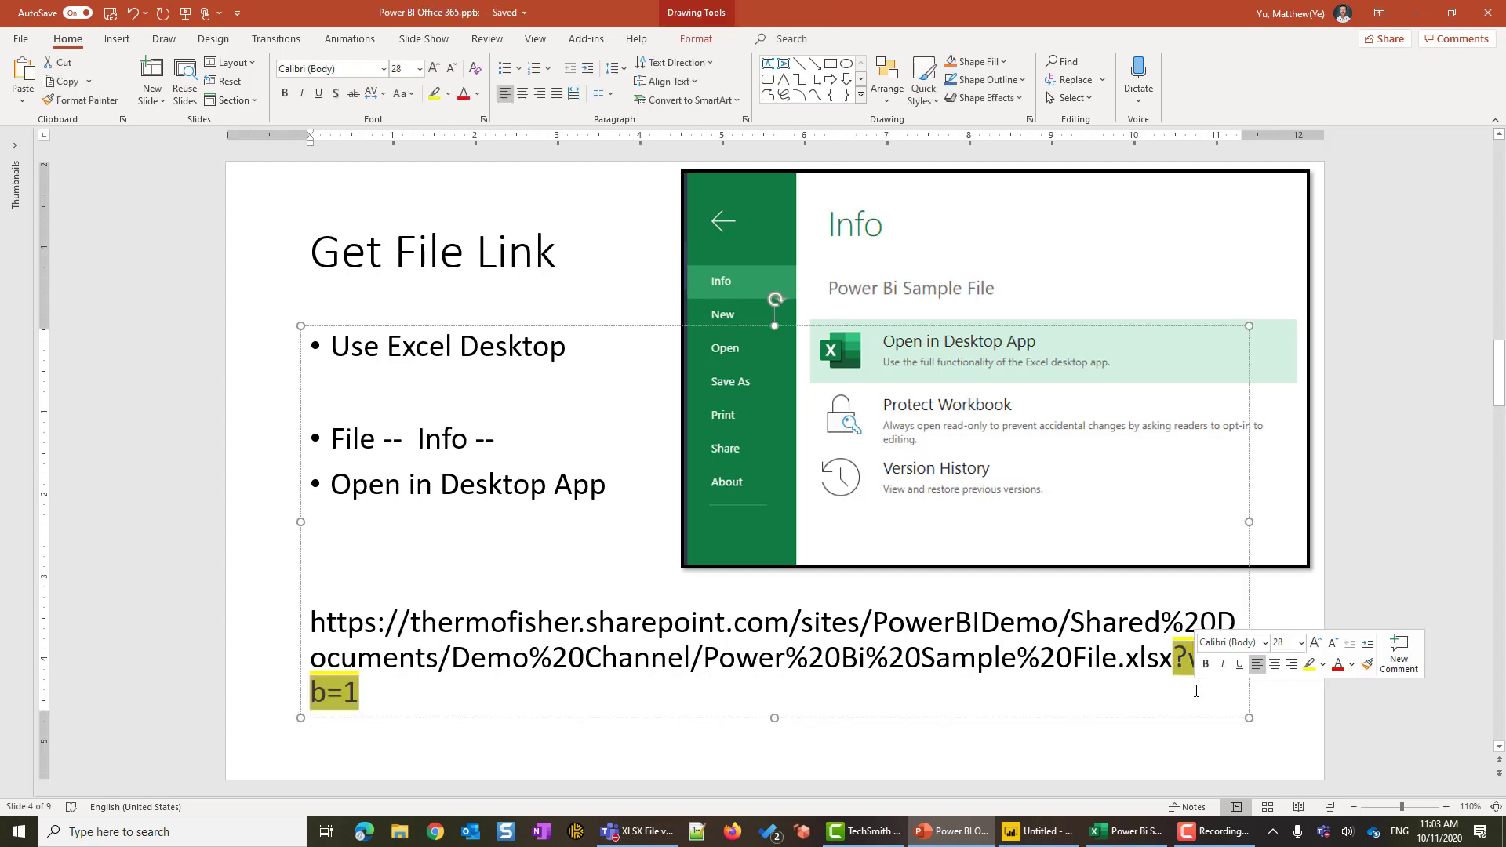
pyautogui.press('Delete')
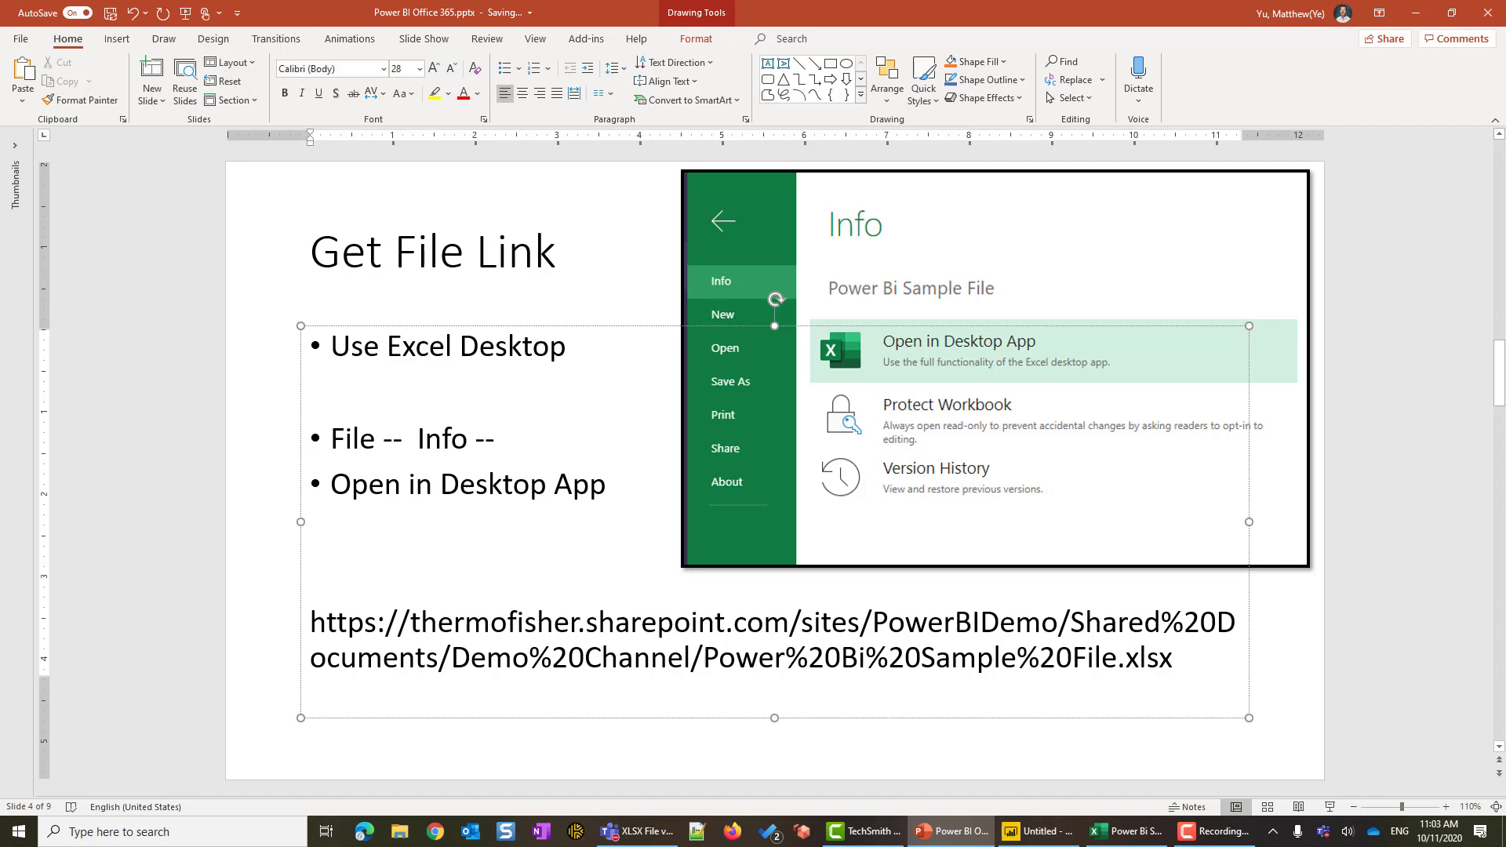
# In Power BI Desktop's Get data, search 'web' and connect with the Web connector.
pyautogui.moveTo(1034, 841)
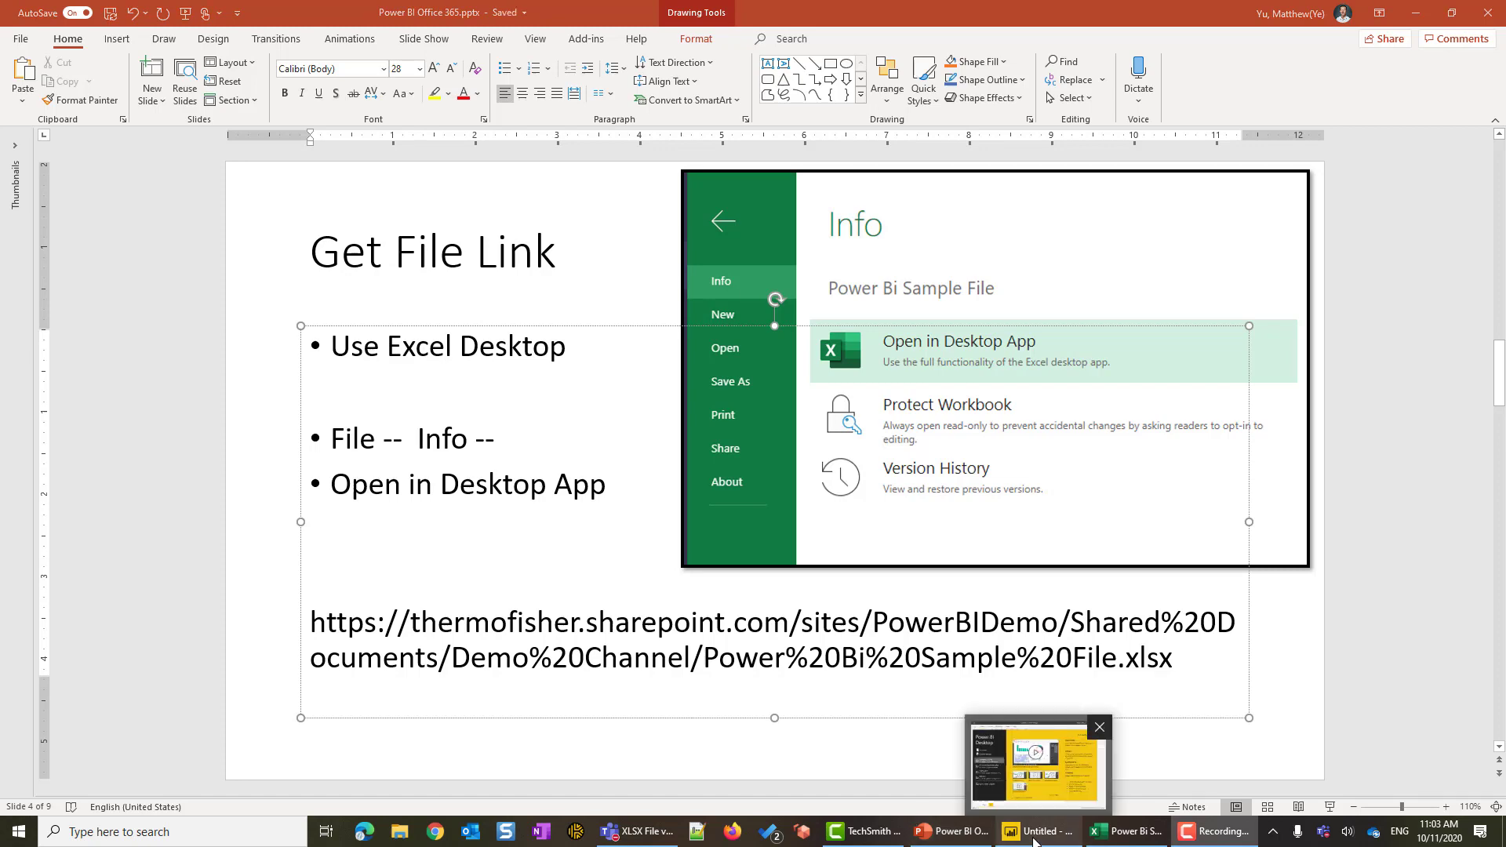
pyautogui.click(1034, 842)
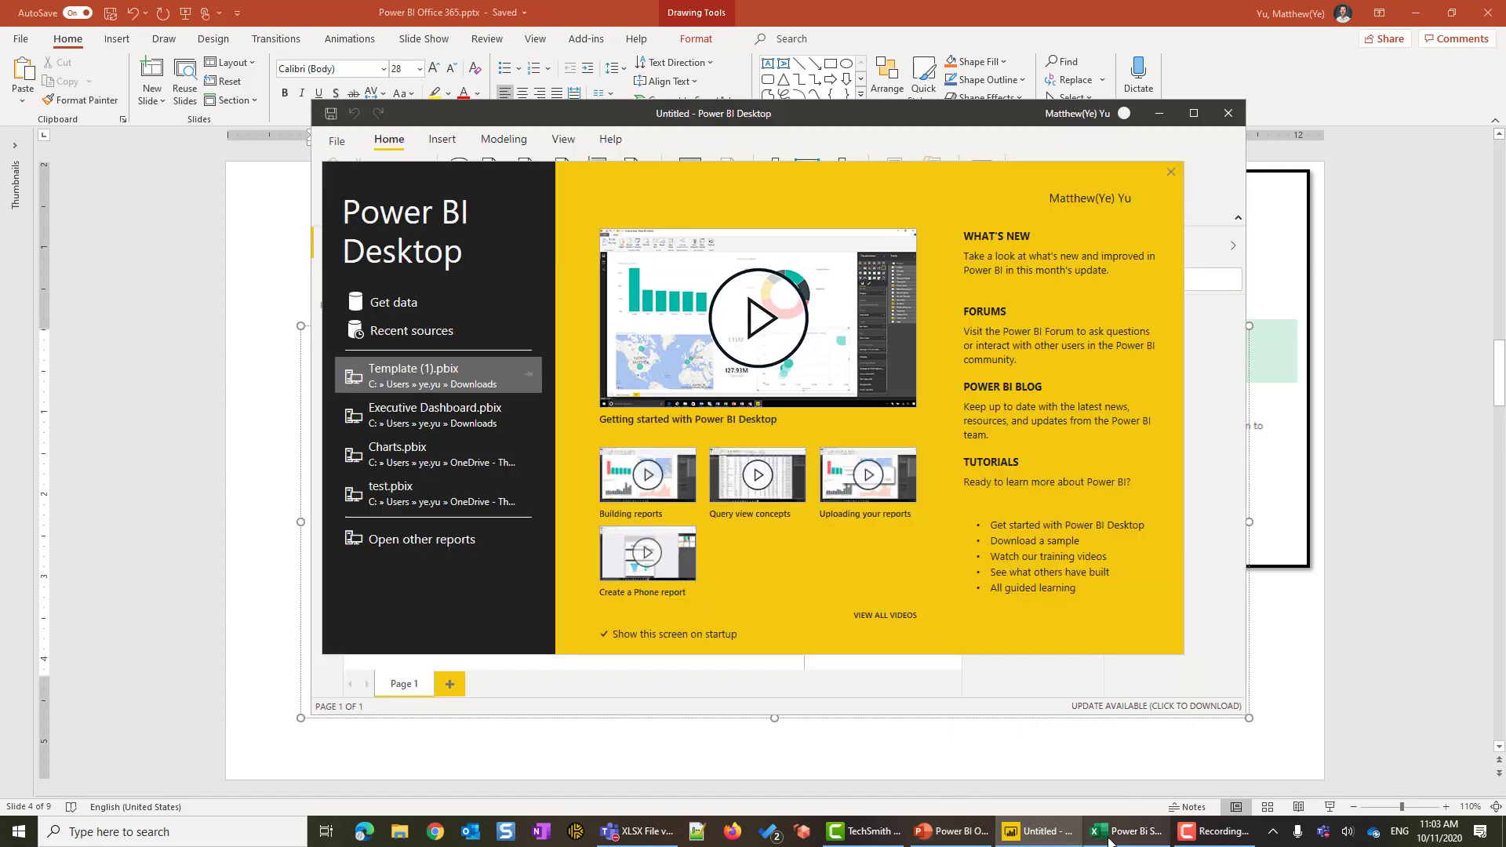
pyautogui.click(395, 303)
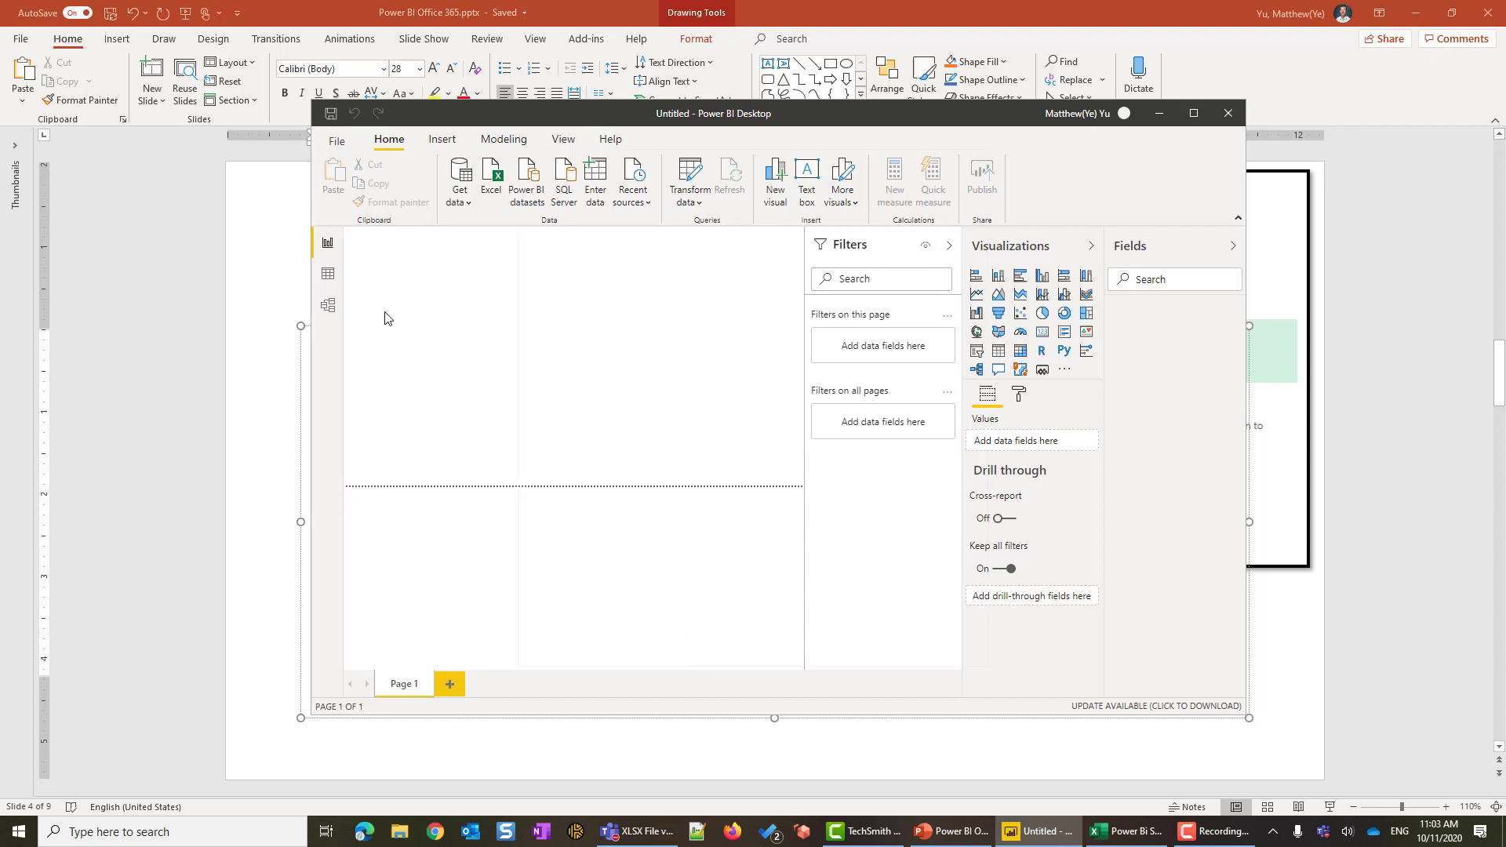
pyautogui.write('web')
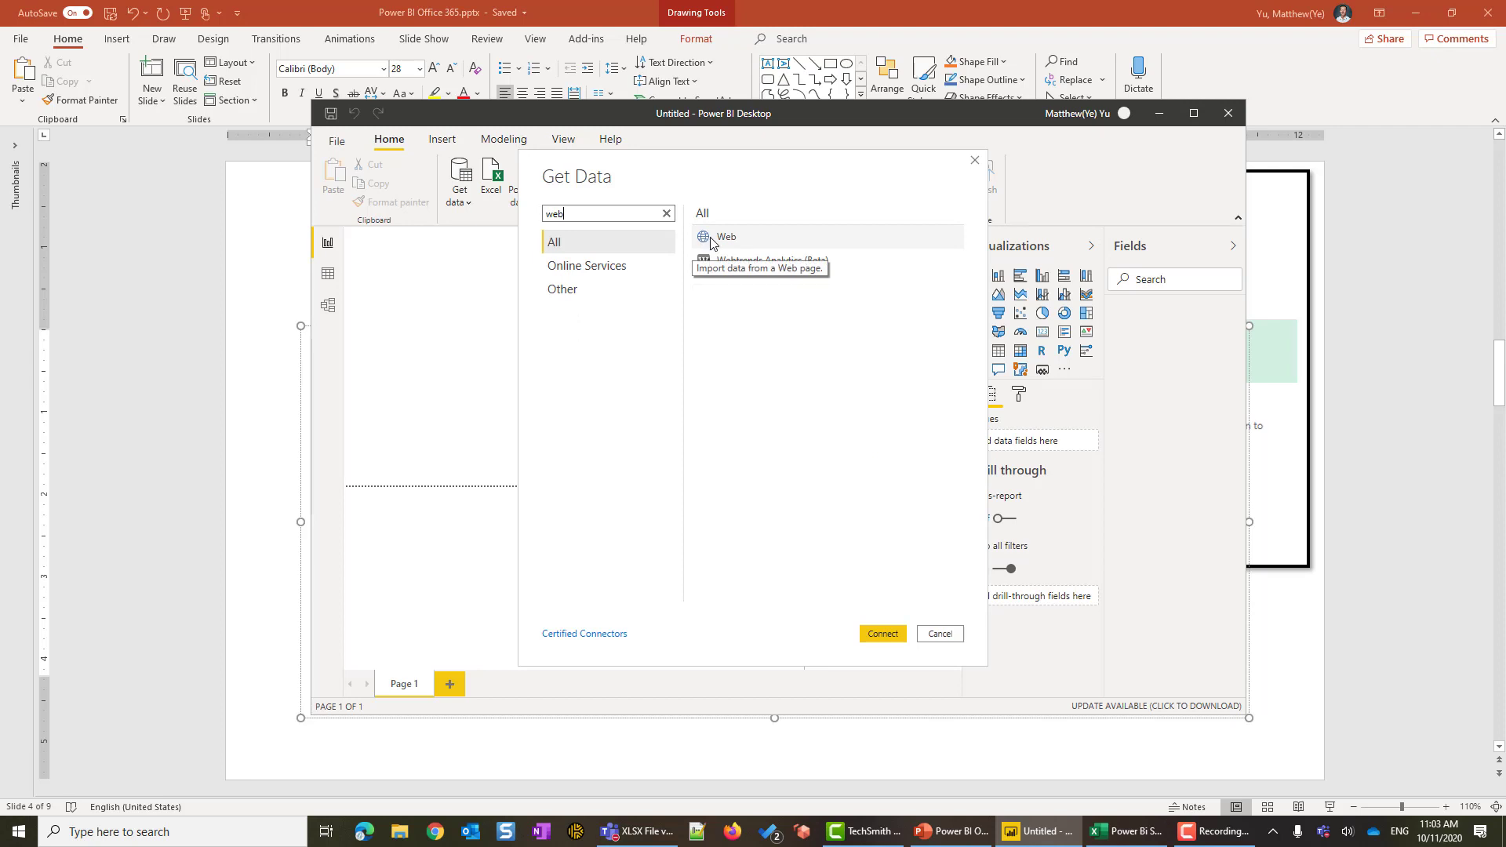
pyautogui.click(708, 241)
pyautogui.click(883, 633)
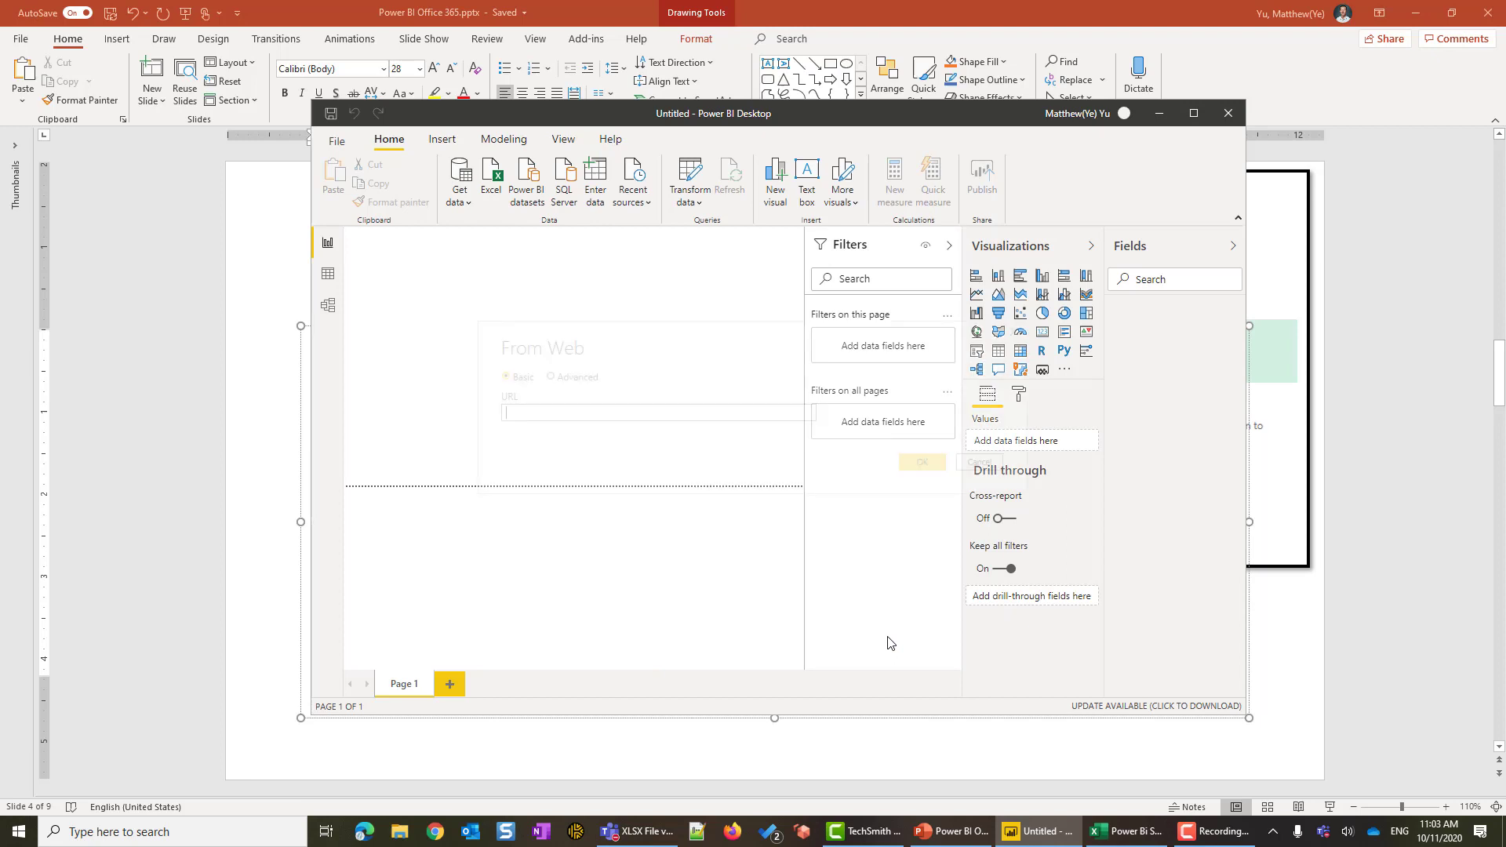
# Paste the workbook URL into the From Web field, remove '?web=1', and submit it.
pyautogui.rightClick(547, 413)
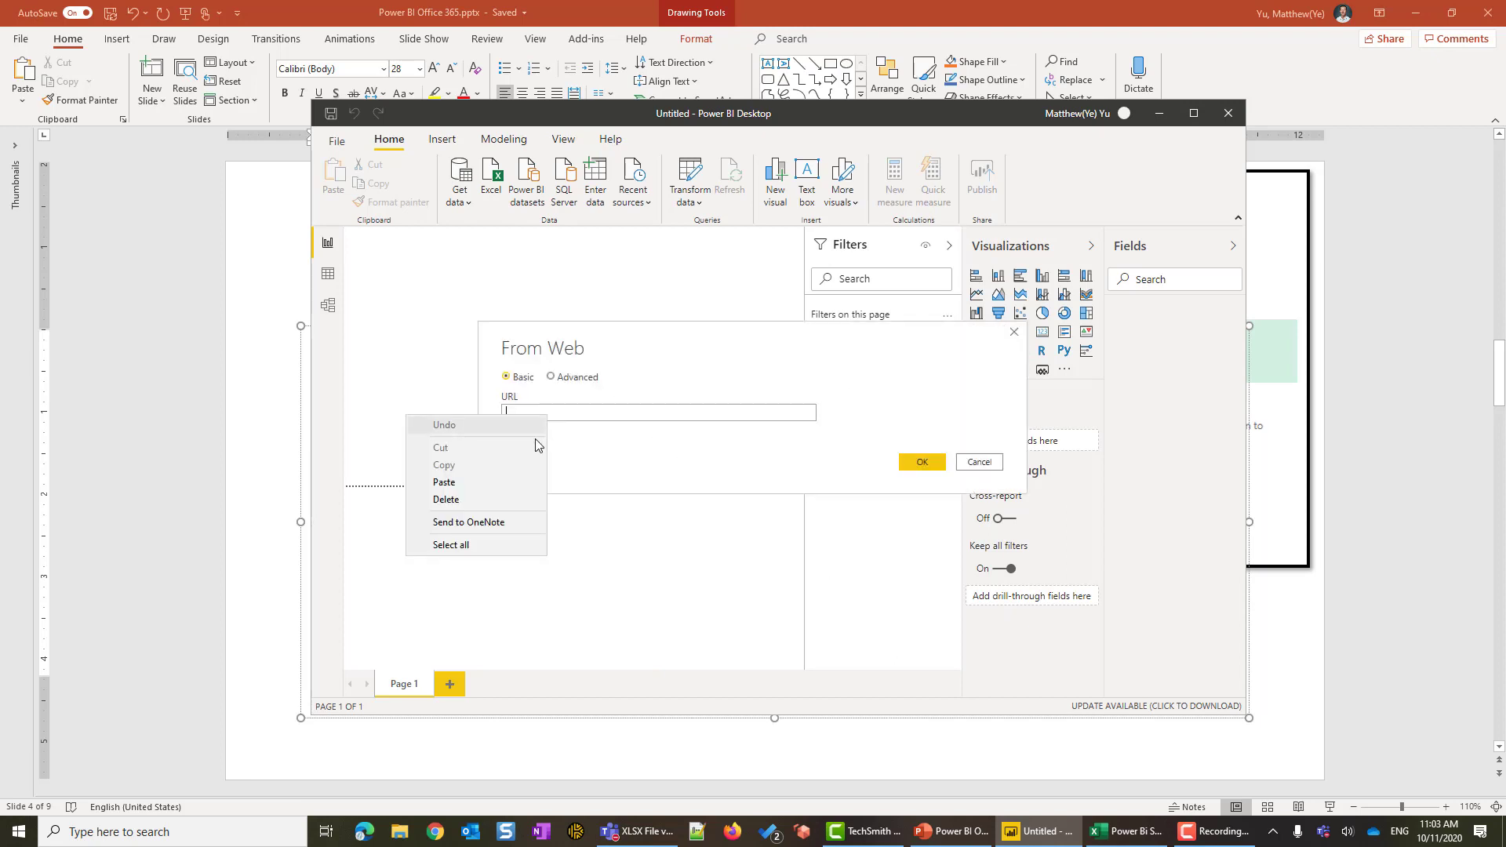
pyautogui.click(491, 482)
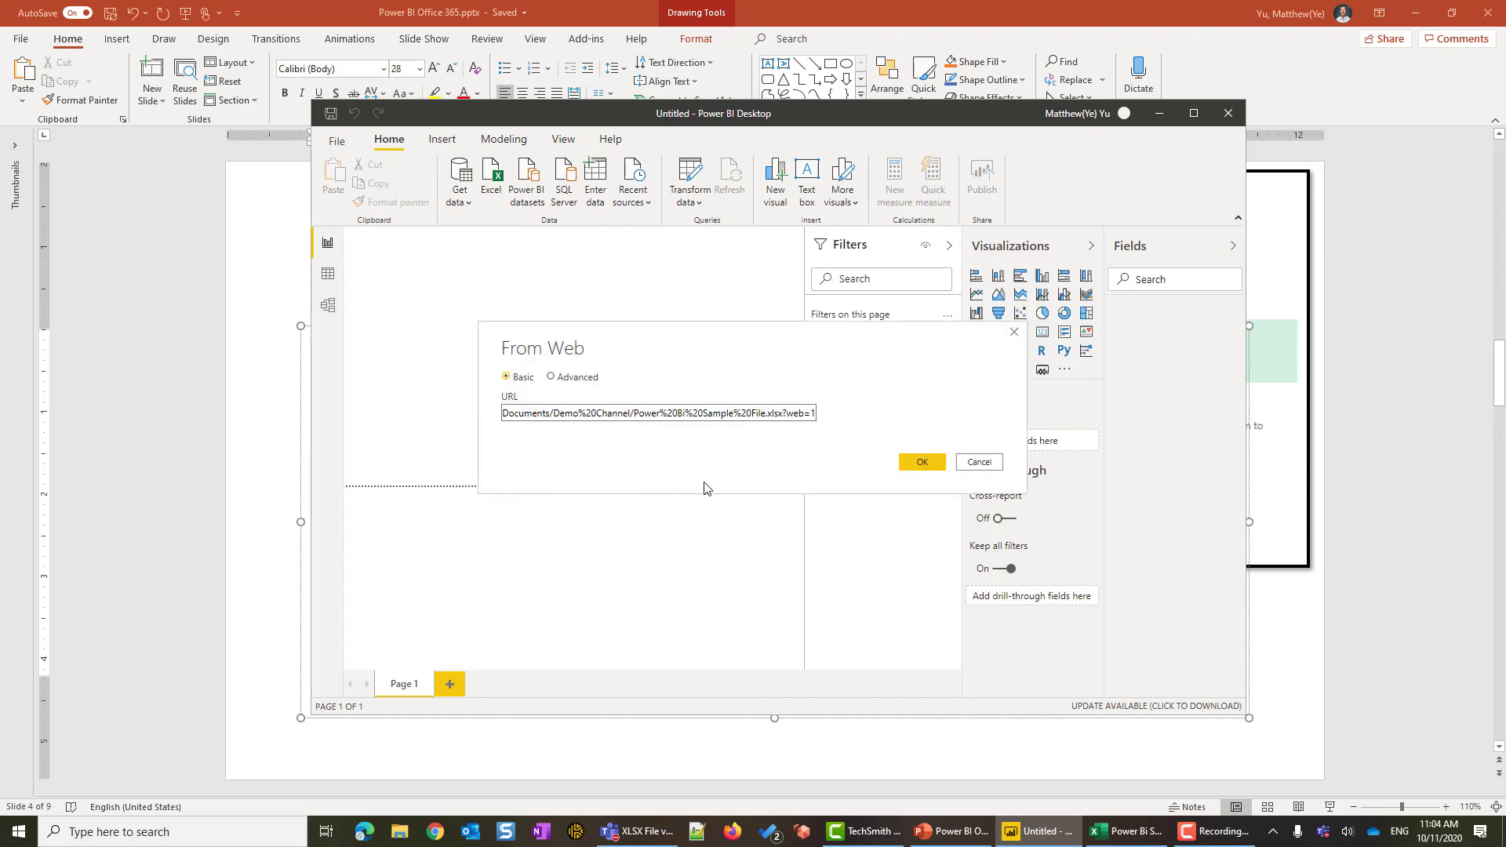
pyautogui.moveTo(782, 415); pyautogui.dragTo(817, 414)
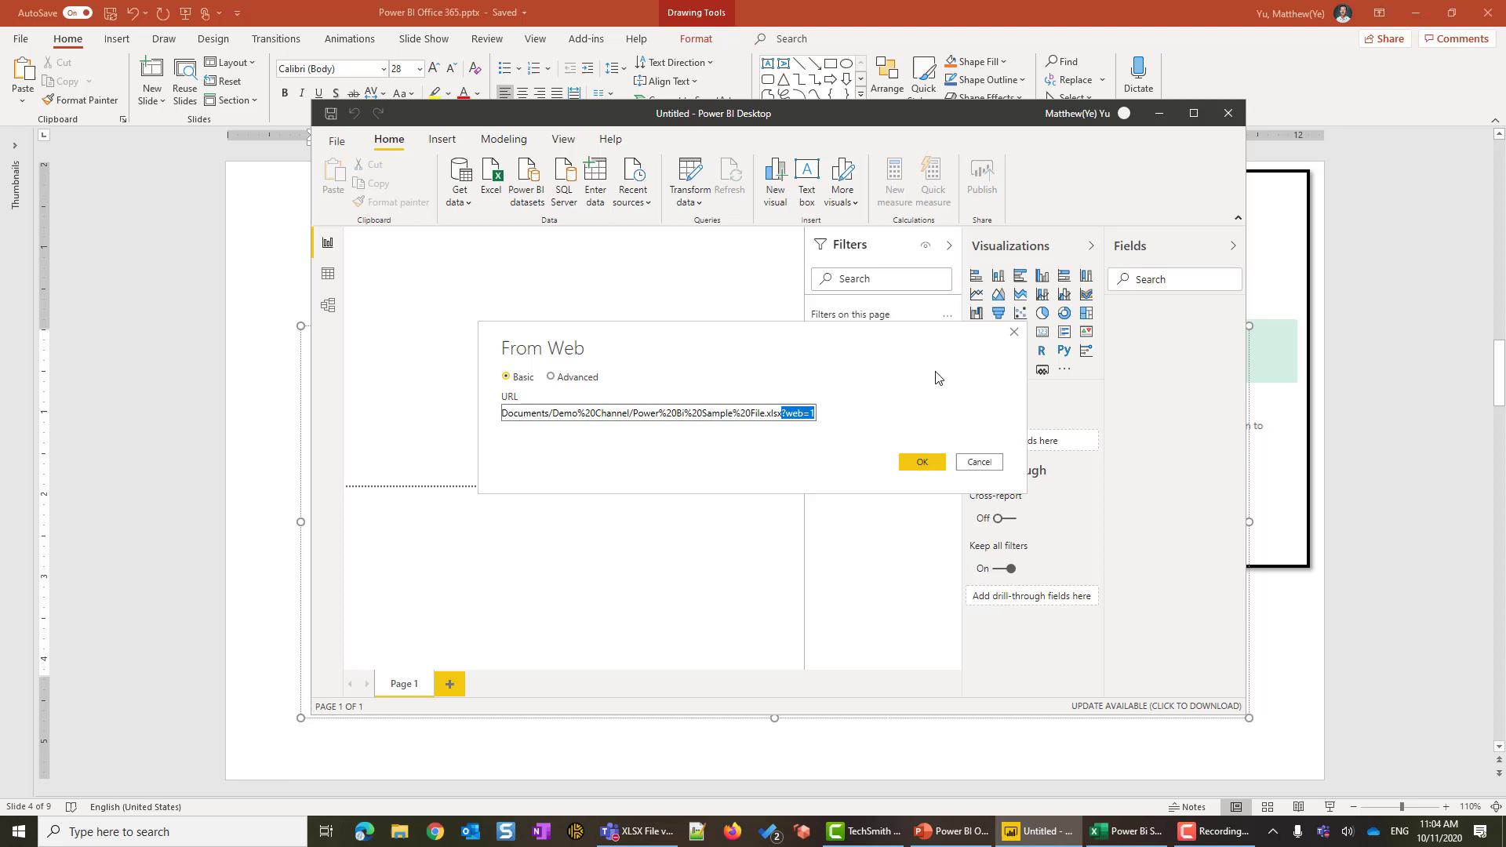
pyautogui.press('BackSpace')
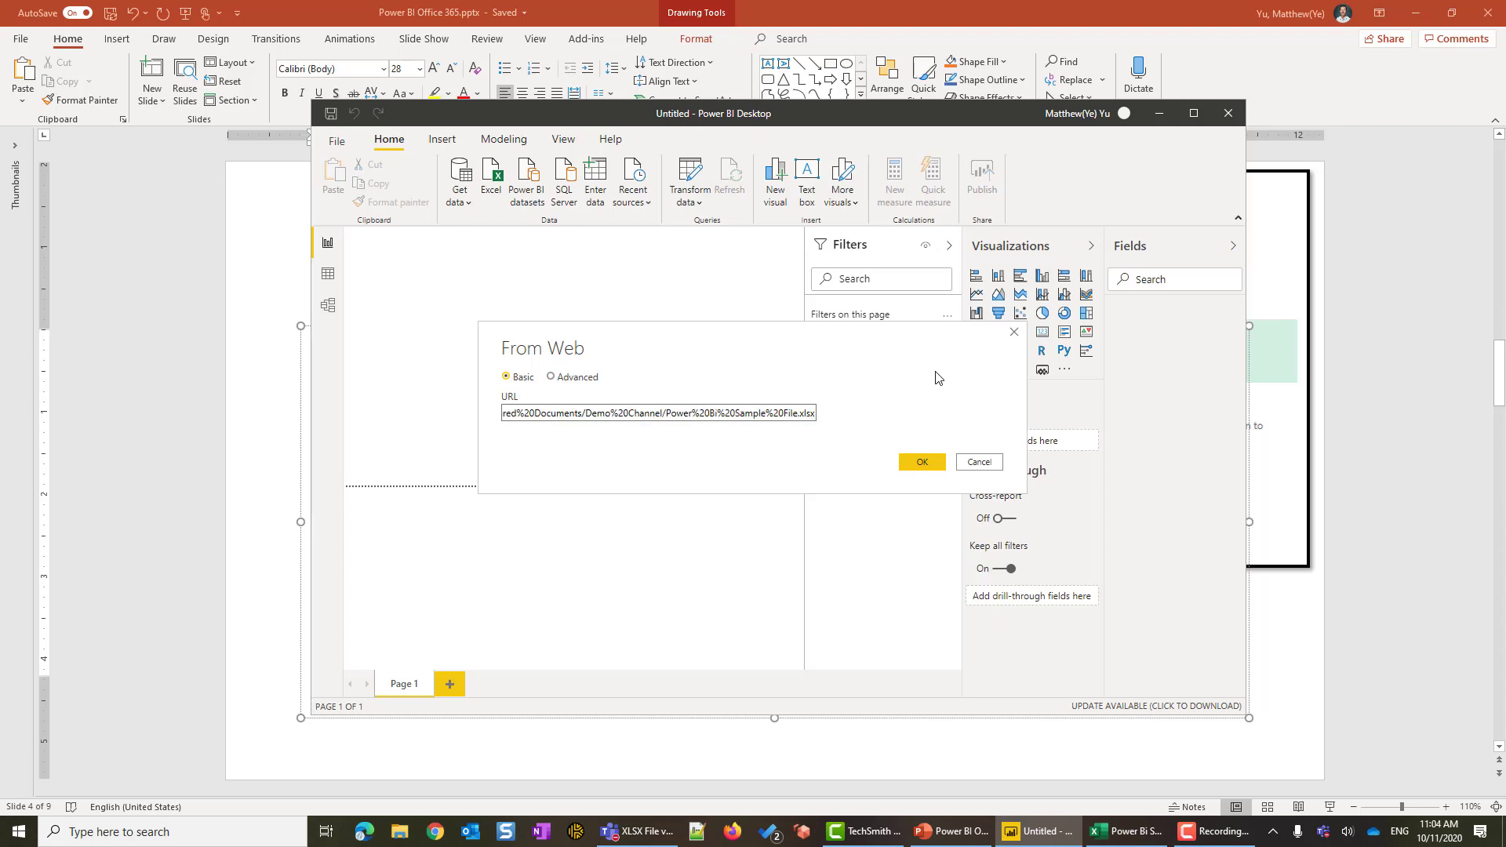
pyautogui.click(916, 469)
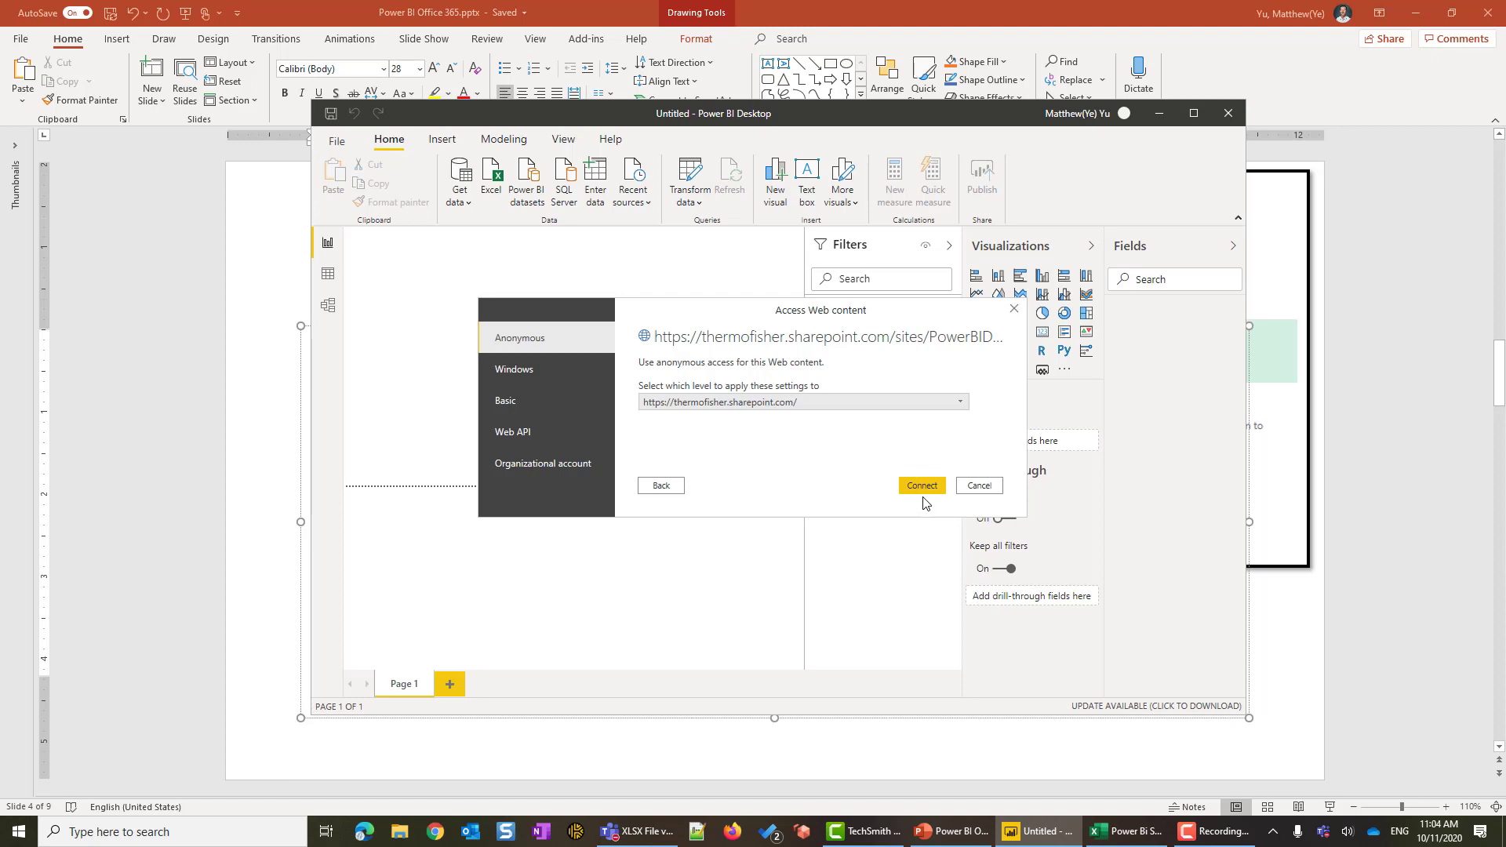
# Sign in with the organizational work account at the sharepoint.com level and connect.
pyautogui.click(553, 477)
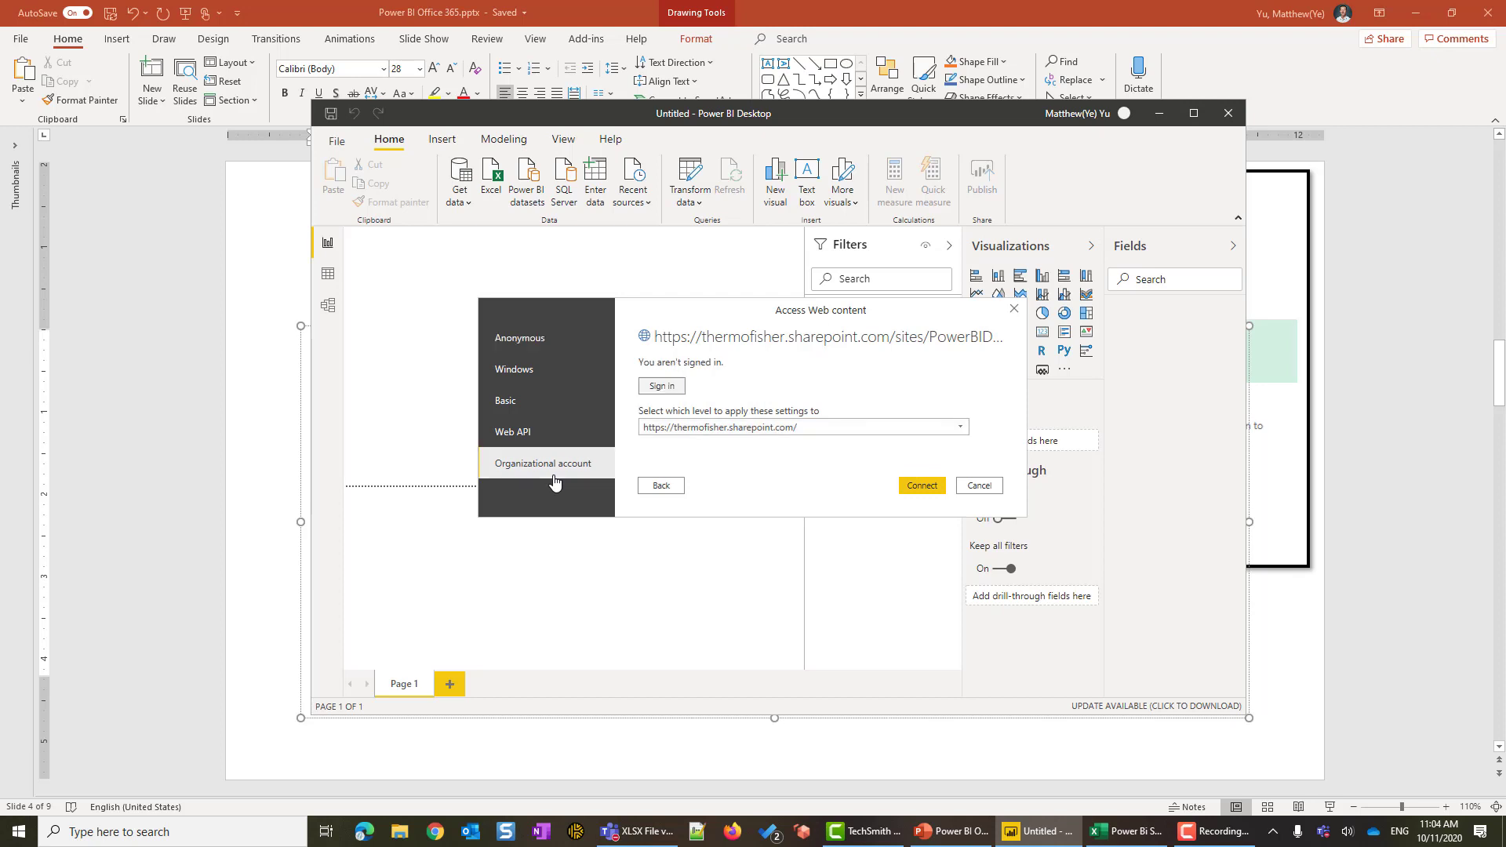
pyautogui.click(671, 396)
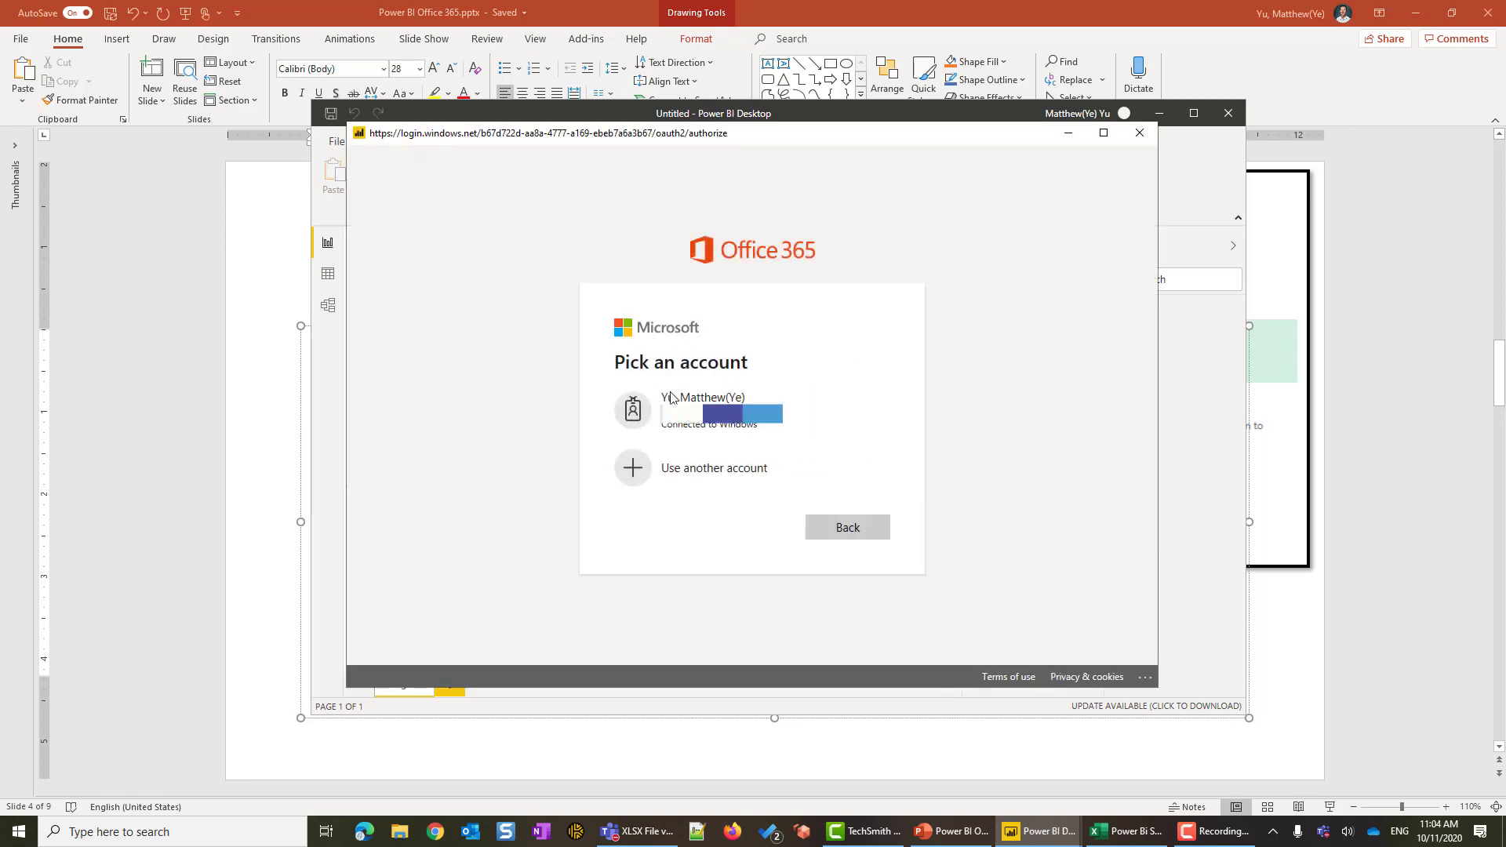
pyautogui.click(700, 408)
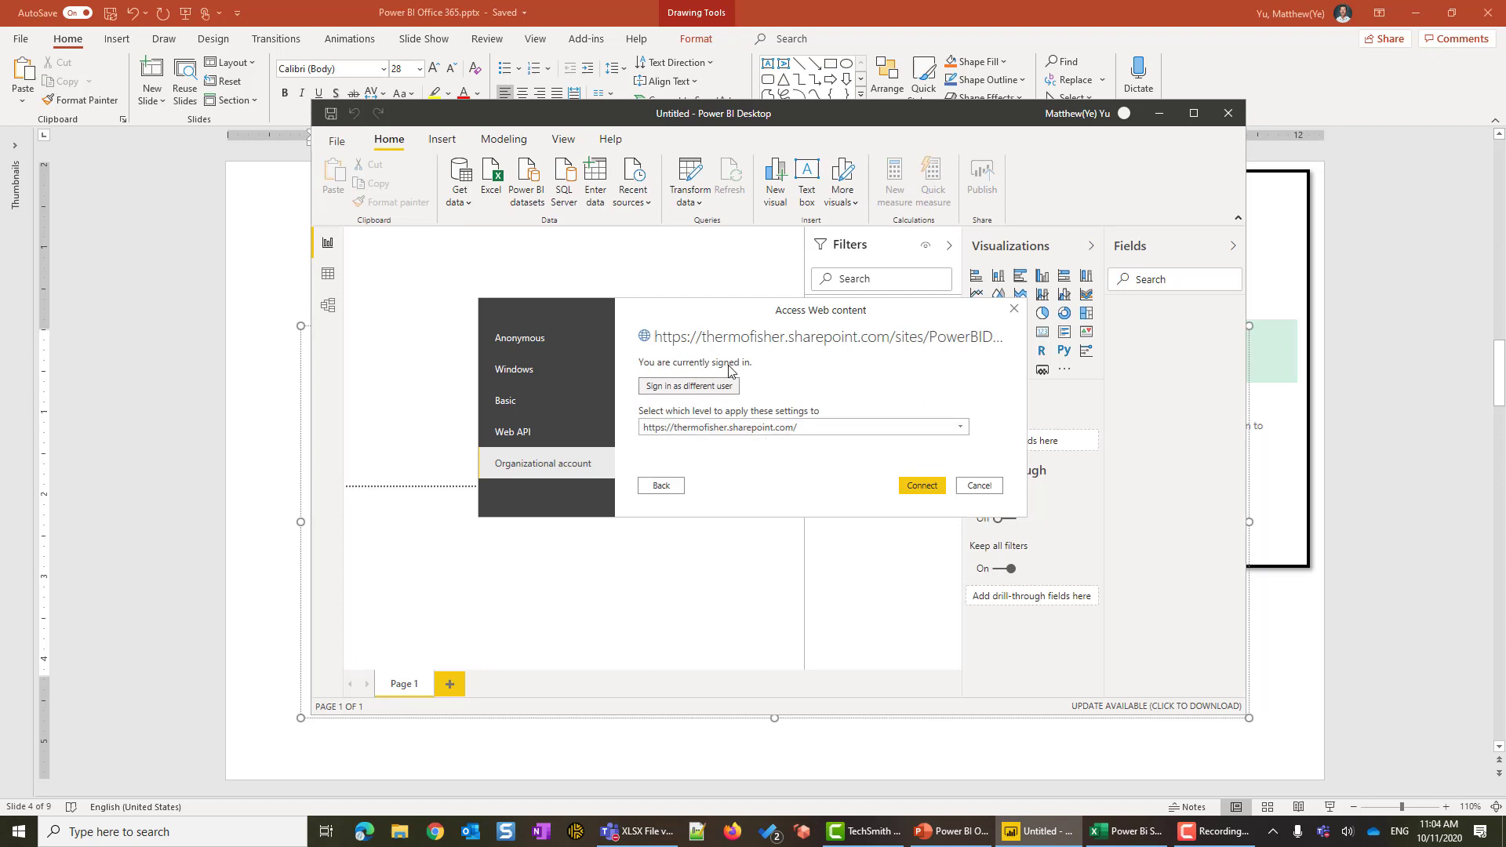
pyautogui.click(929, 488)
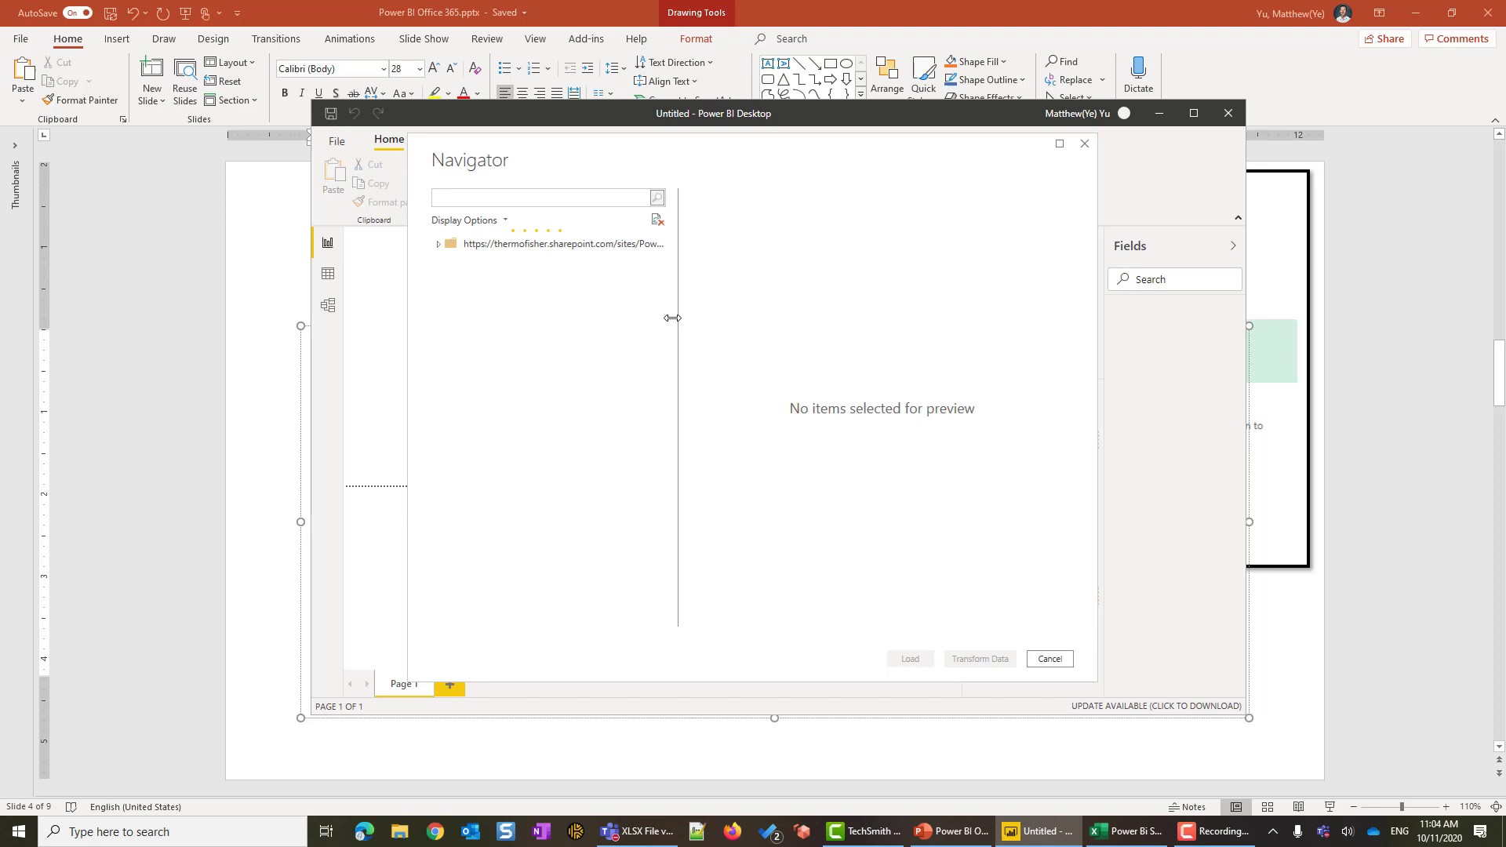
# Preview and tick Sheet2 in the Navigator, then load it into the report.
pyautogui.click(478, 287)
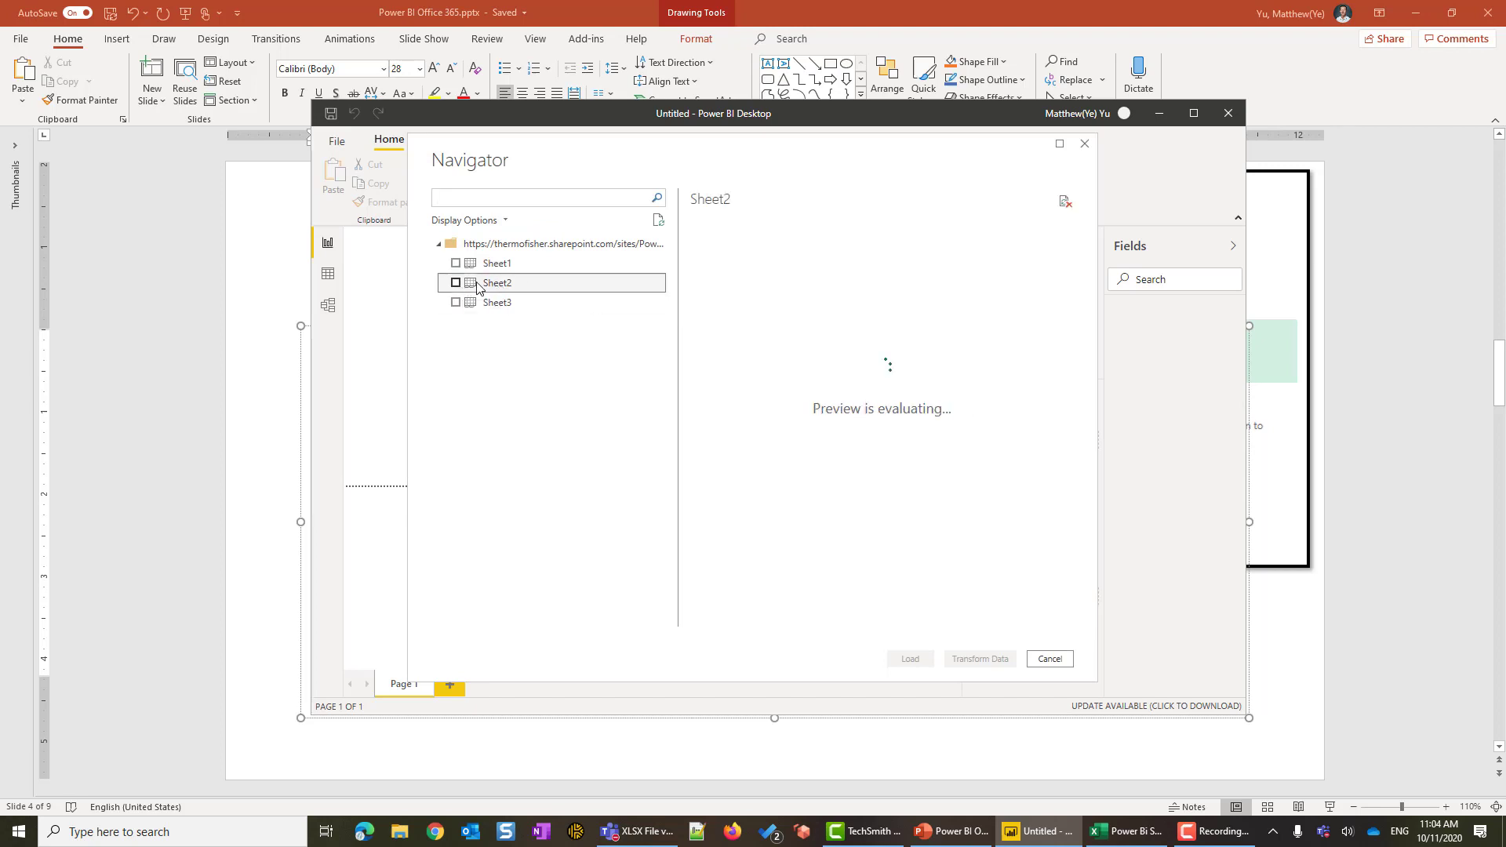
pyautogui.click(456, 284)
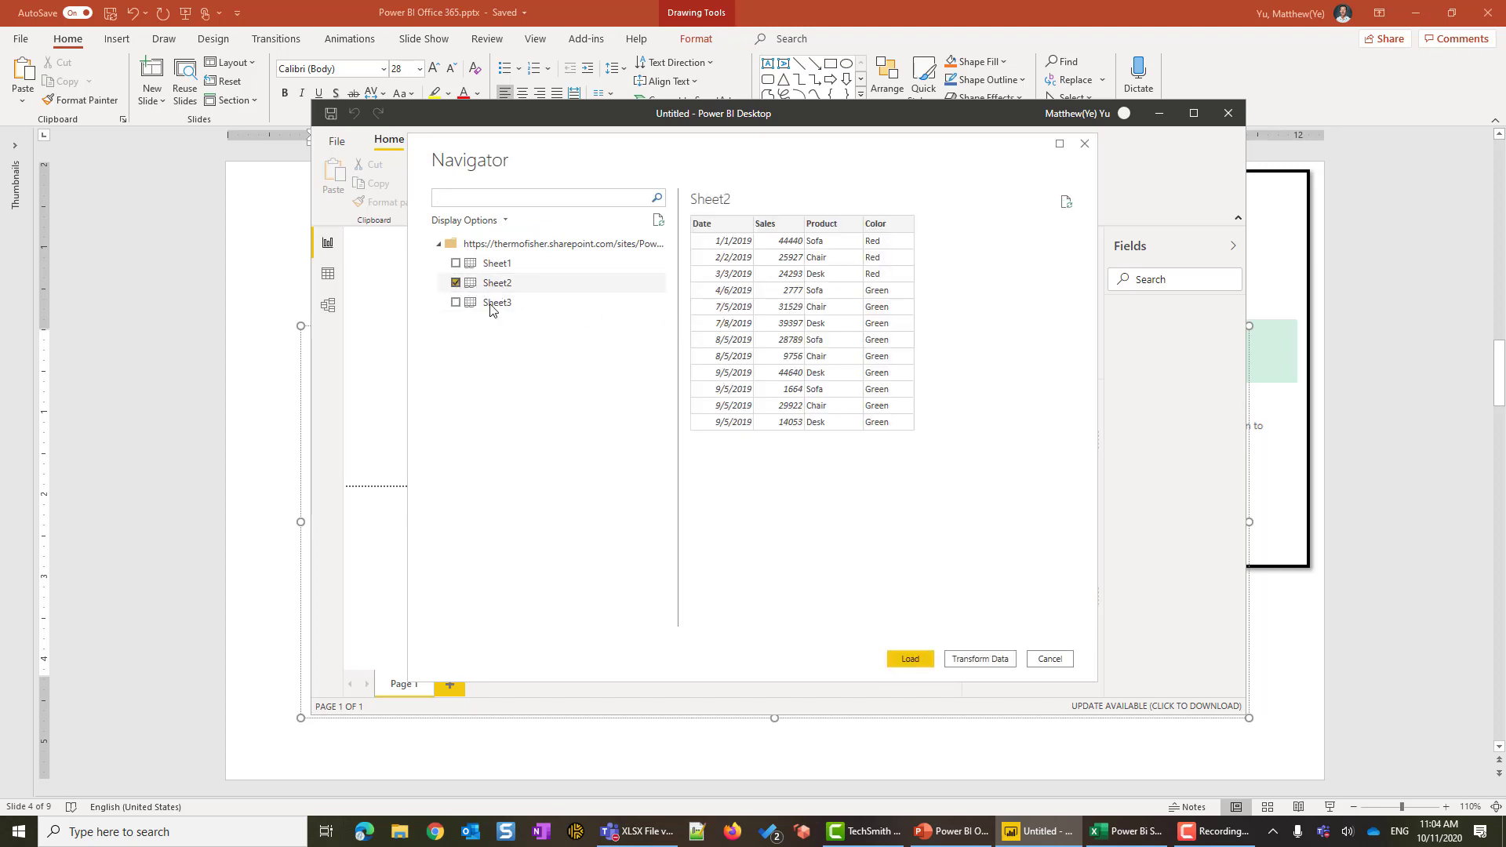
pyautogui.click(910, 659)
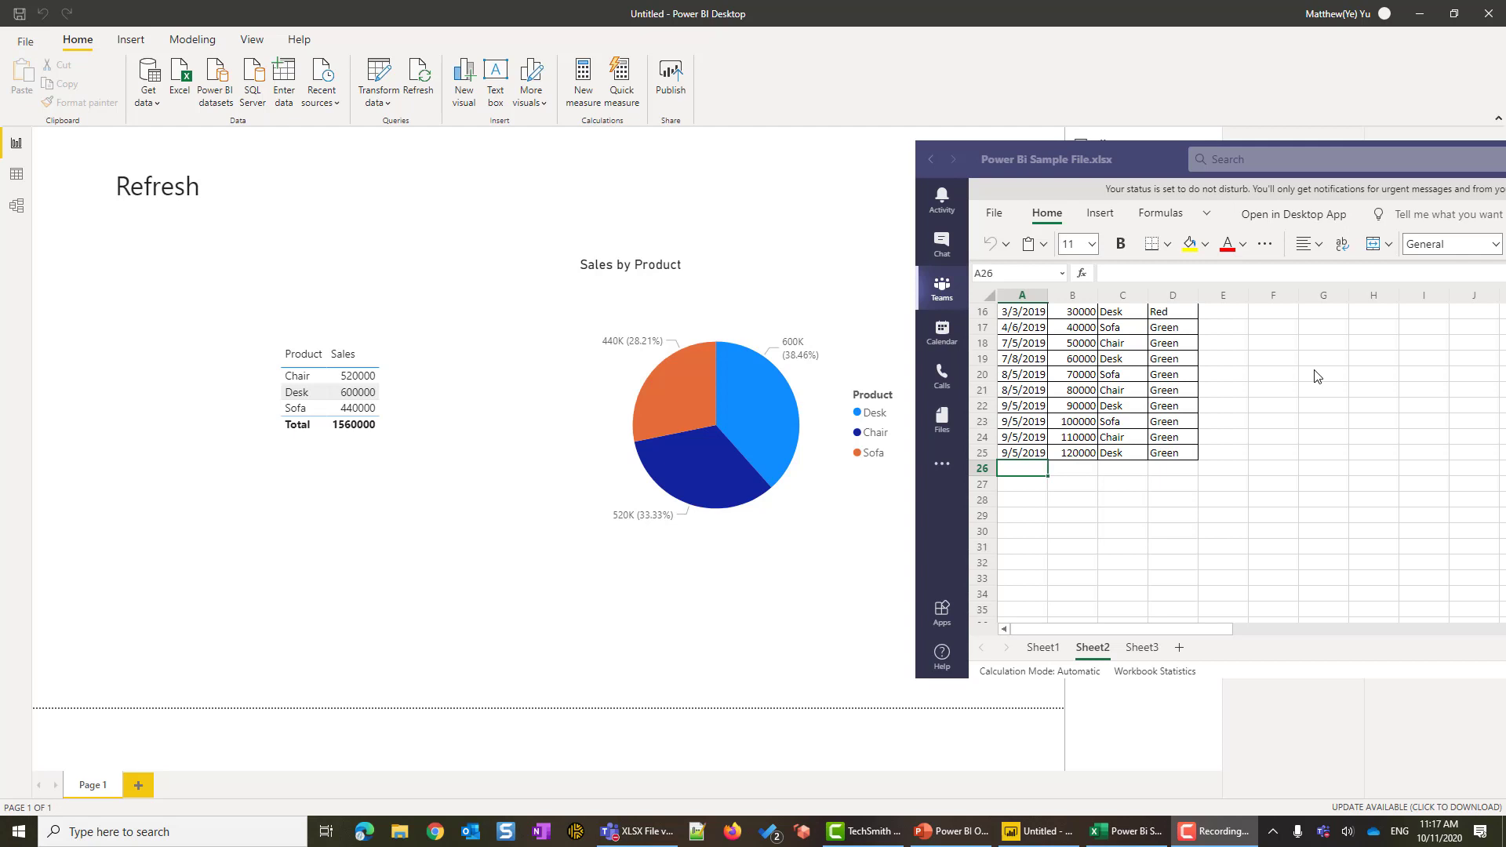
# Look over the existing sales rows in Sheet2, then return to the Power BI report.
pyautogui.scroll(5, 1189, 582)
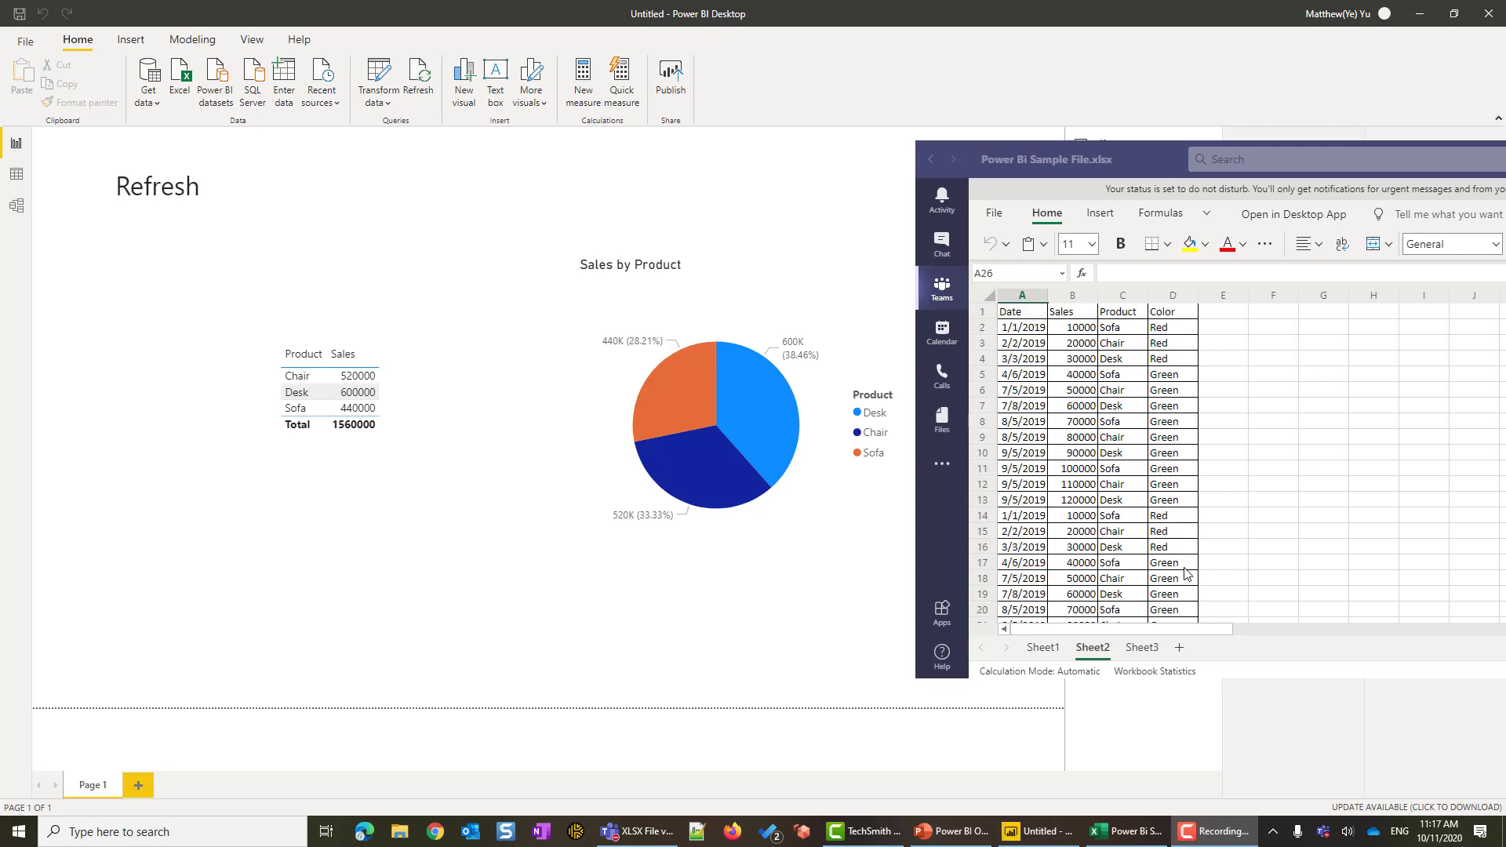
pyautogui.scroll(-3, 1155, 562)
pyautogui.scroll(3, 1155, 561)
pyautogui.click(1114, 500)
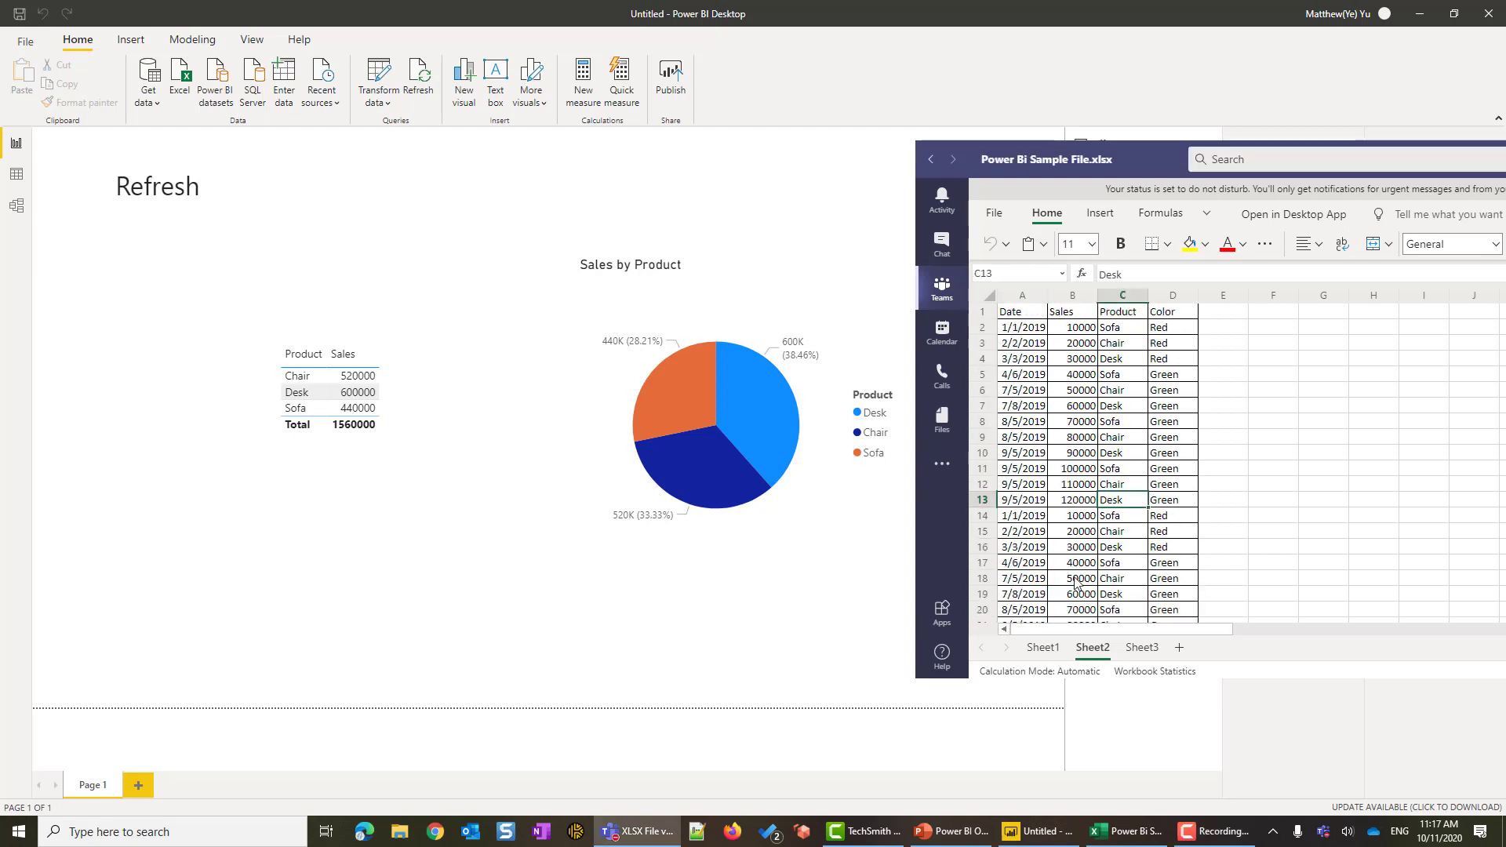
pyautogui.scroll(-5, 1098, 534)
pyautogui.click(562, 624)
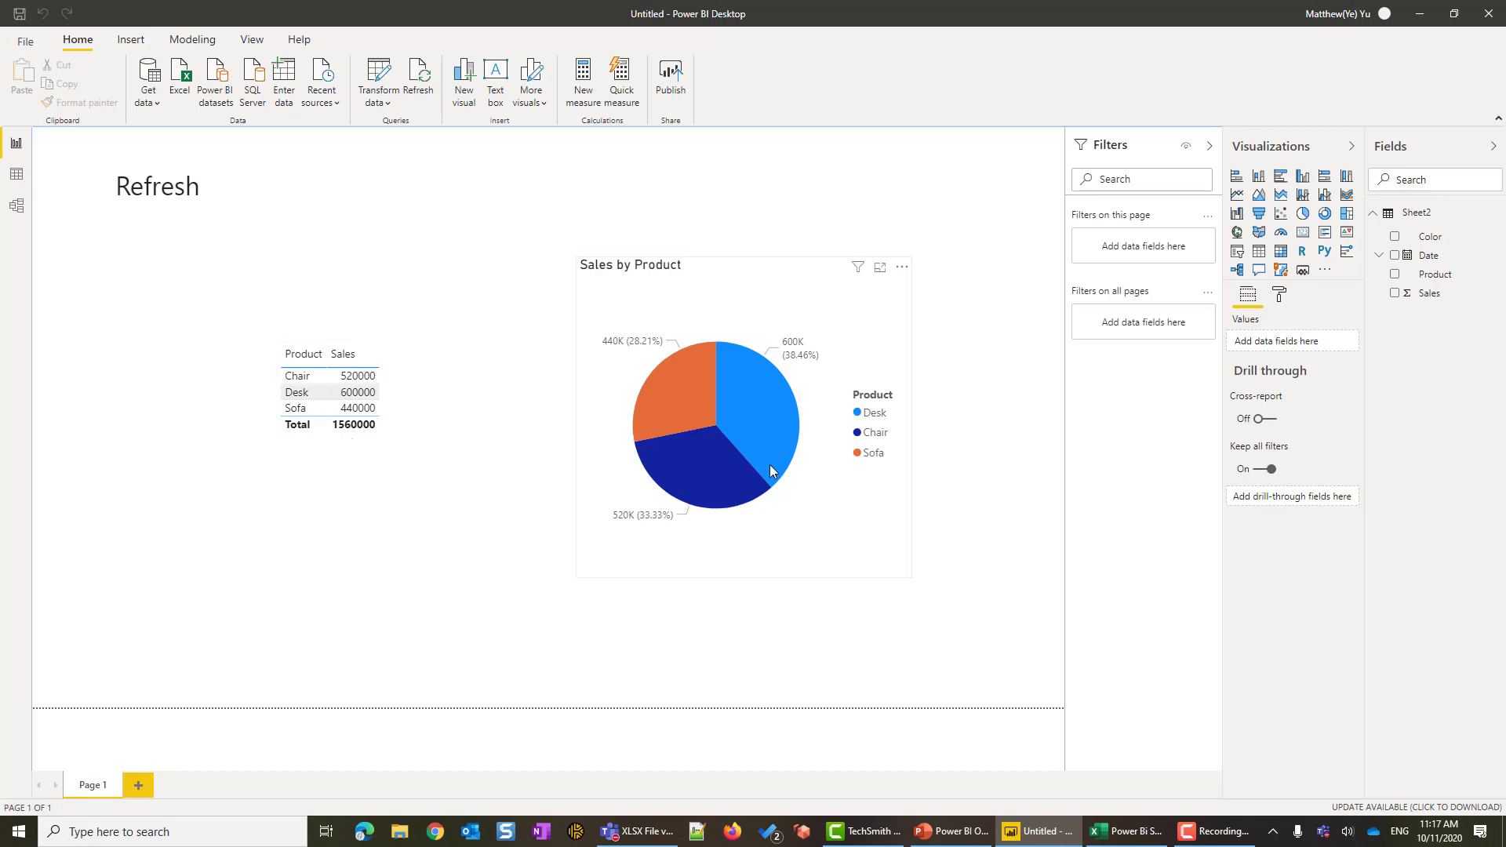
# Paste copies of the sales rows at A26, A38, A50 and A62 in Sheet2.
pyautogui.hotkey('alt', 'Tab')
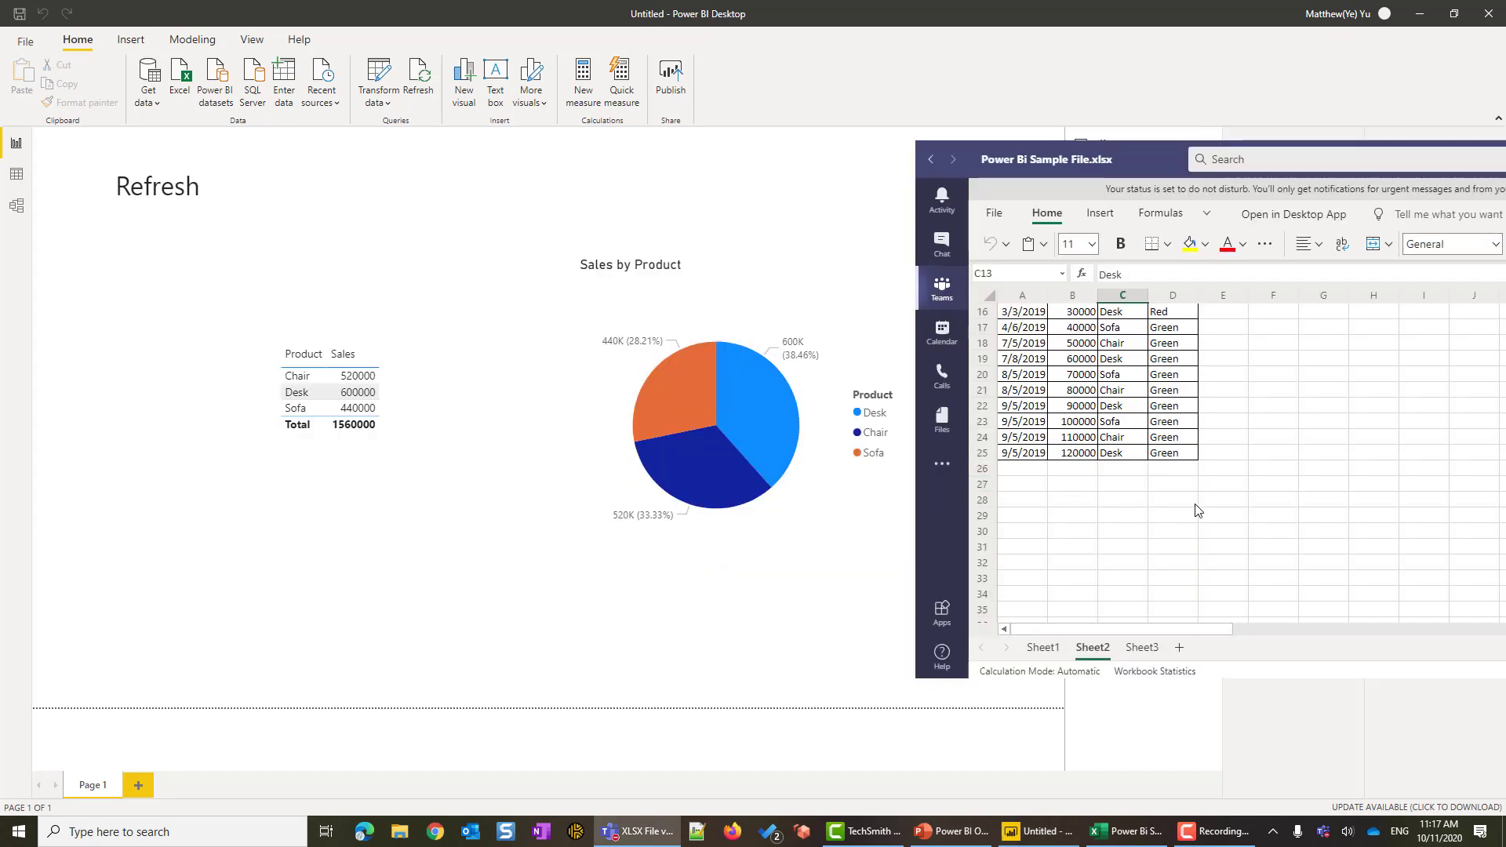
pyautogui.click(1022, 468)
pyautogui.hotkey('ctrl', 'v')
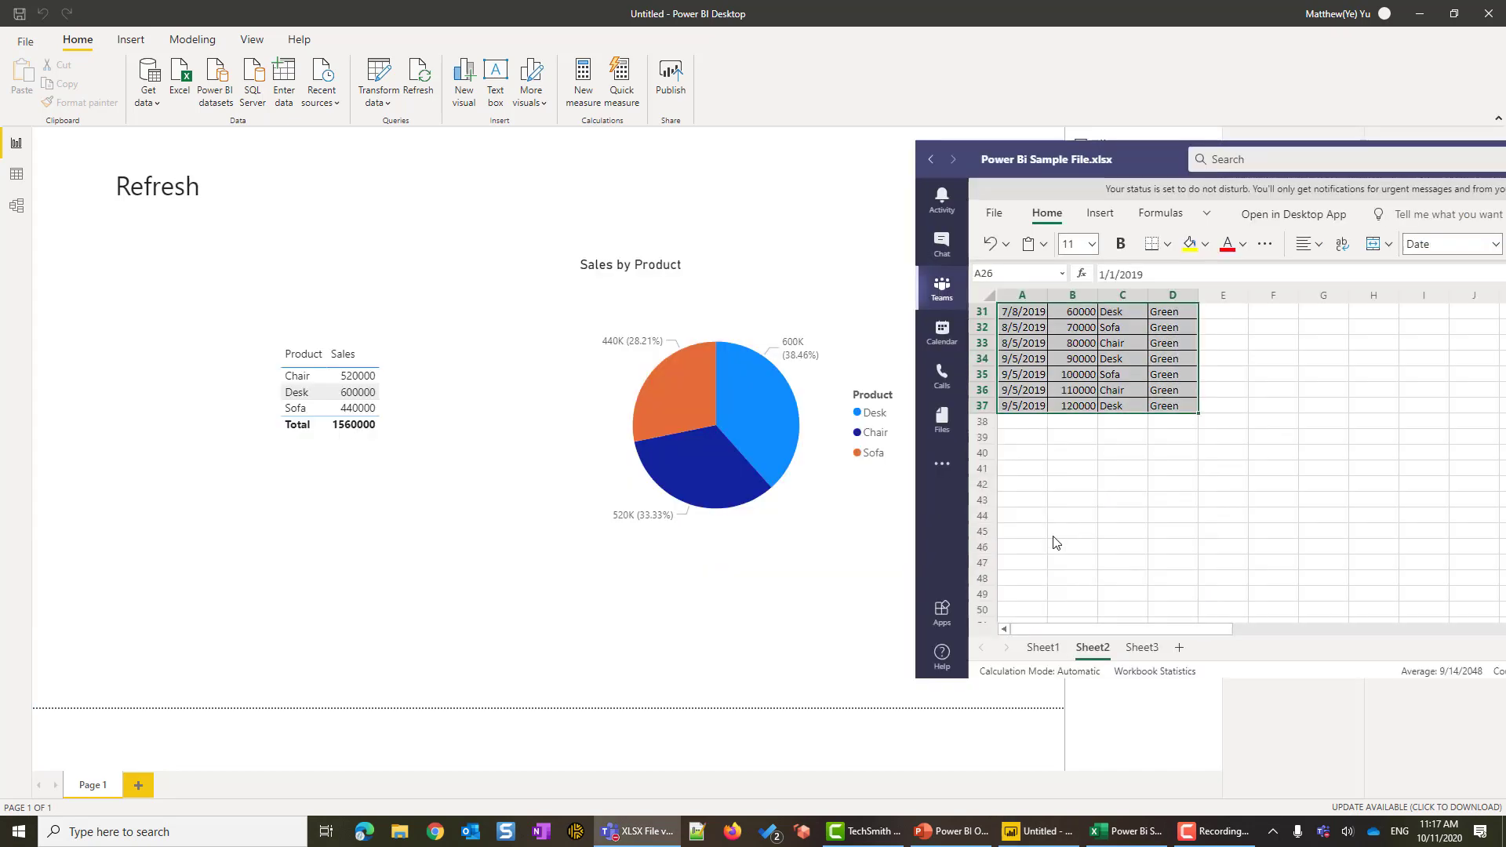
pyautogui.click(1034, 423)
pyautogui.hotkey('ctrl', 'v')
pyautogui.scroll(-2, 1033, 551)
pyautogui.scroll(-2, 1029, 553)
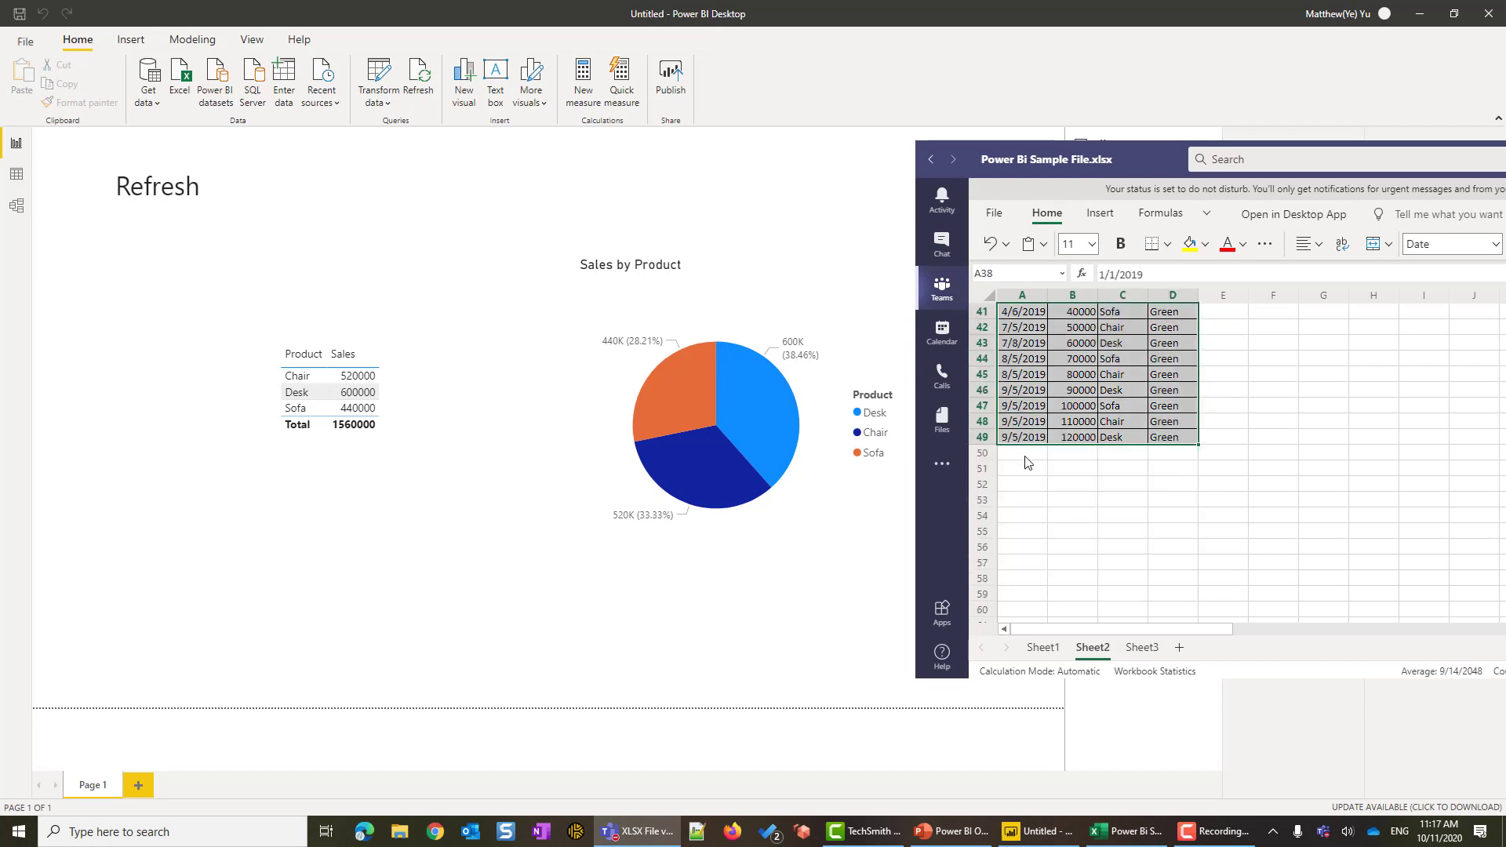
pyautogui.click(1024, 460)
pyautogui.hotkey('ctrl', 'v')
pyautogui.scroll(-3, 1025, 463)
pyautogui.click(1023, 484)
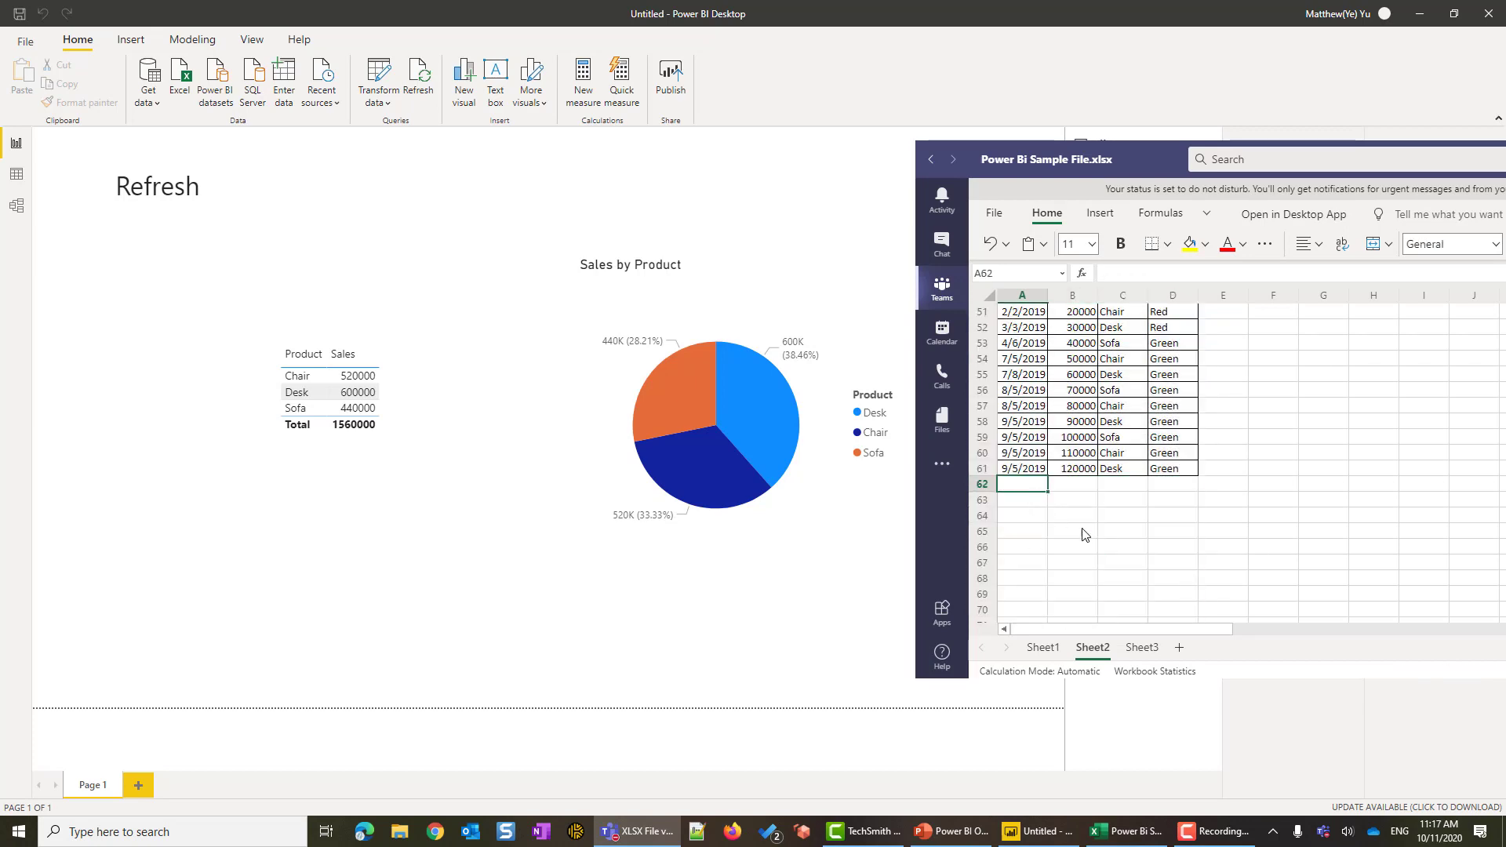
pyautogui.hotkey('ctrl', 'v')
# Deselect the pasted rows and close the workbook back to the channel files.
pyautogui.moveTo(571, 196); pyautogui.dragTo(454, 211)
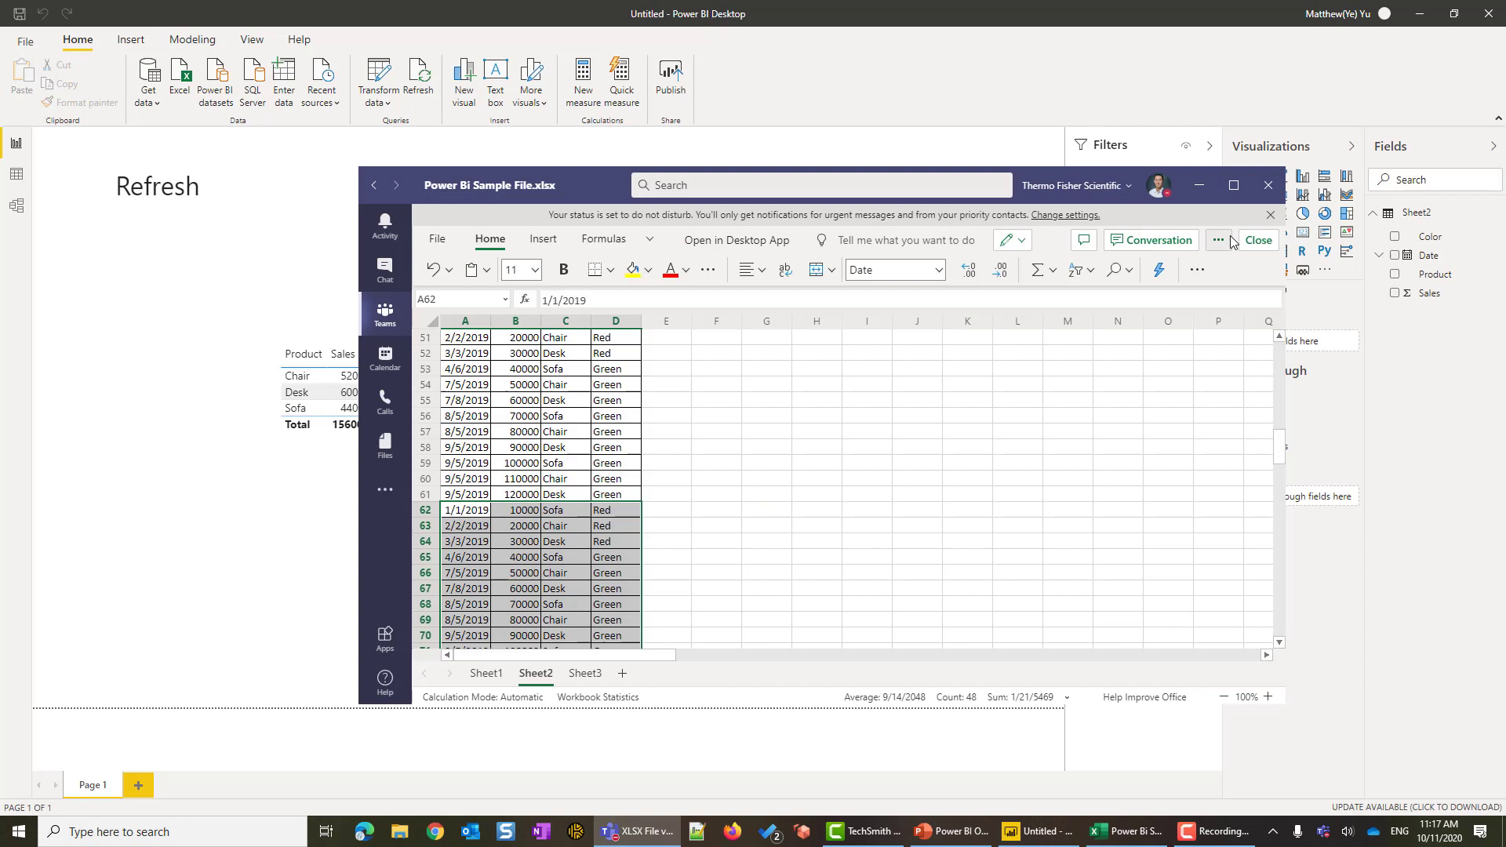
pyautogui.click(716, 573)
pyautogui.click(565, 557)
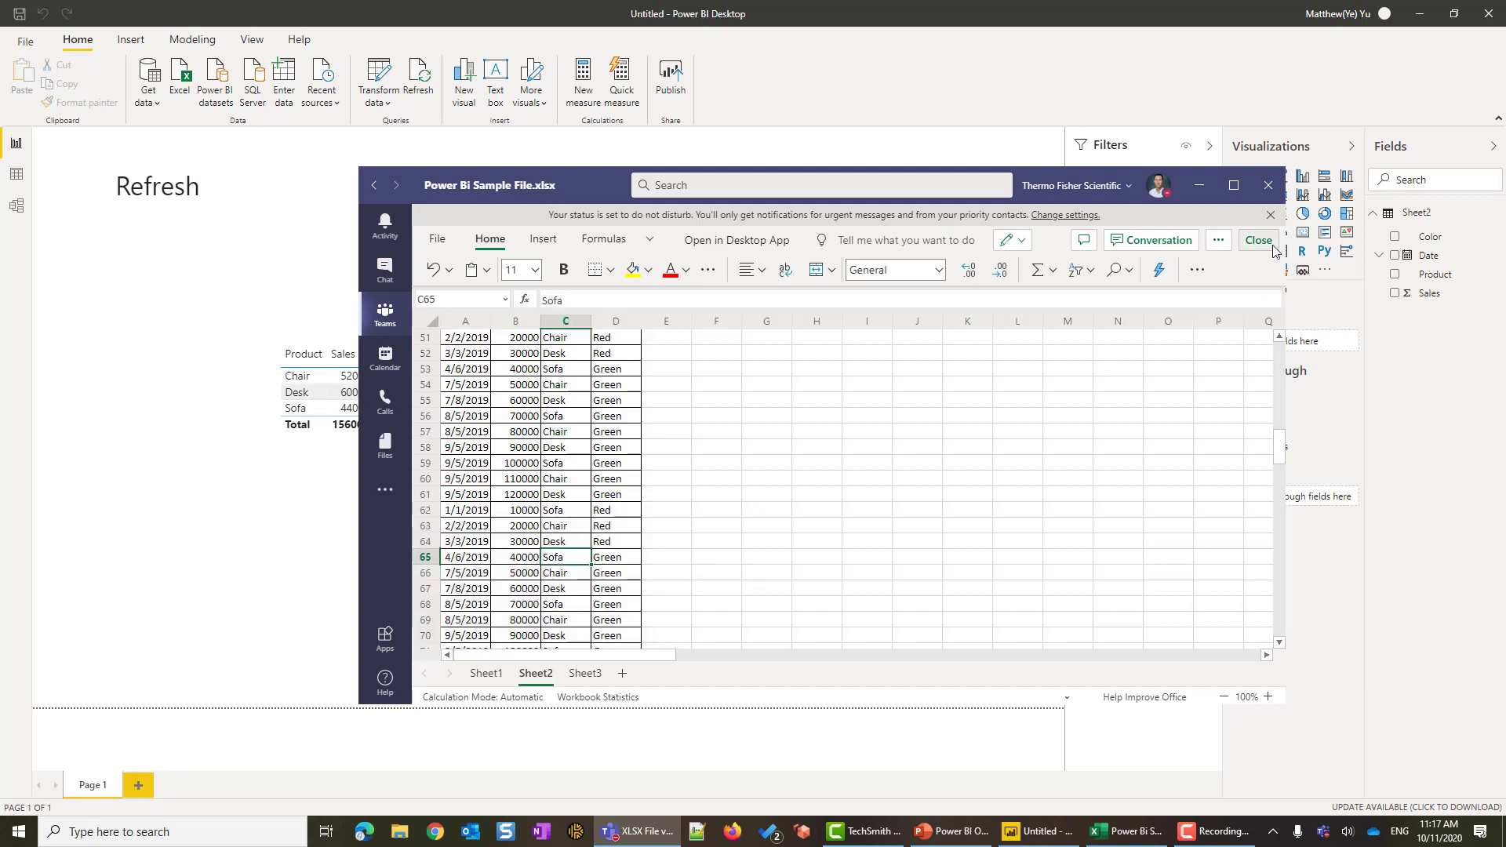
pyautogui.click(1258, 240)
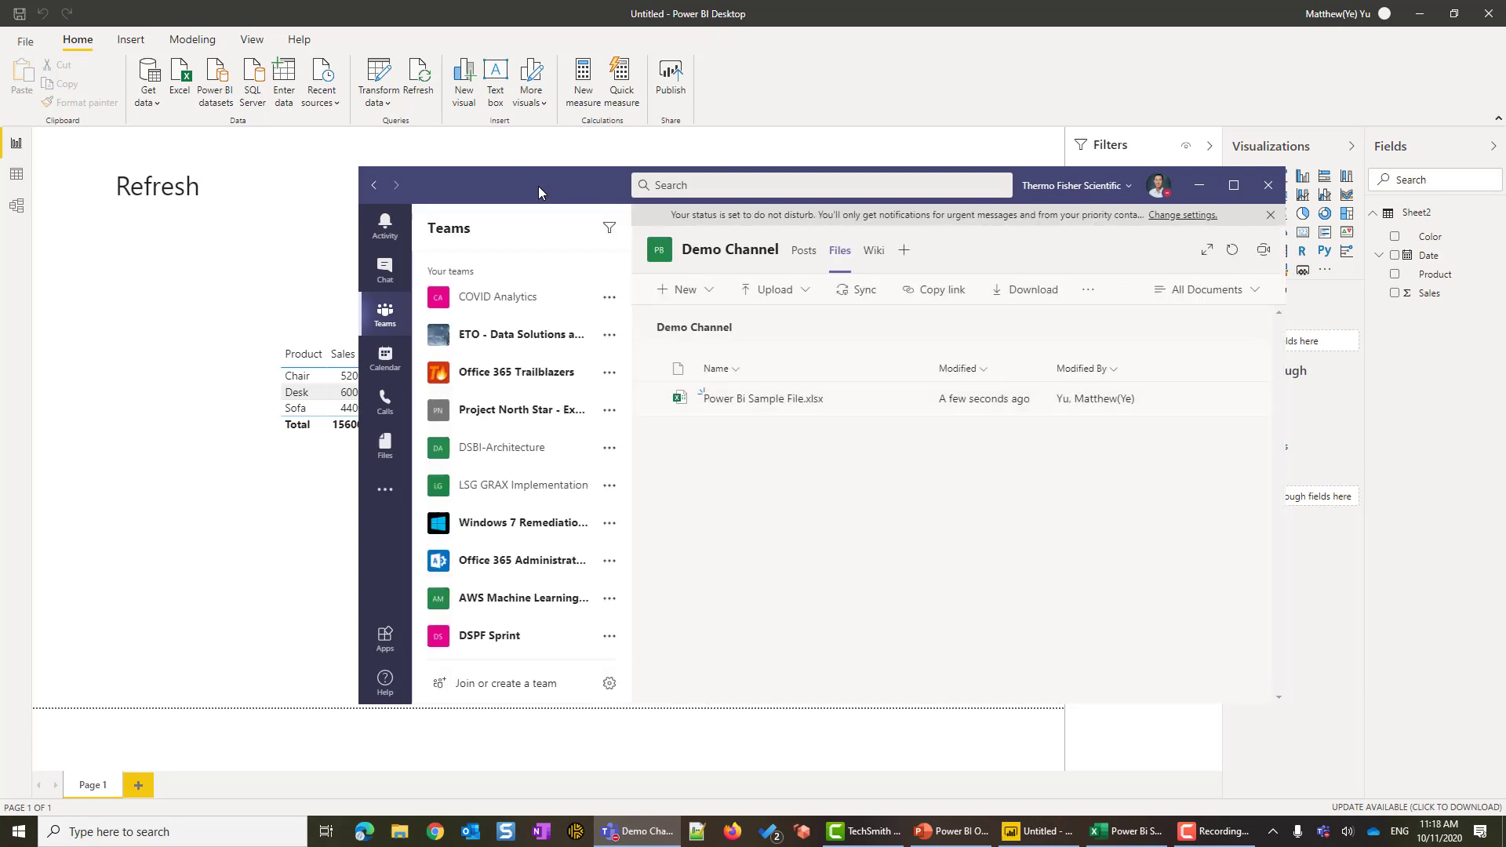
# Bring the Power BI report forward to show the 4680000 total with Desk 1800000.
pyautogui.moveTo(563, 186); pyautogui.dragTo(1505, 200)
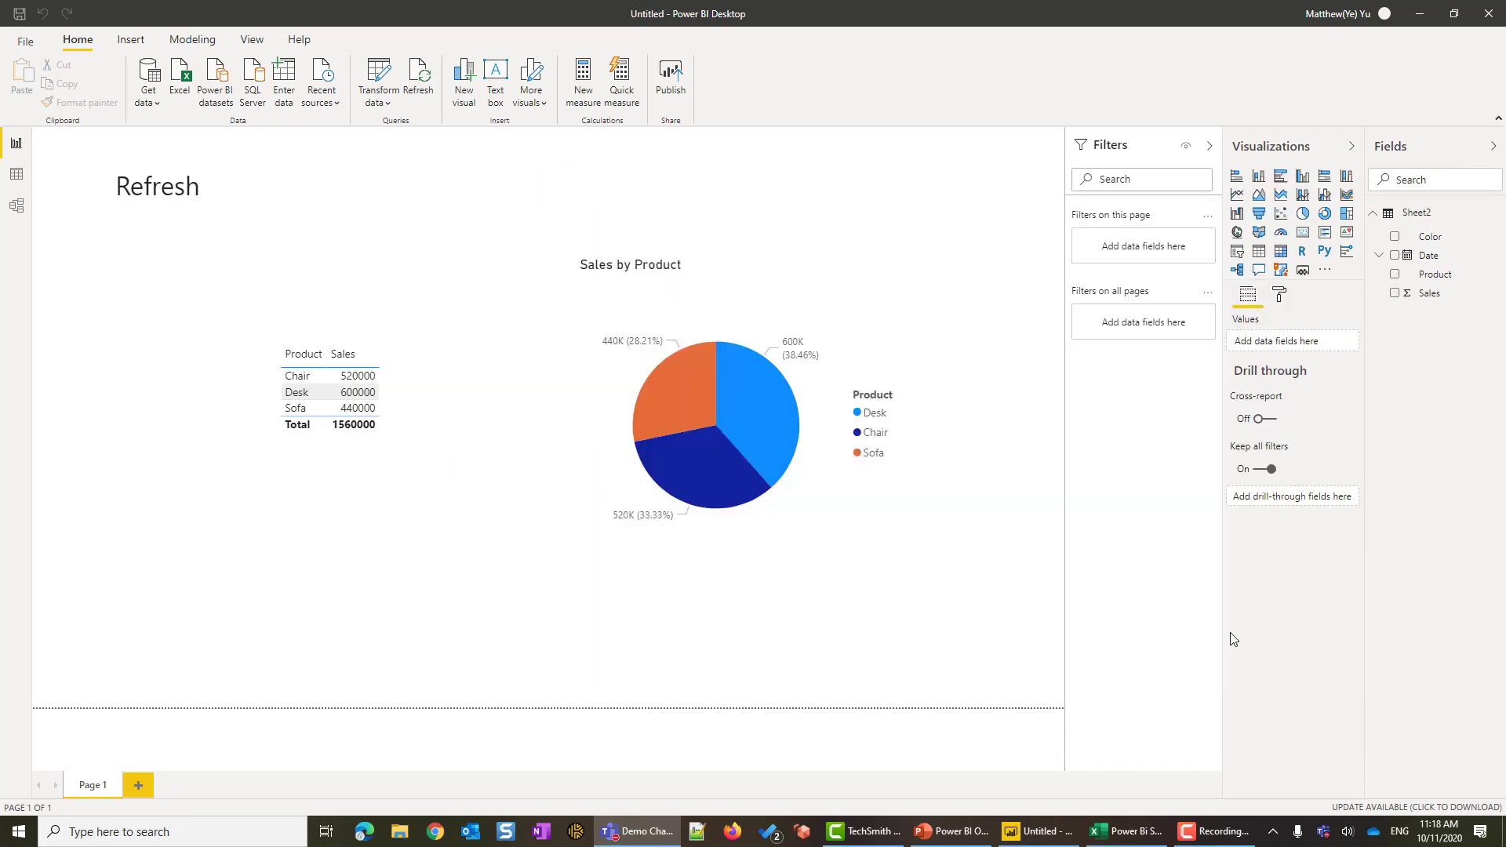
pyautogui.click(982, 622)
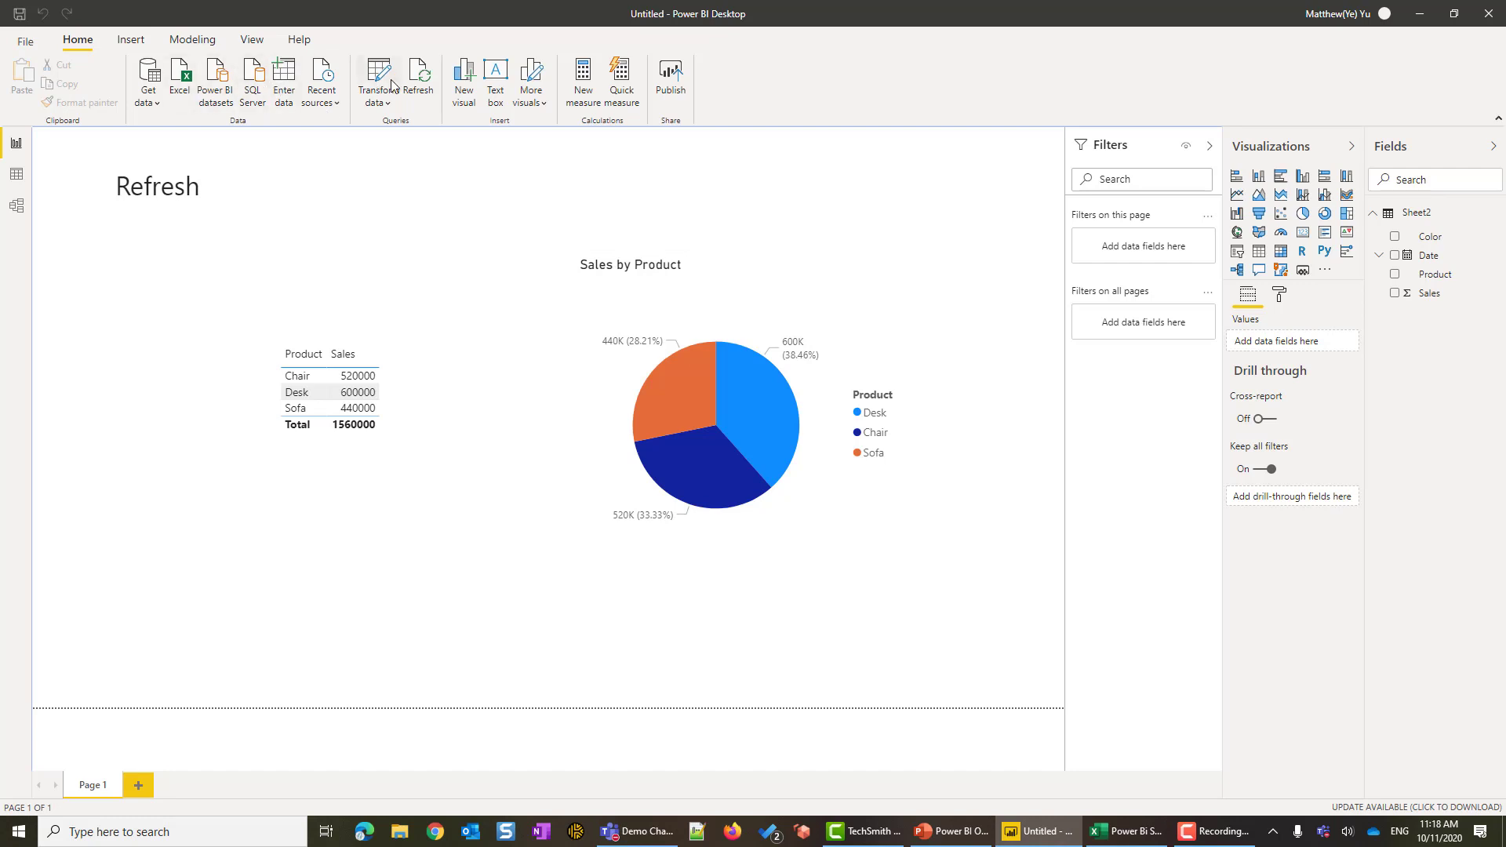
pyautogui.moveTo(1502, 230); pyautogui.dragTo(1331, 230)
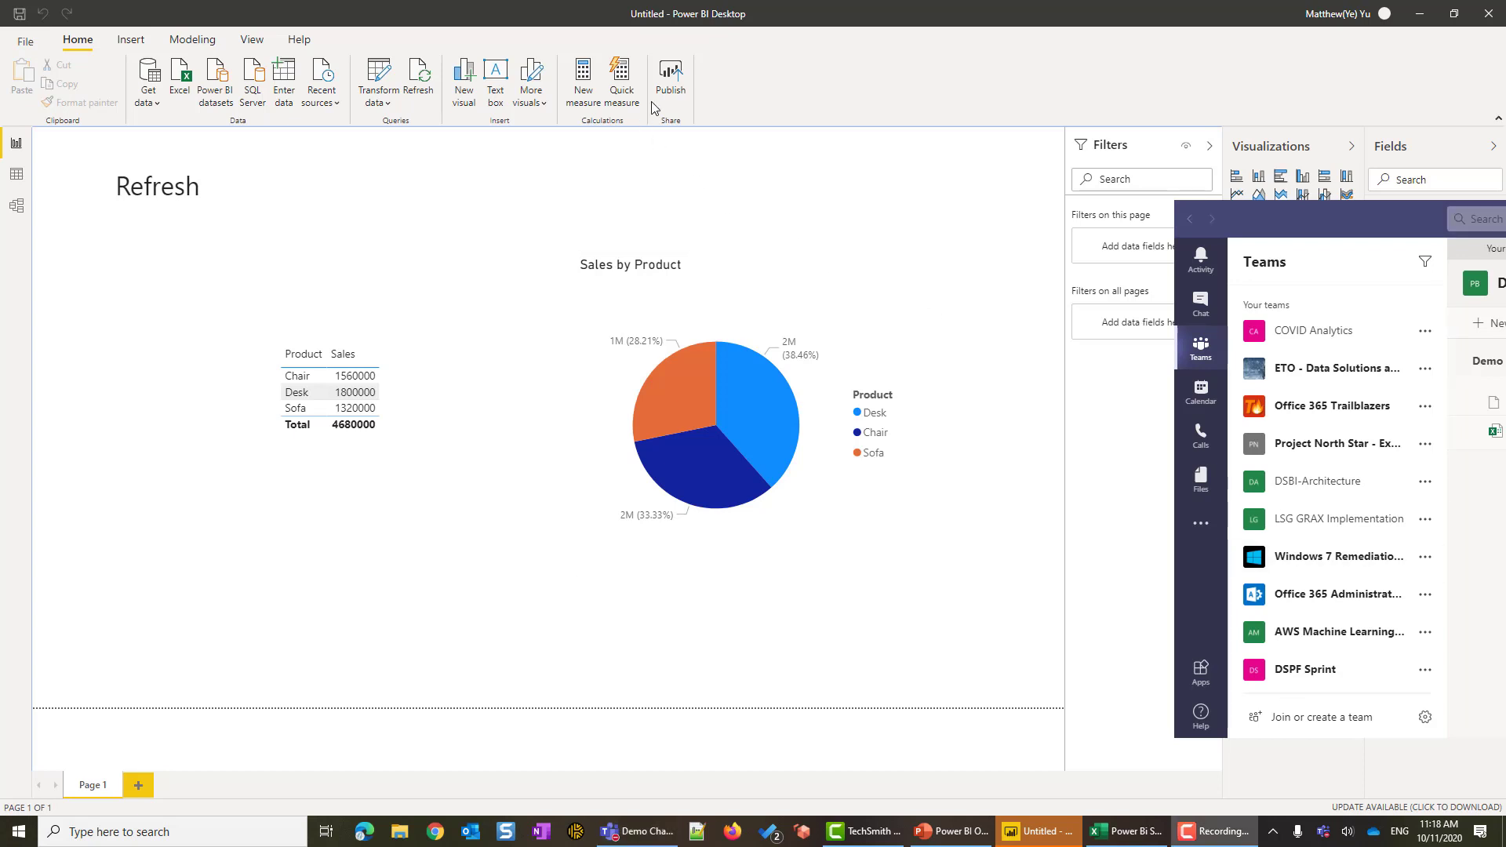
# Publish the report to My workspace, first saving it as 12345.pbix on the Desktop.
pyautogui.click(672, 89)
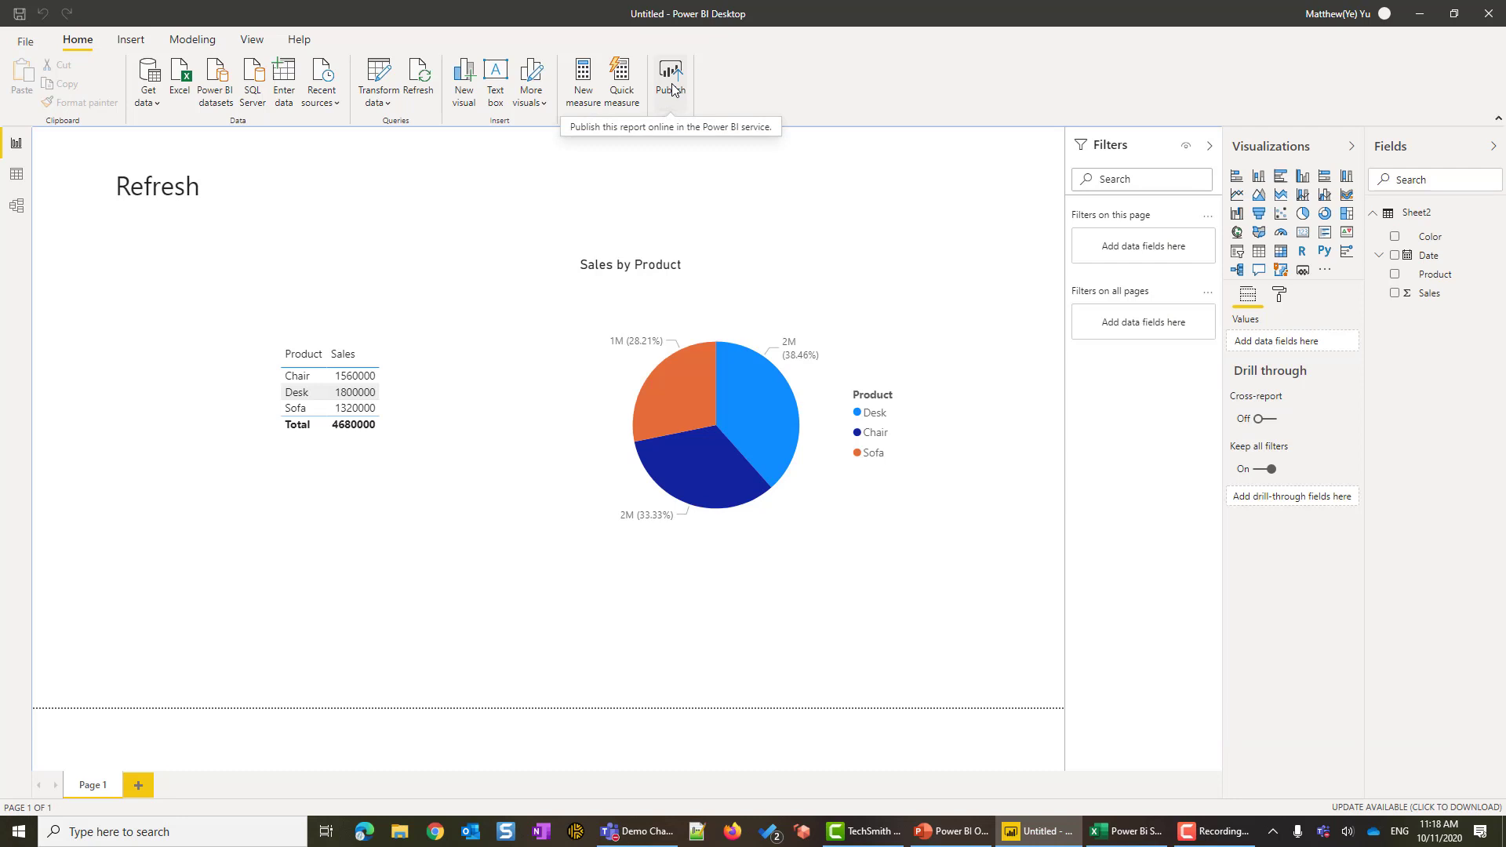
pyautogui.click(673, 88)
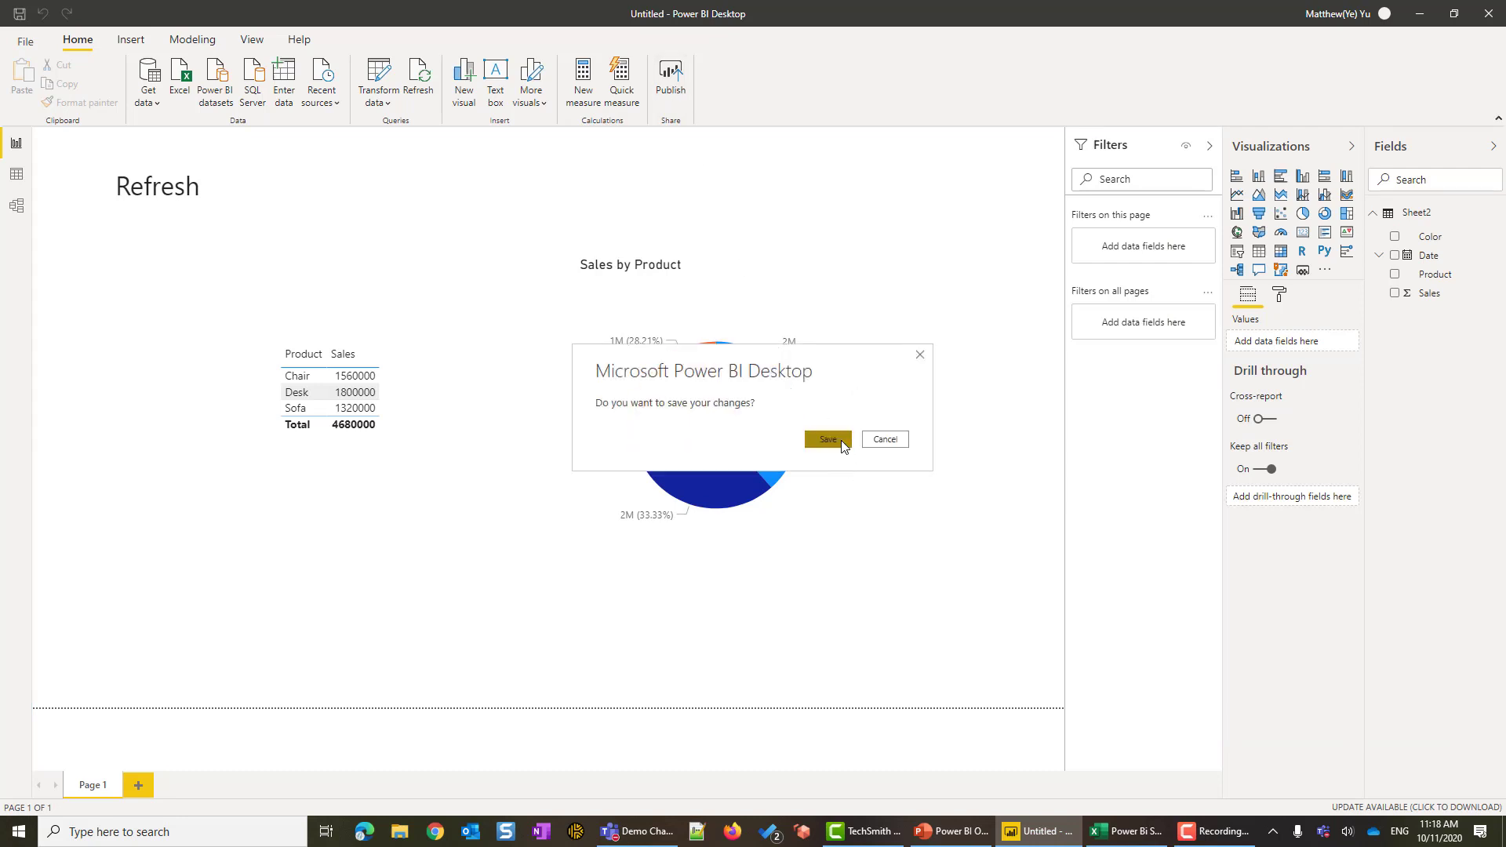
pyautogui.click(828, 440)
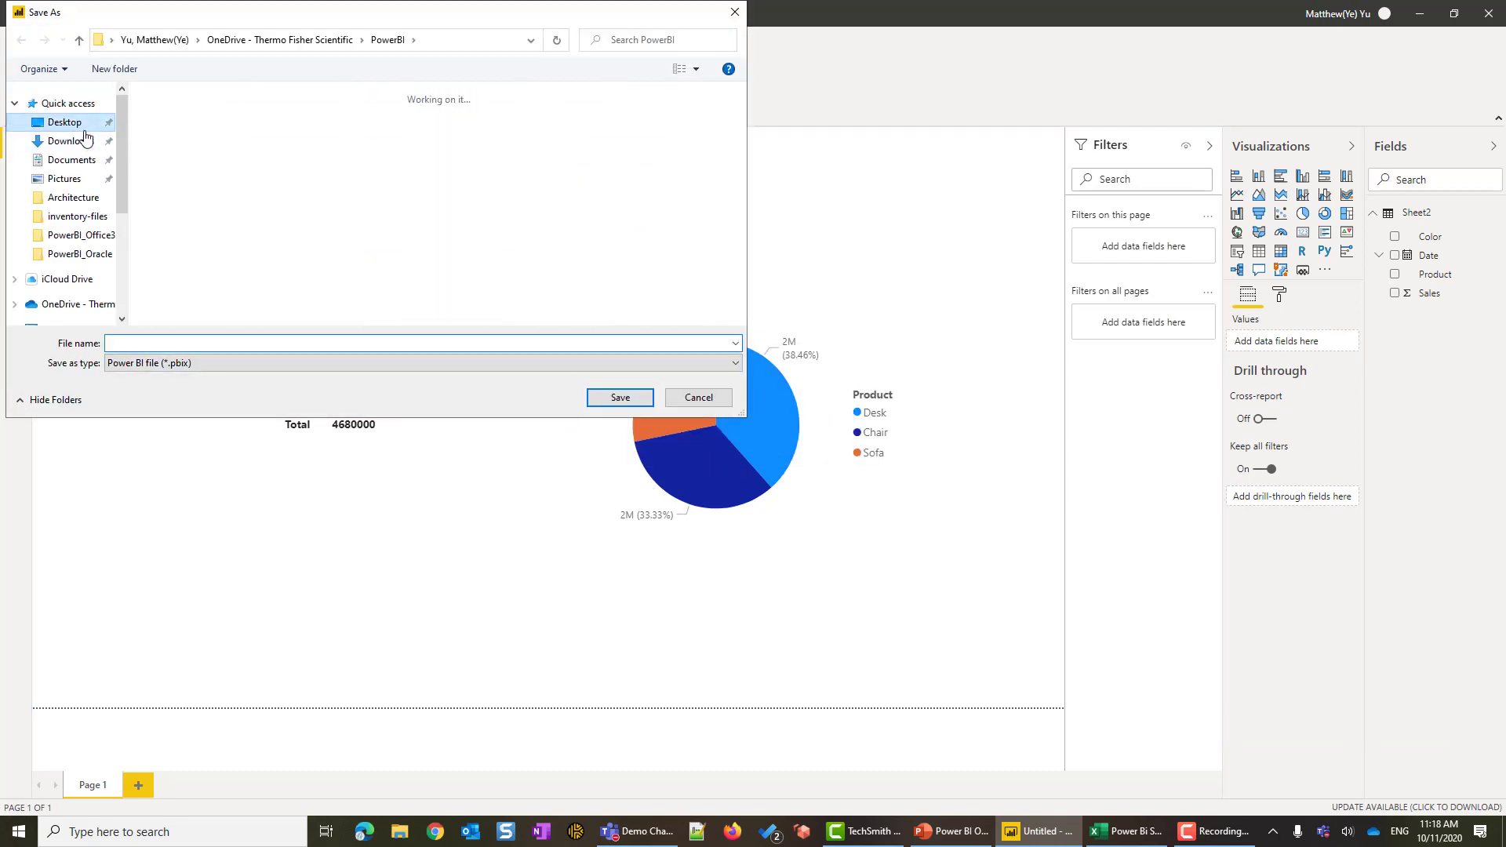
pyautogui.click(81, 127)
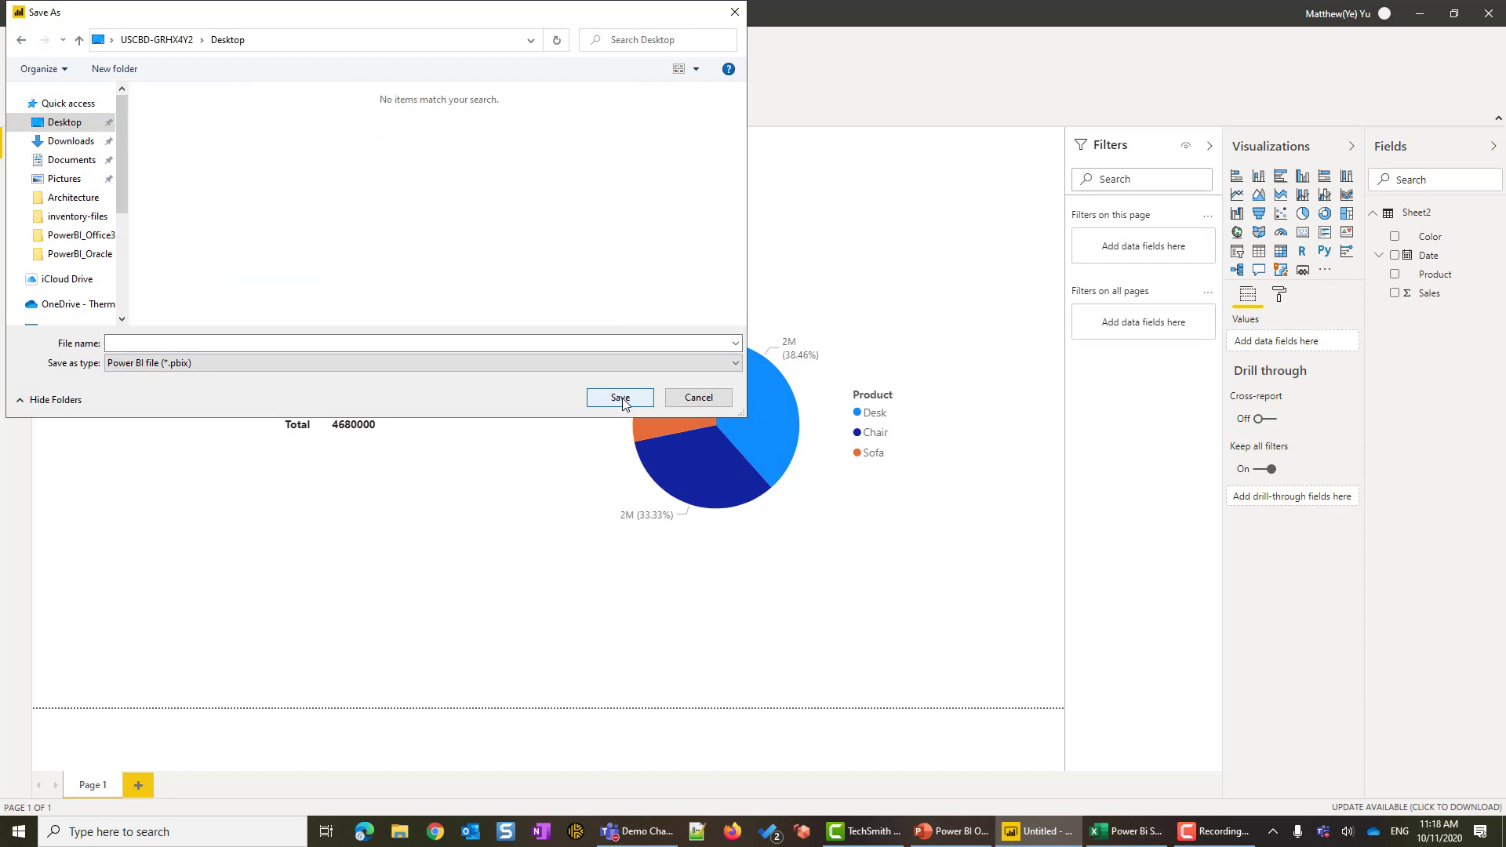
pyautogui.click(408, 345)
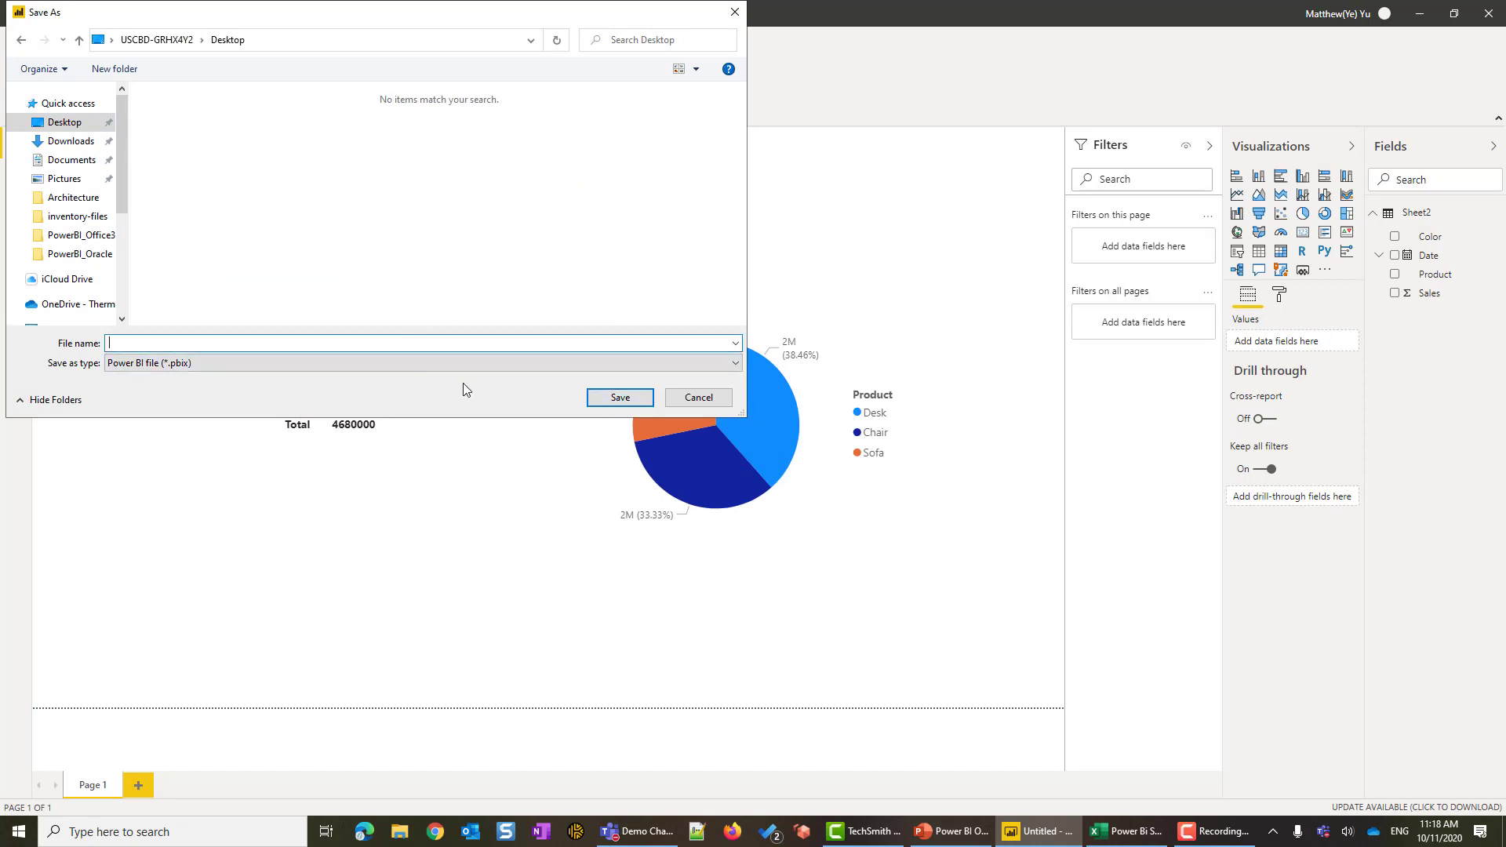
pyautogui.write('12345')
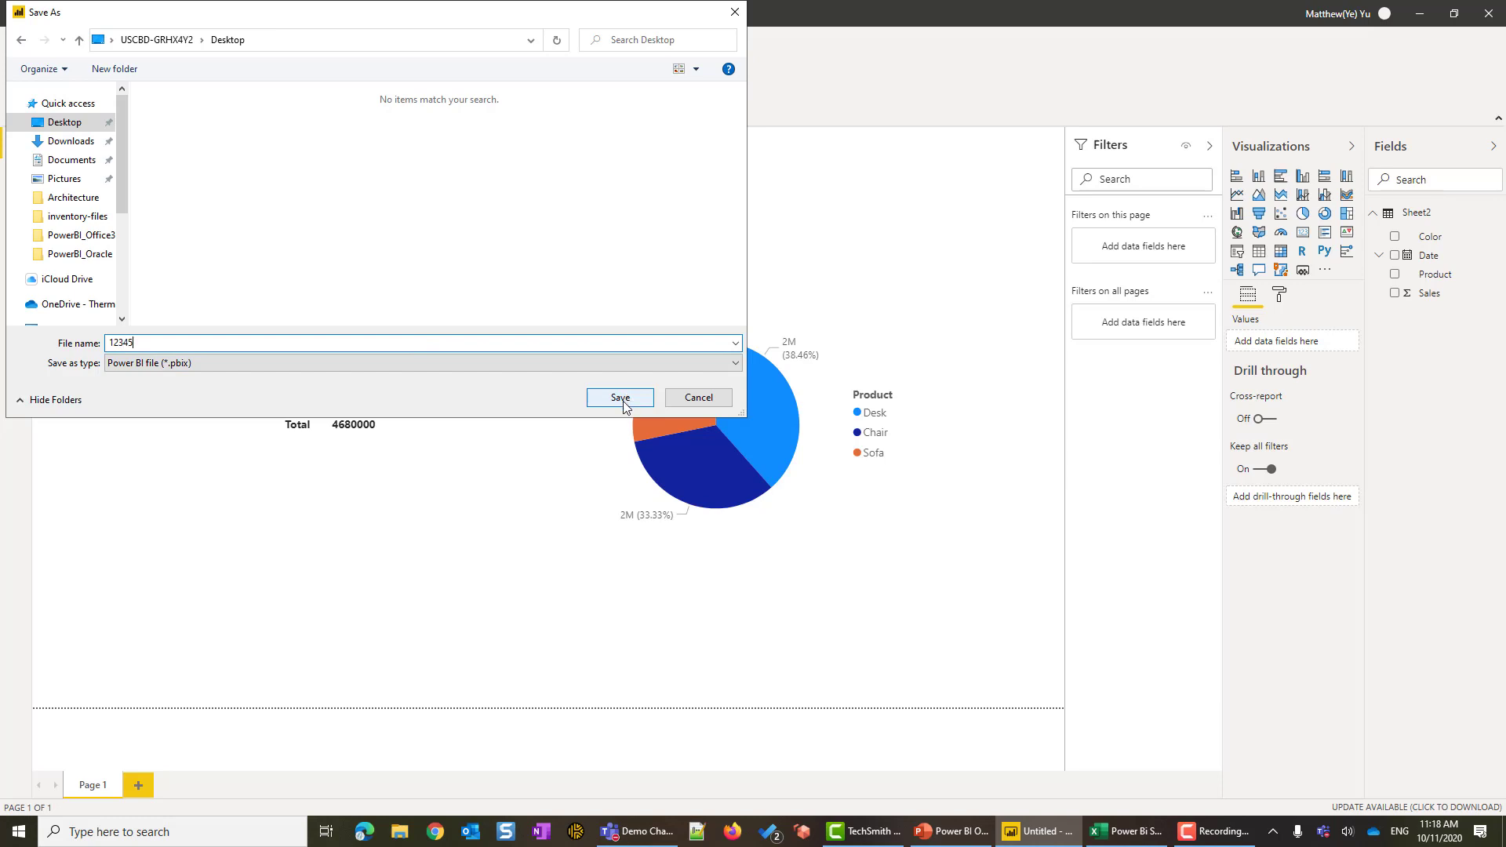
pyautogui.click(624, 398)
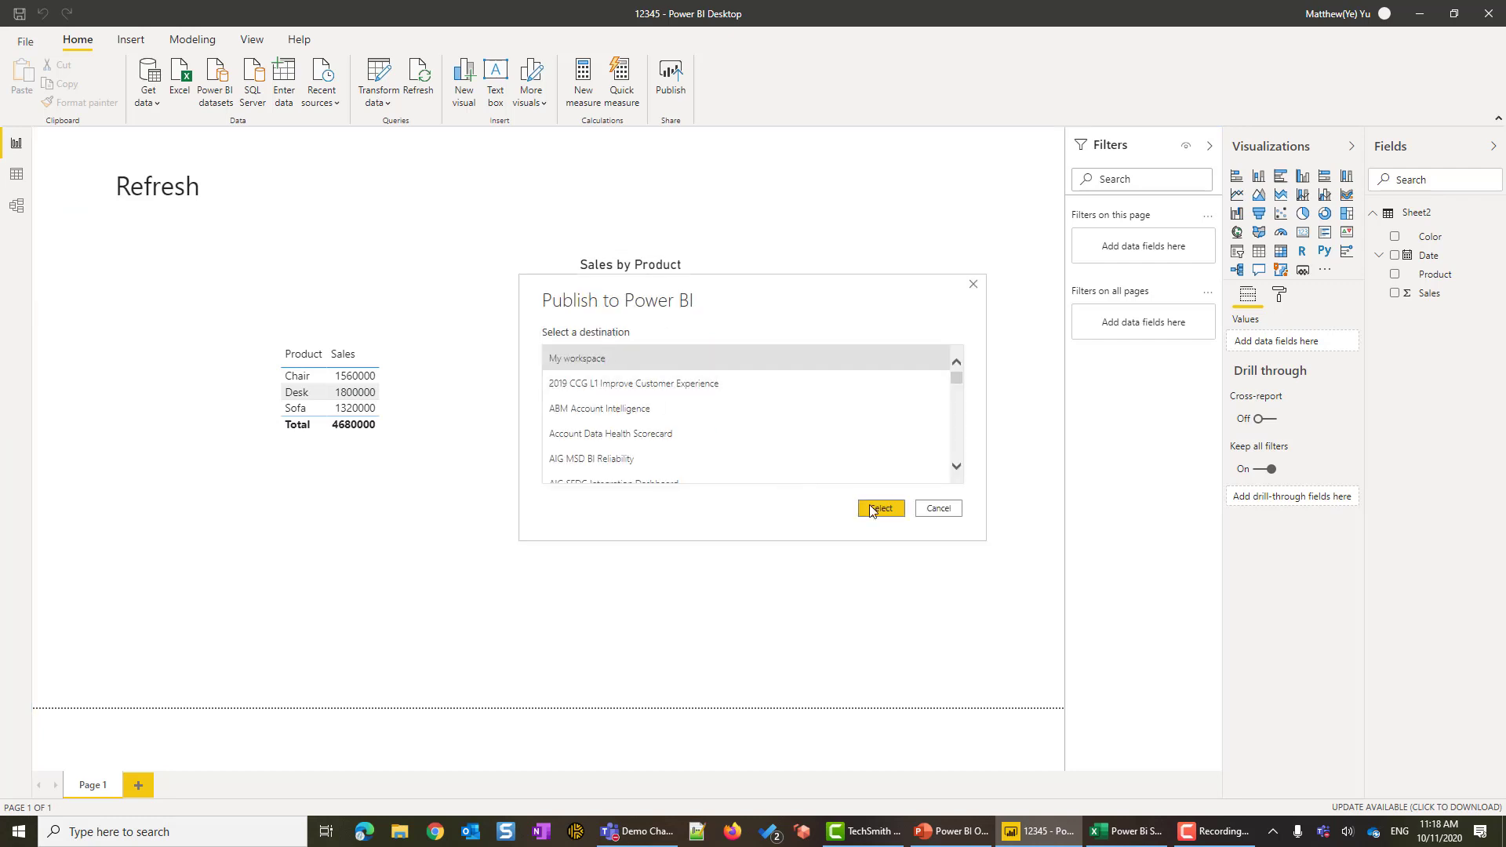
pyautogui.click(870, 506)
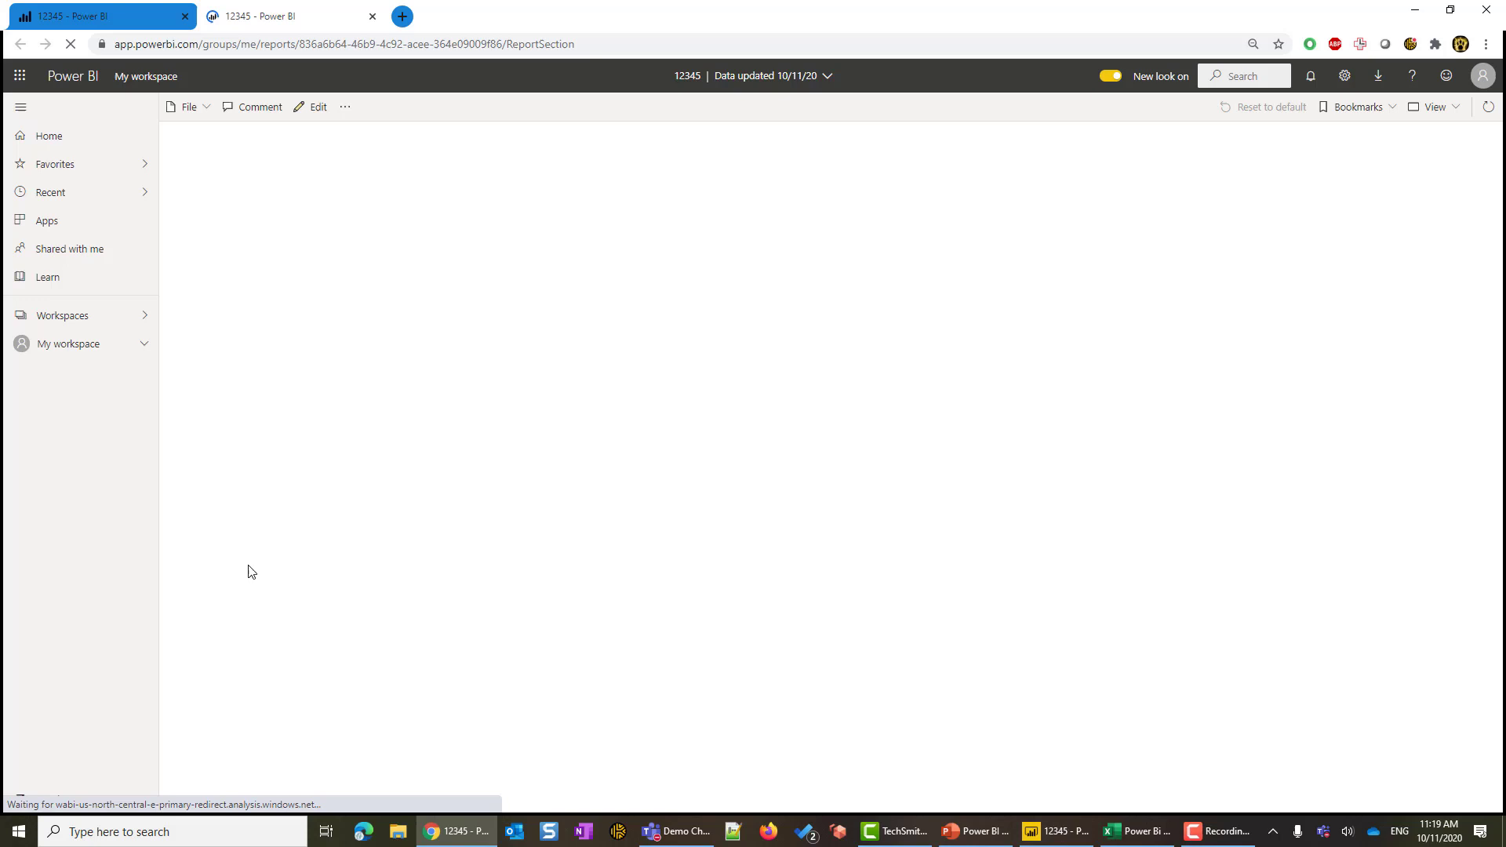
# From My workspace's Datasets list, open Schedule refresh settings for the 12345 dataset.
pyautogui.click(142, 345)
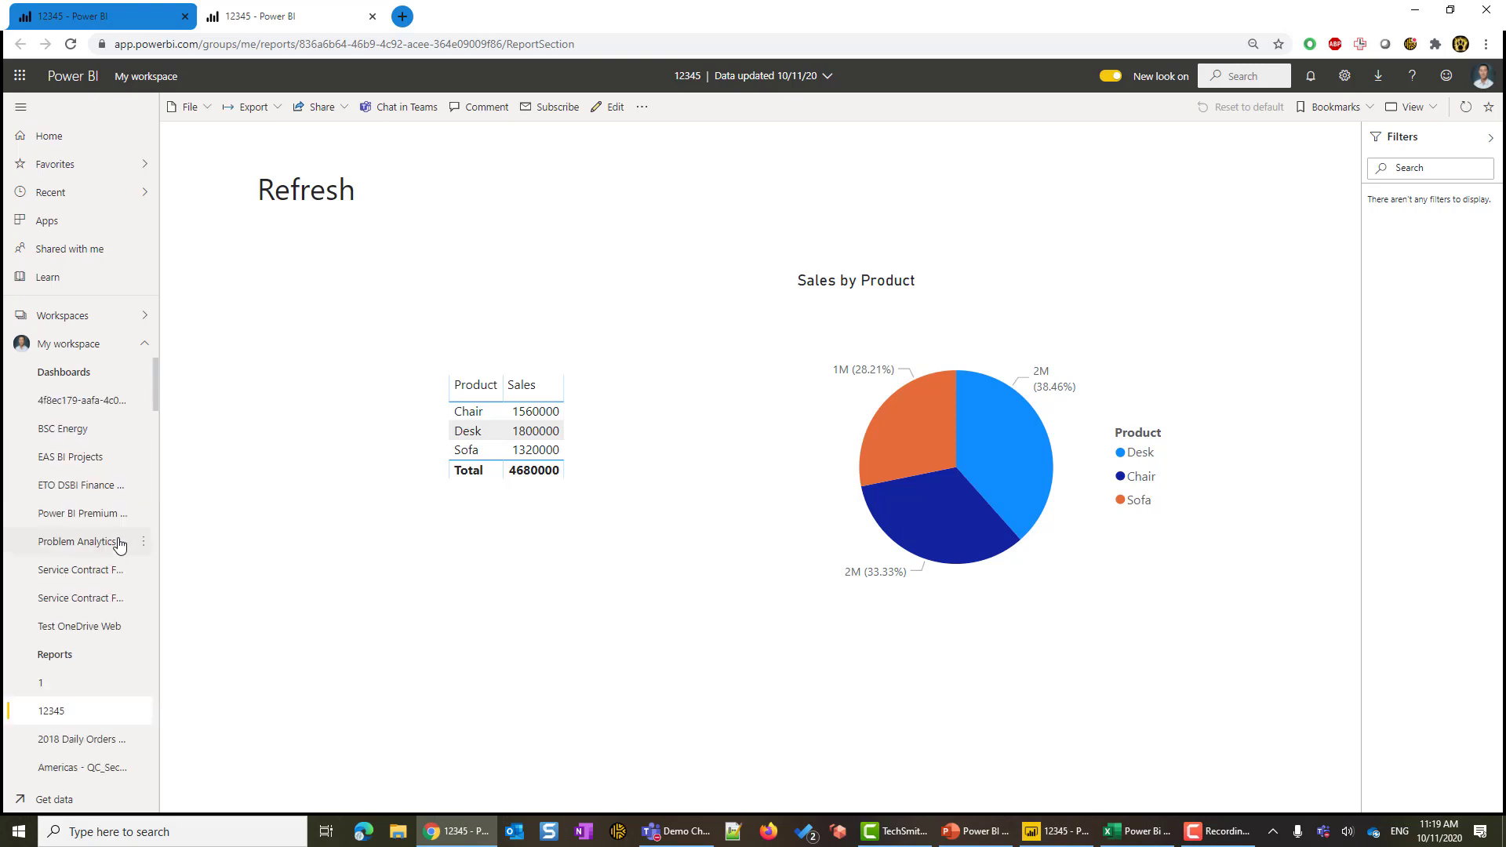
pyautogui.scroll(-10, 119, 588)
pyautogui.scroll(-5, 116, 623)
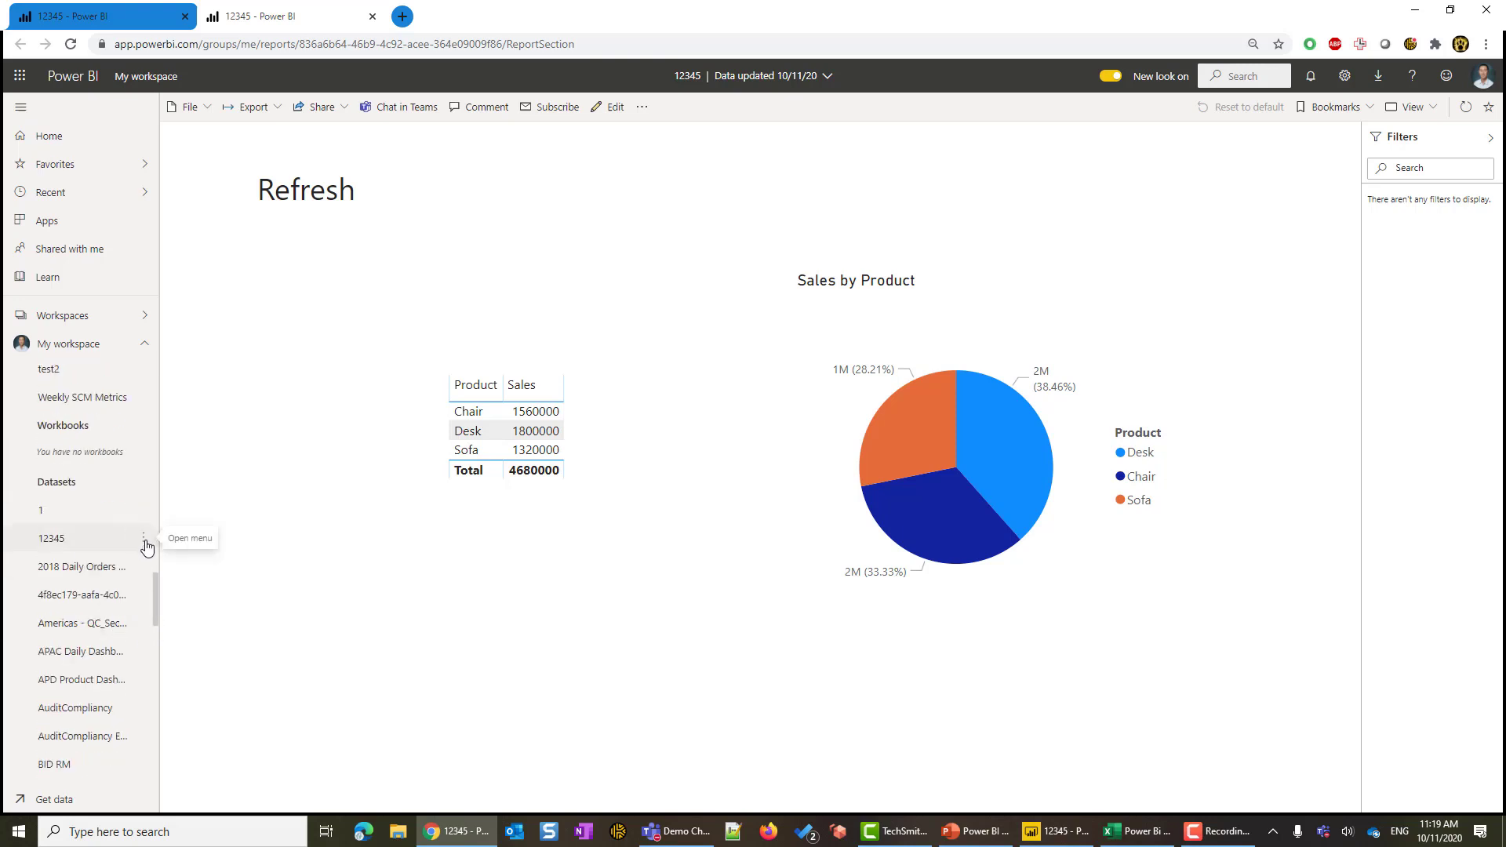
pyautogui.click(144, 540)
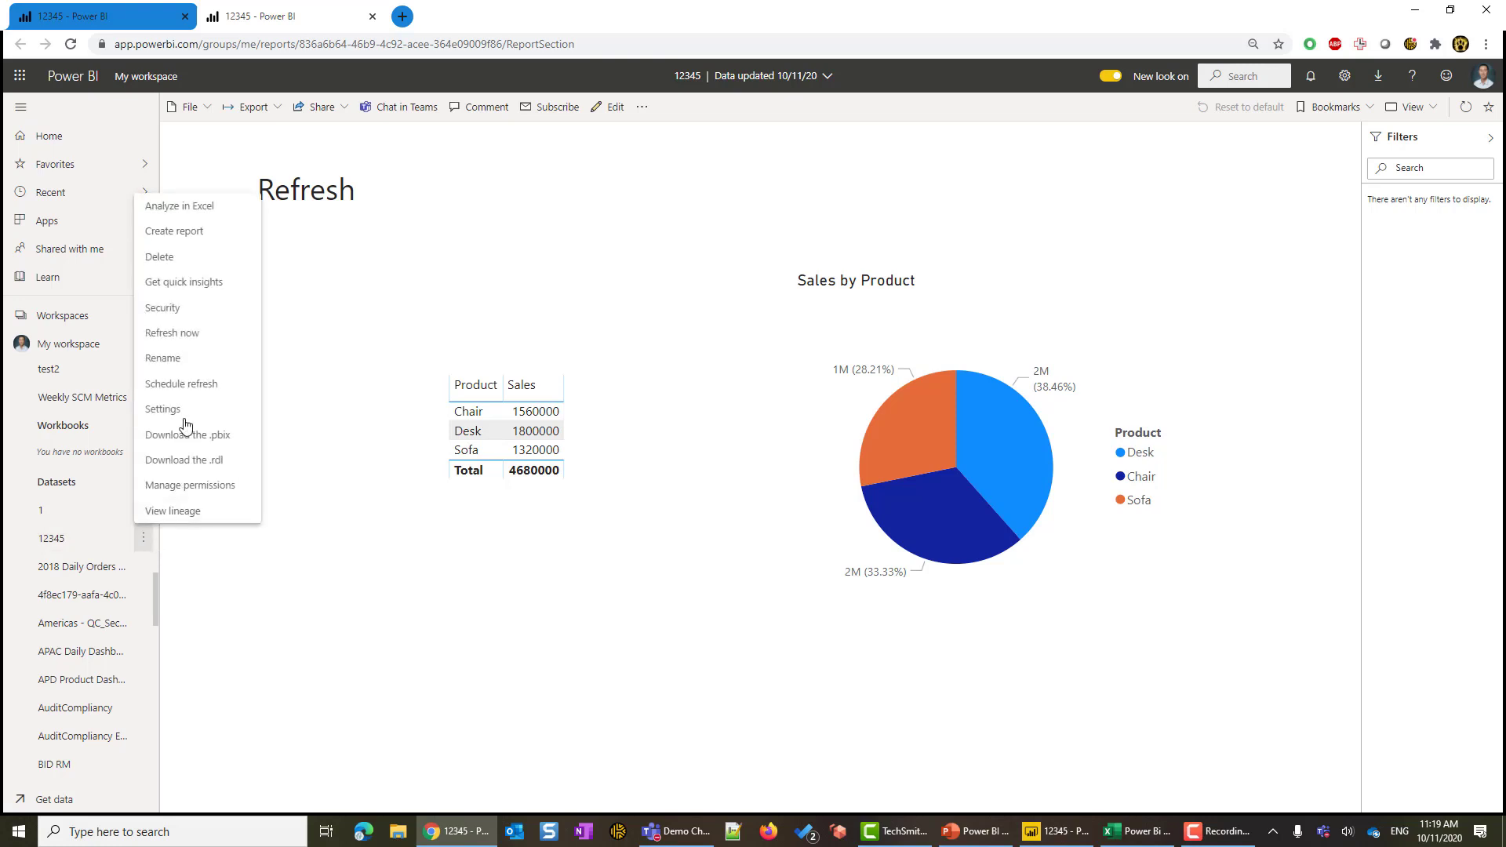
pyautogui.click(194, 392)
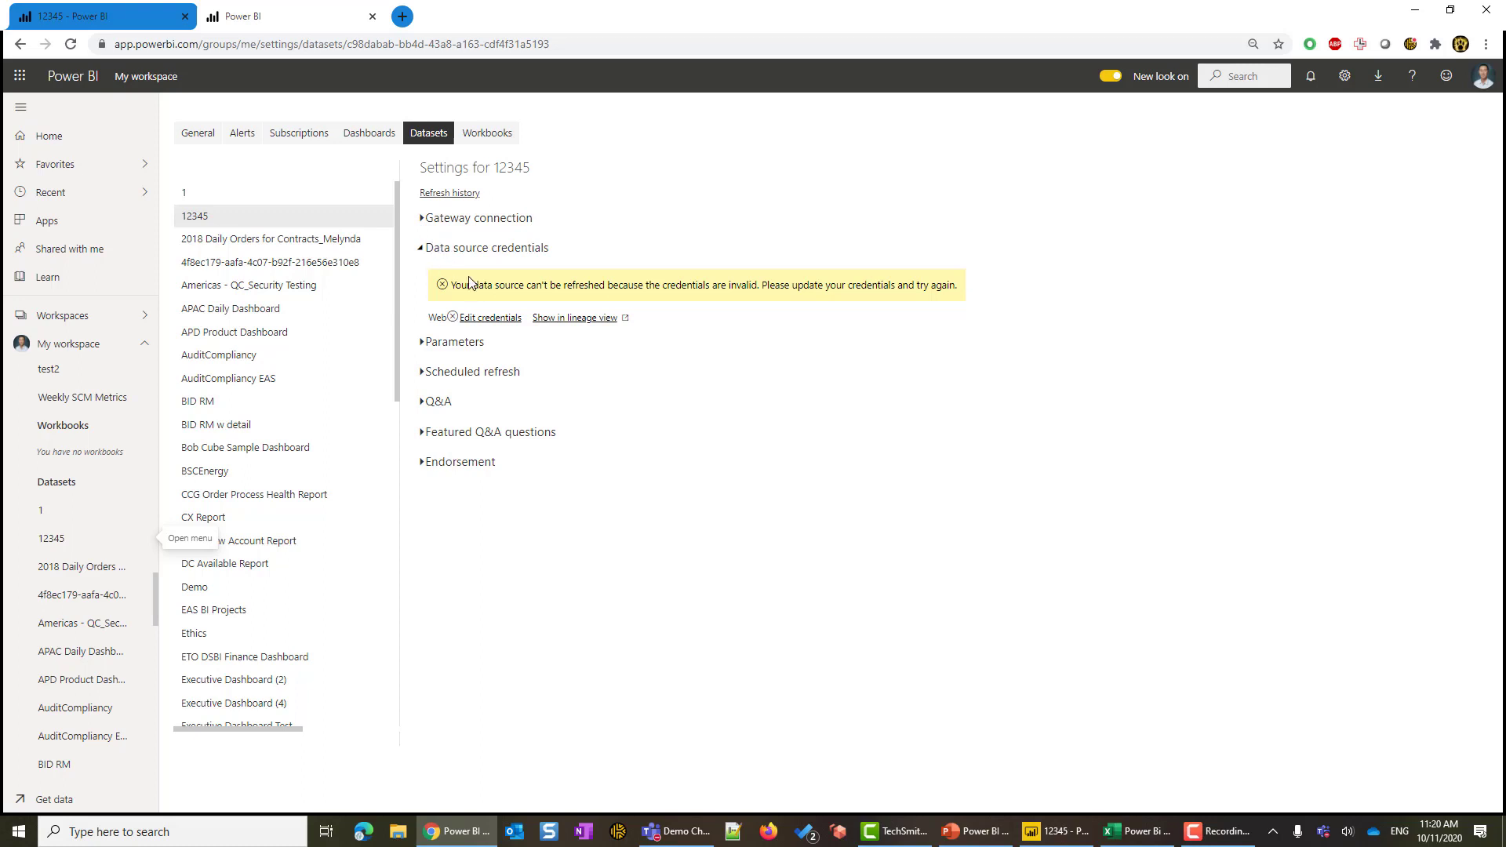
# Set the 12345 web source credentials to OAuth2 with privacy level None, and sign in with the work account.
pyautogui.moveTo(456, 324)
pyautogui.click(488, 323)
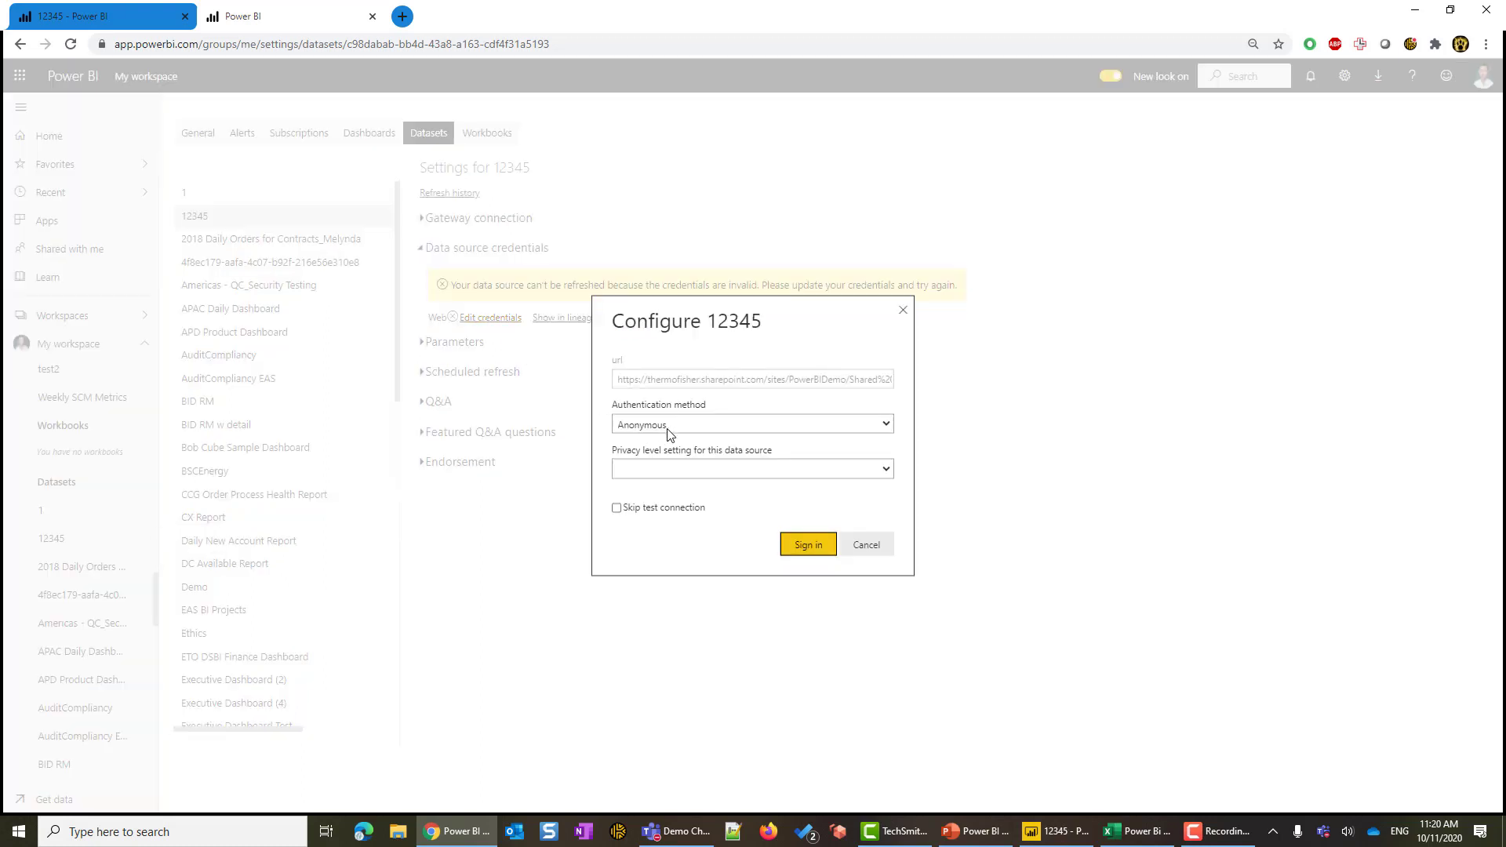
pyautogui.click(694, 430)
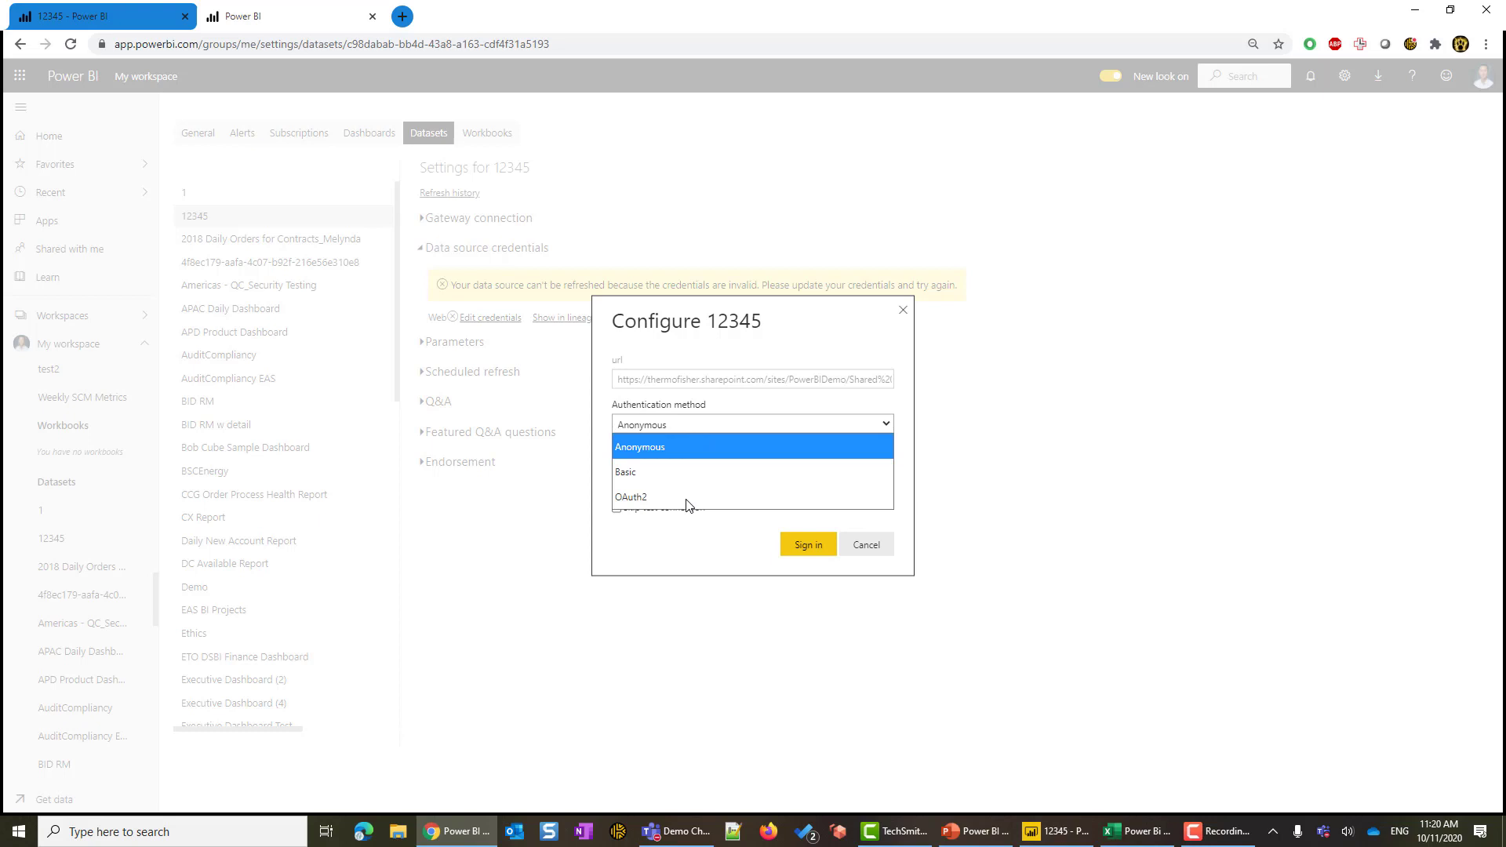
pyautogui.click(647, 506)
pyautogui.click(684, 469)
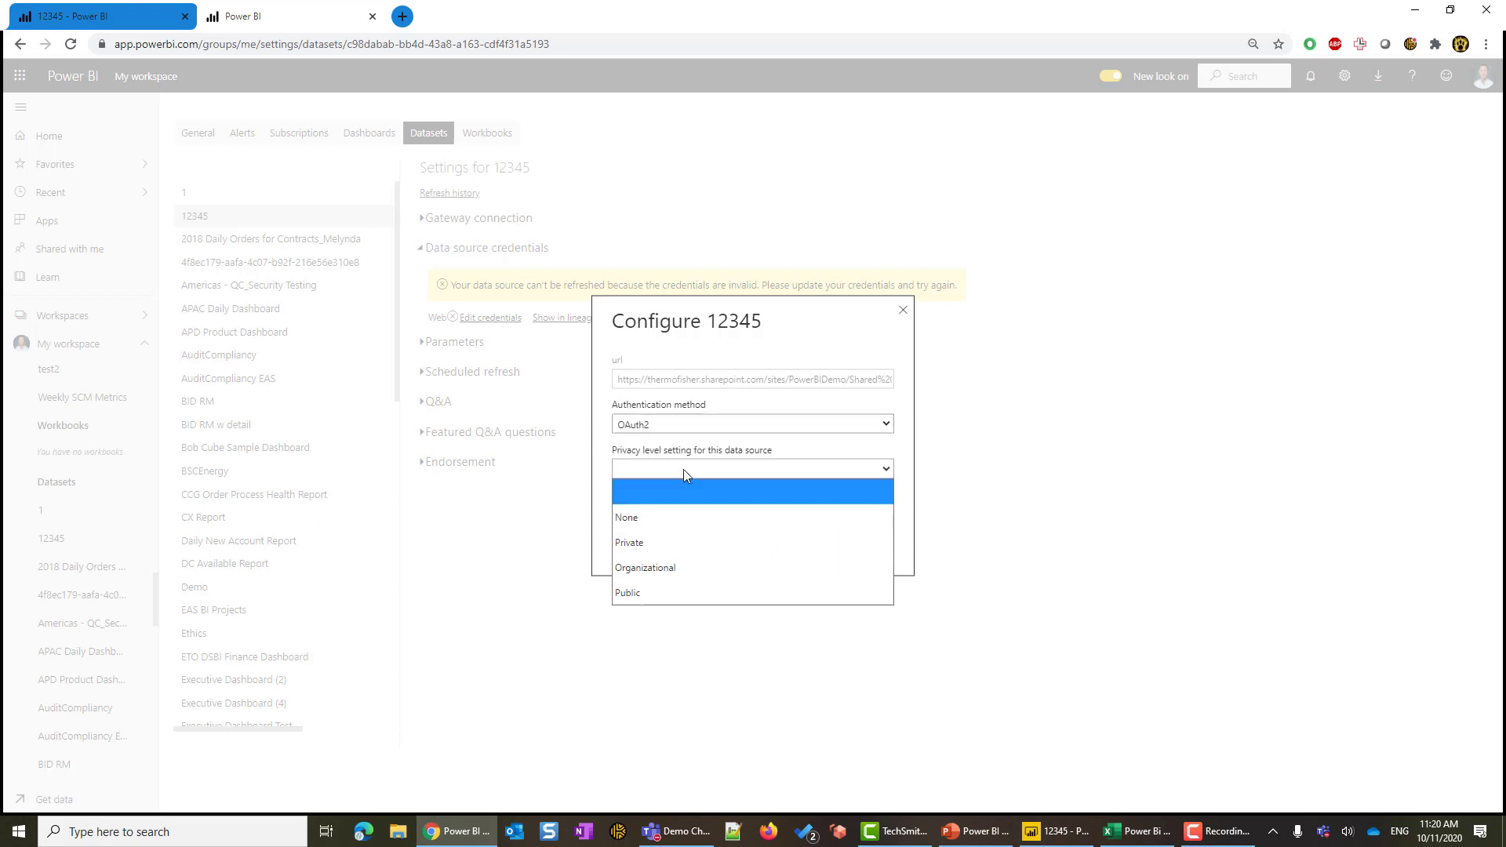
pyautogui.click(665, 518)
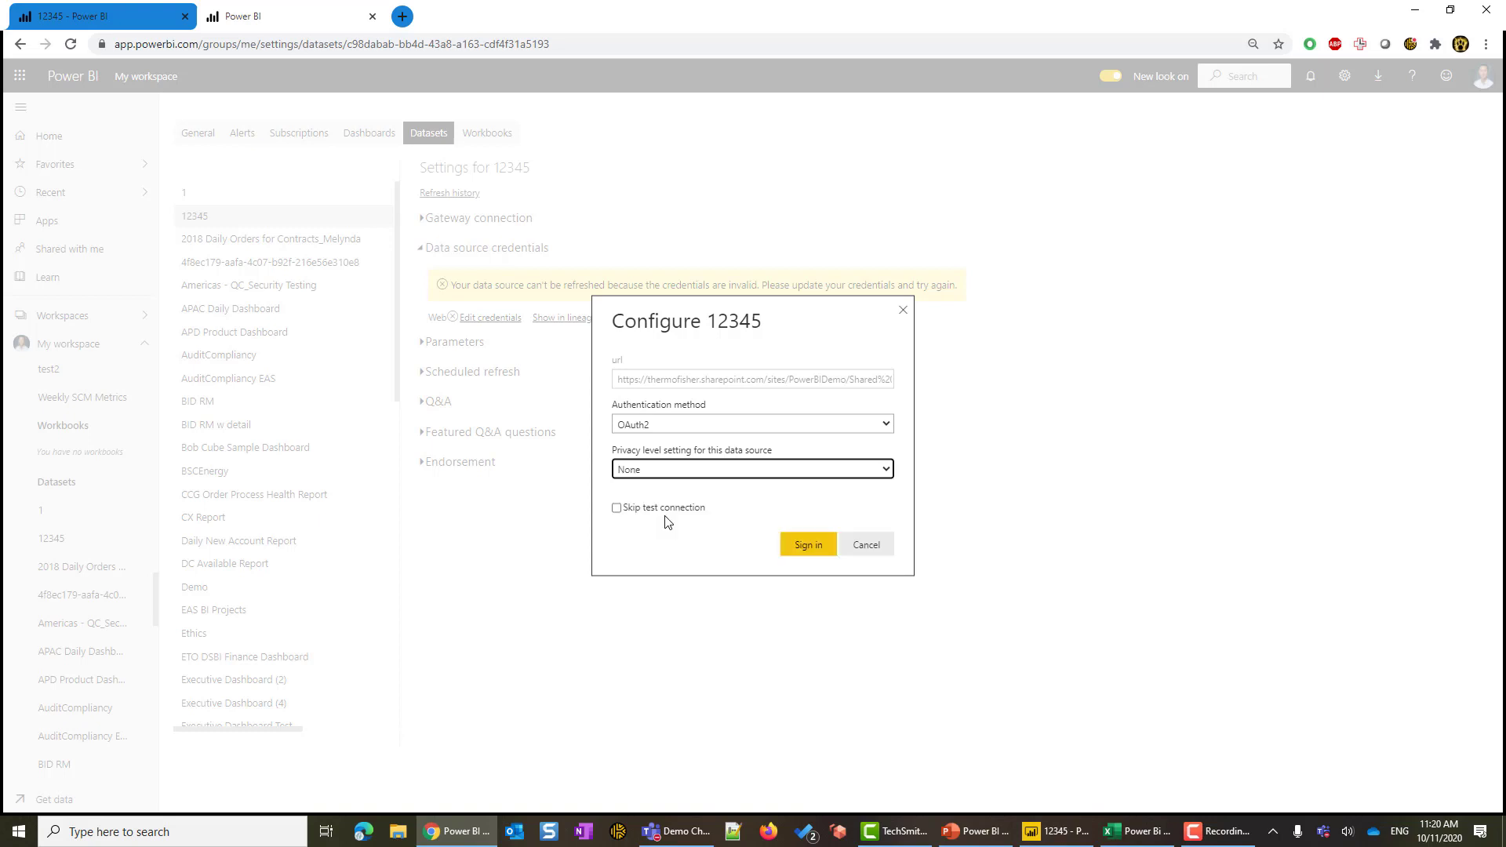
pyautogui.click(804, 546)
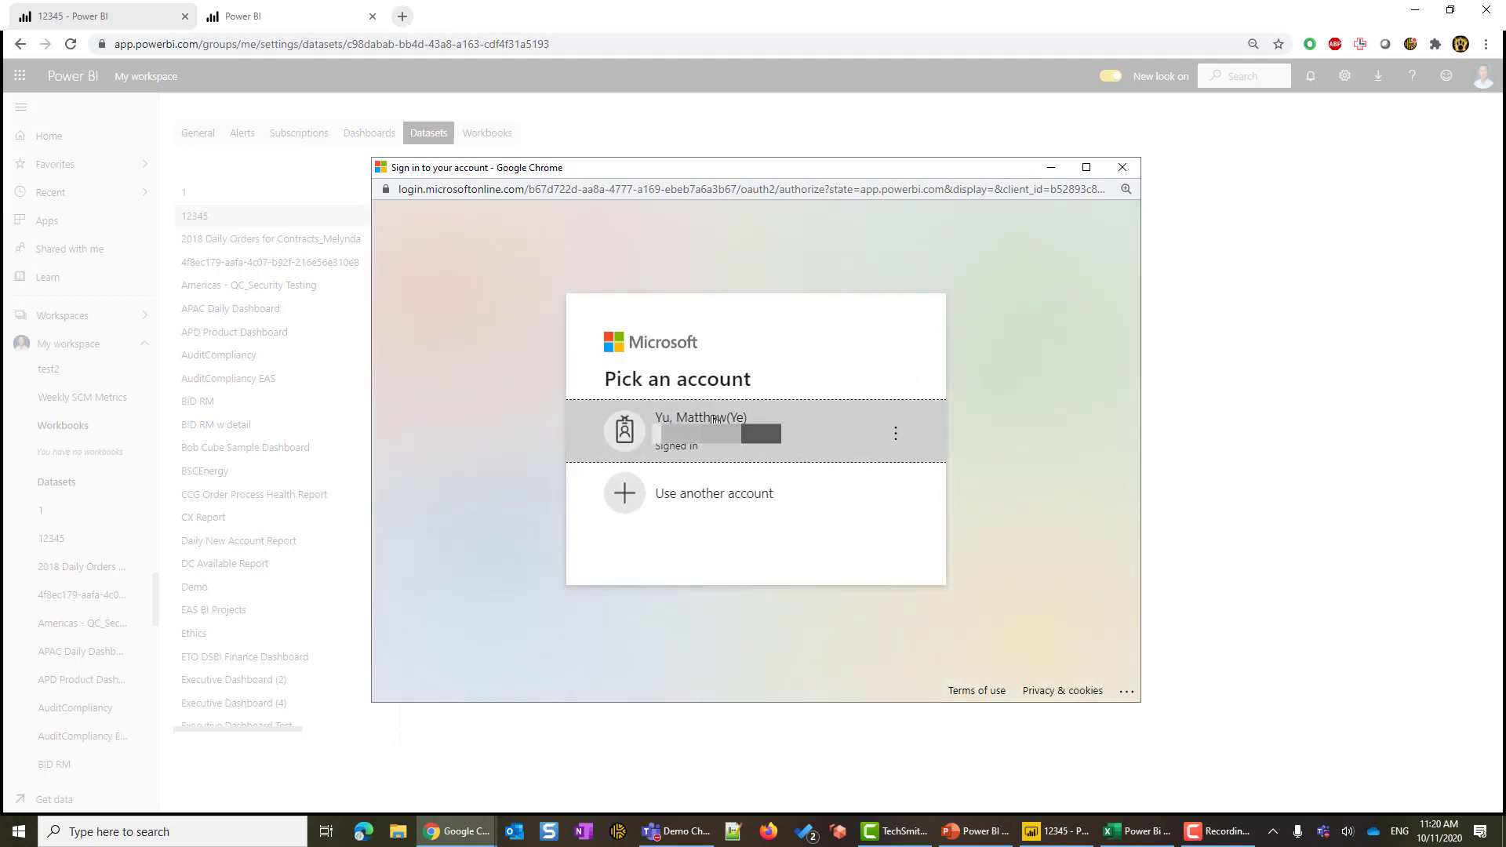
pyautogui.click(714, 420)
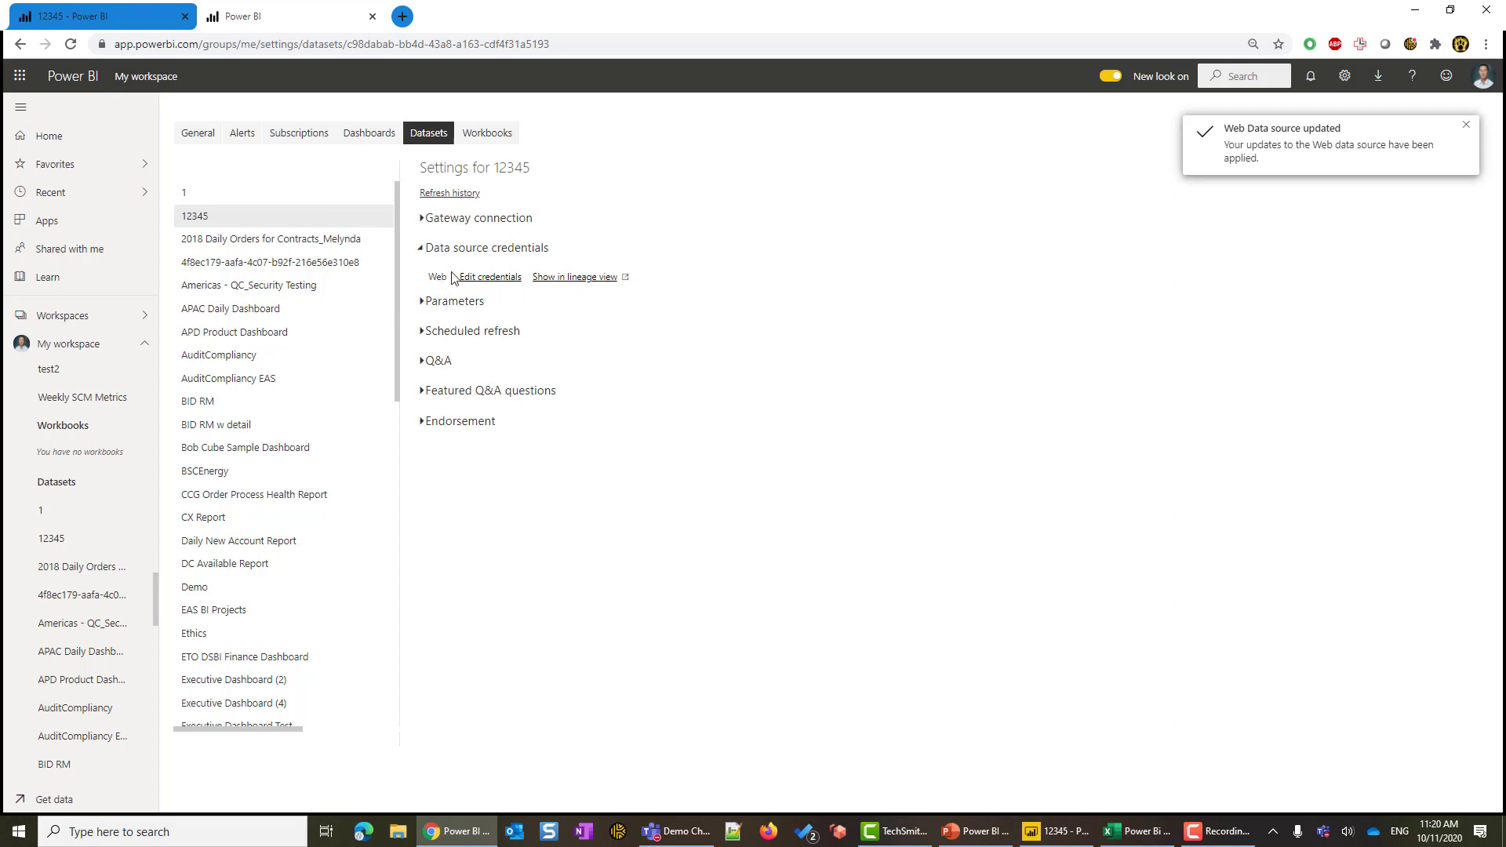
# Turn on Daily scheduled refresh with two refresh time slots.
pyautogui.click(468, 335)
pyautogui.click(442, 378)
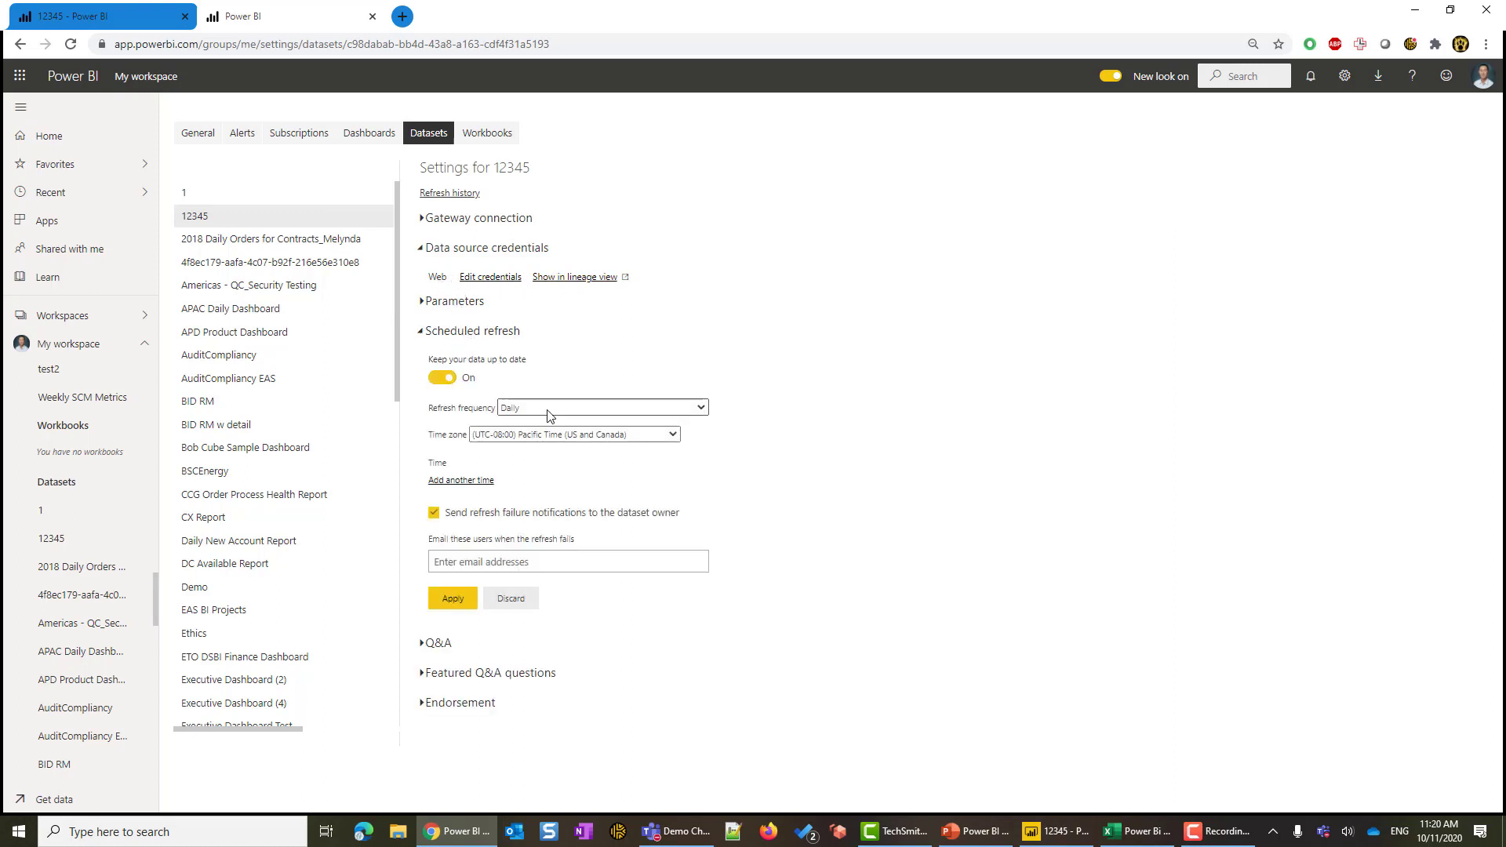
pyautogui.click(463, 480)
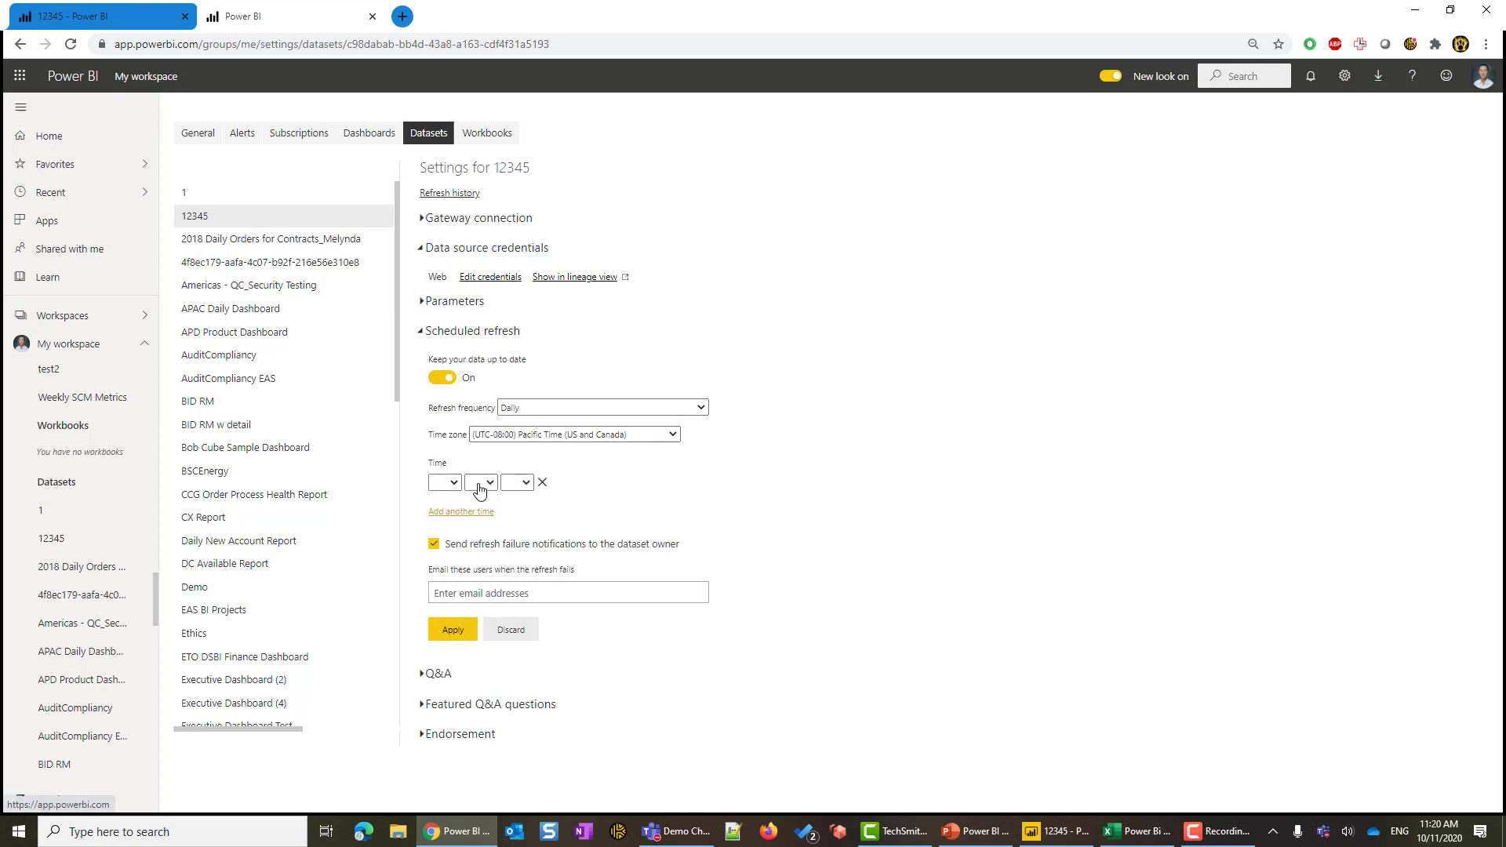
pyautogui.click(452, 513)
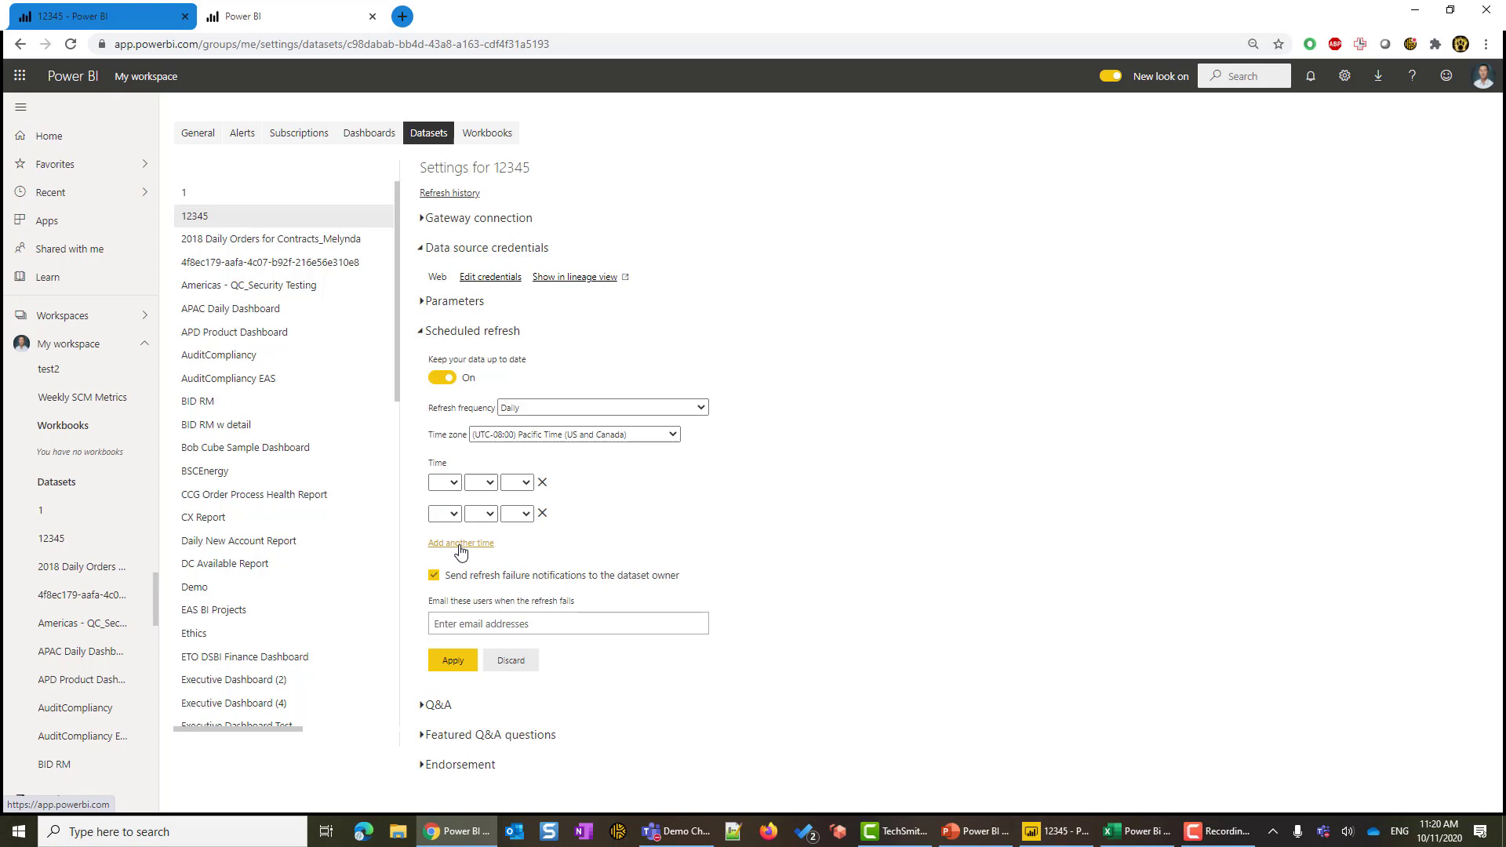
pyautogui.click(543, 406)
pyautogui.click(543, 406)
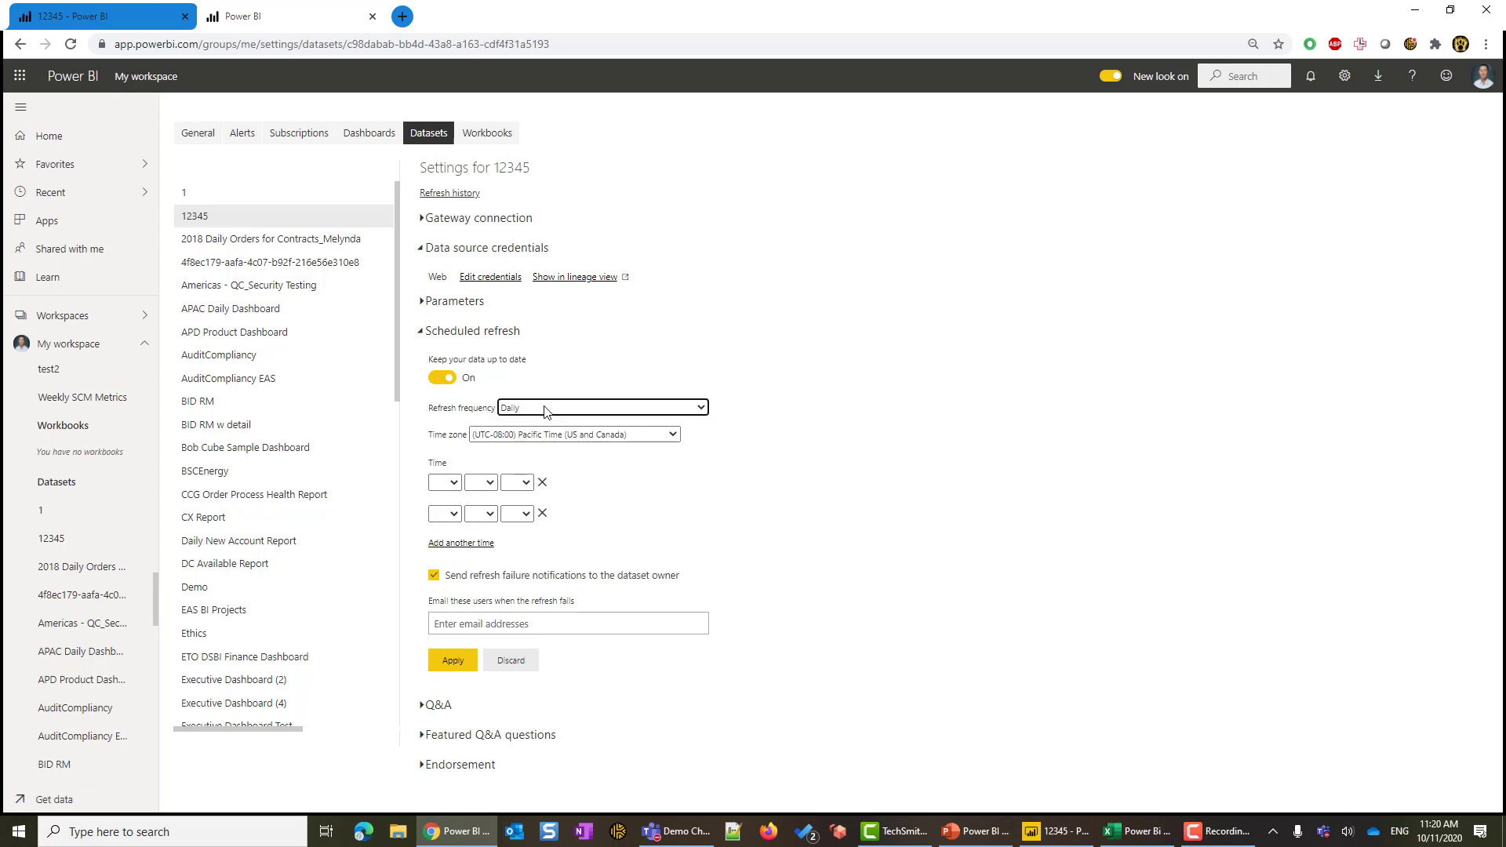
# Set the first refresh time to 10:00 AM.
pyautogui.click(444, 482)
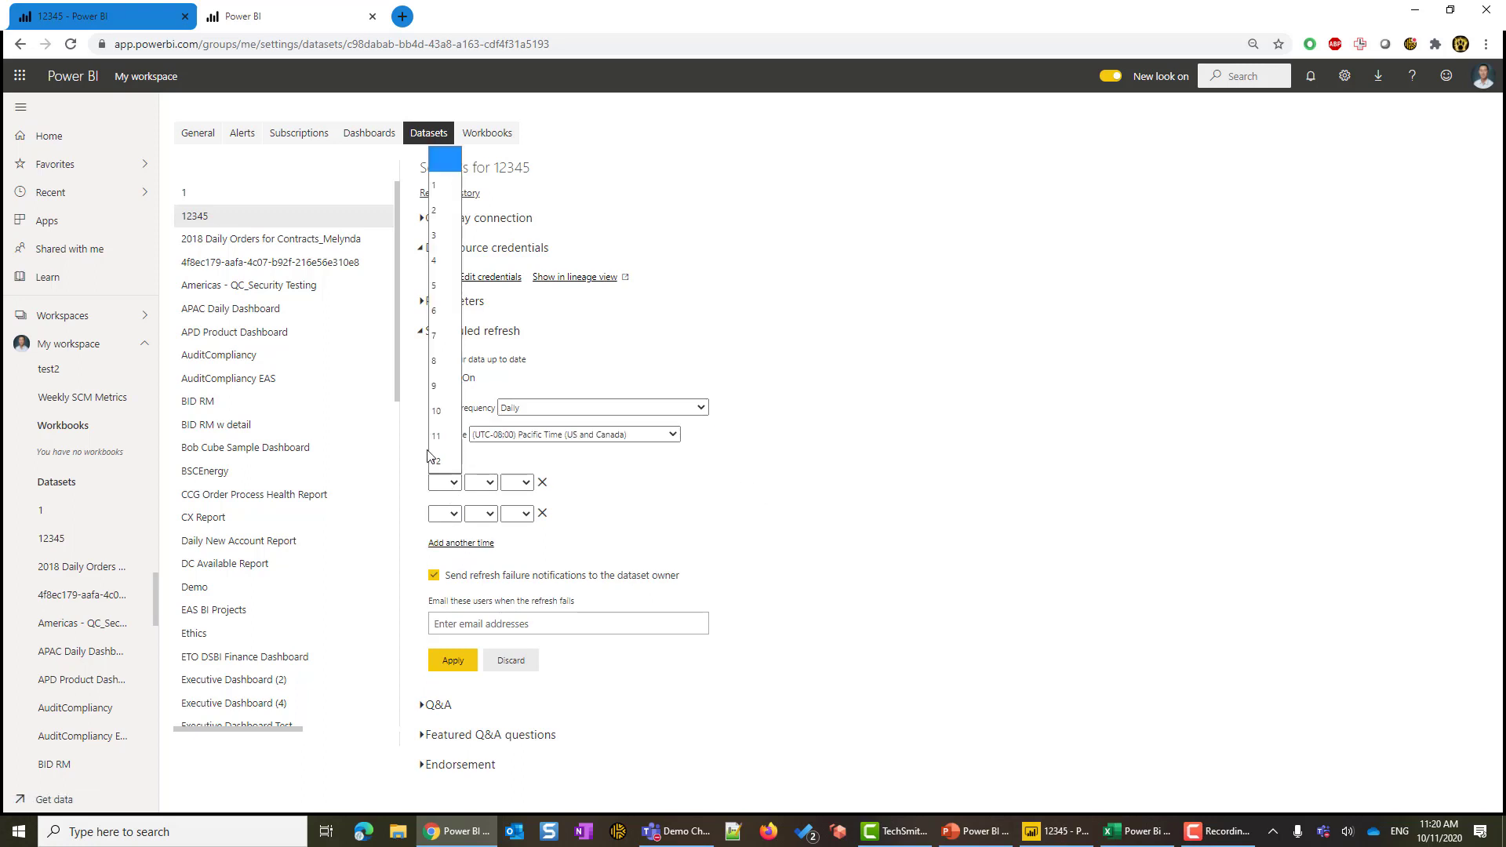
pyautogui.click(444, 404)
pyautogui.click(481, 482)
pyautogui.click(472, 531)
pyautogui.click(517, 483)
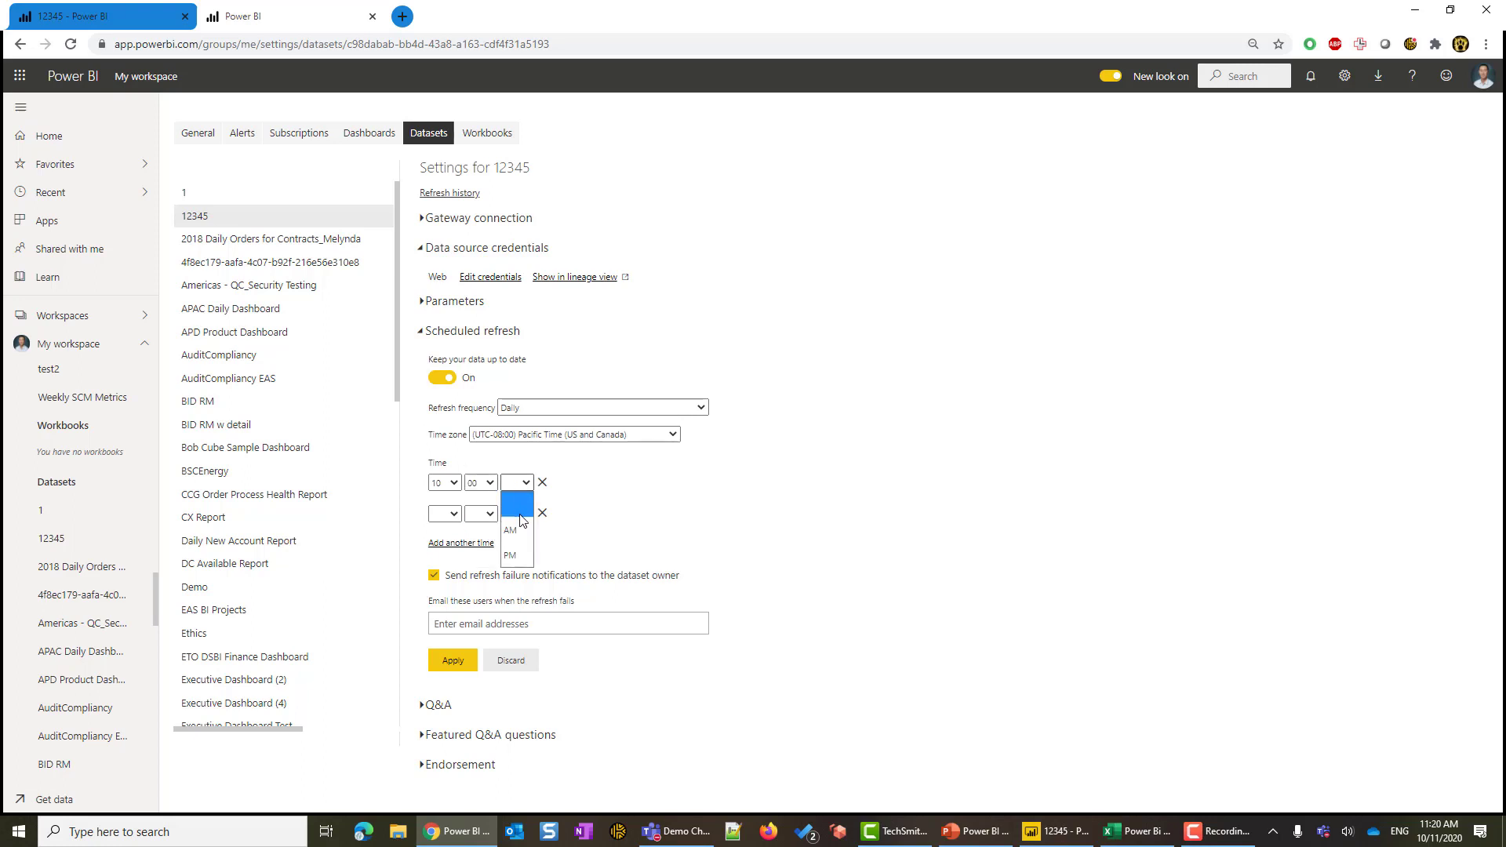
pyautogui.click(517, 531)
# Set the second refresh time to 12:00 AM, apply the schedule, and switch to the Unable to Connect slide.
pyautogui.click(444, 513)
pyautogui.click(438, 492)
pyautogui.click(481, 513)
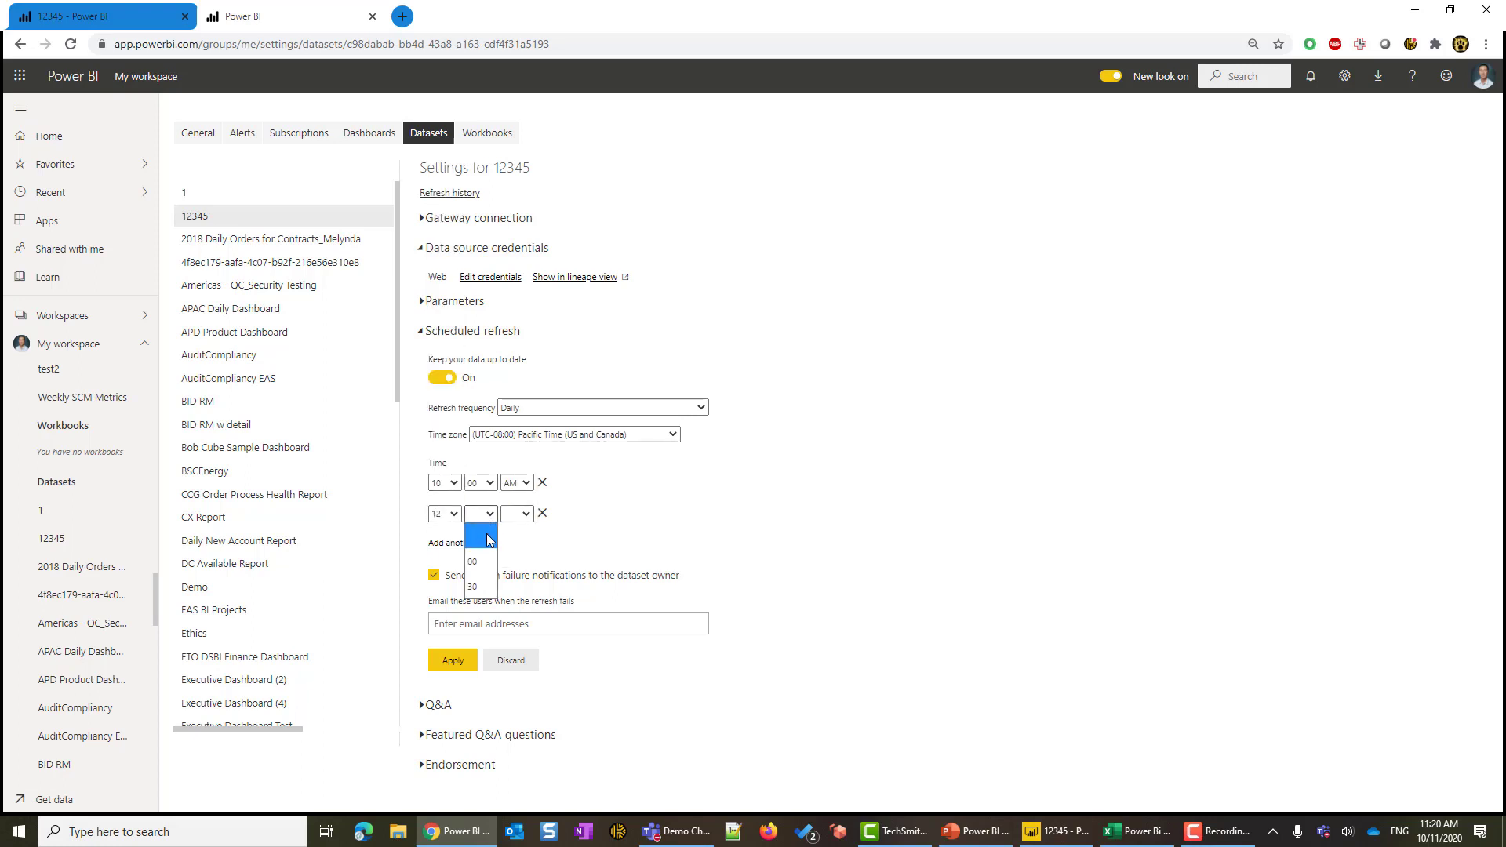
pyautogui.click(478, 562)
pyautogui.click(517, 513)
pyautogui.click(517, 562)
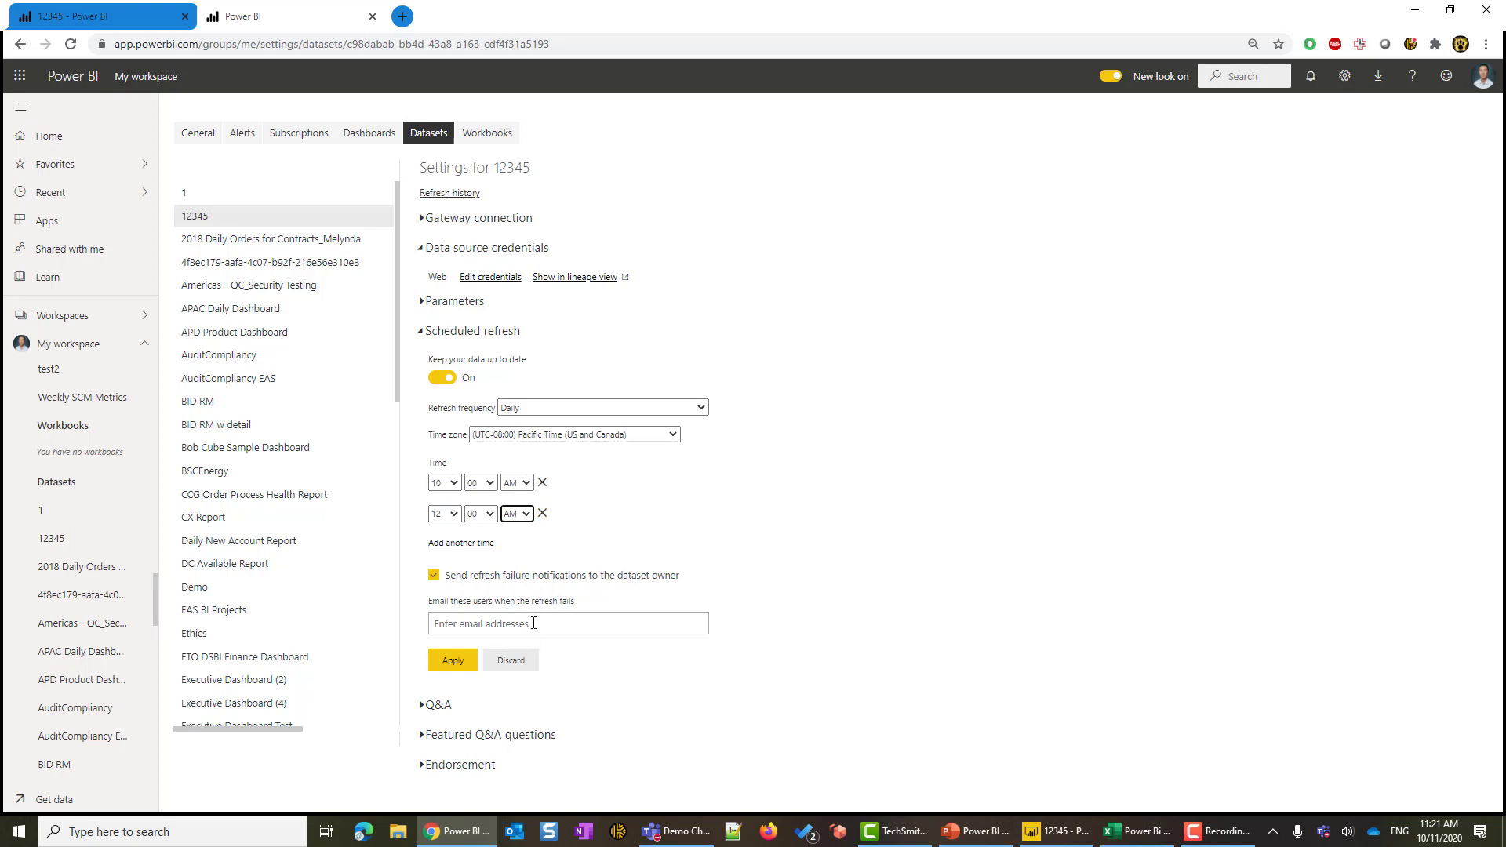
pyautogui.click(453, 662)
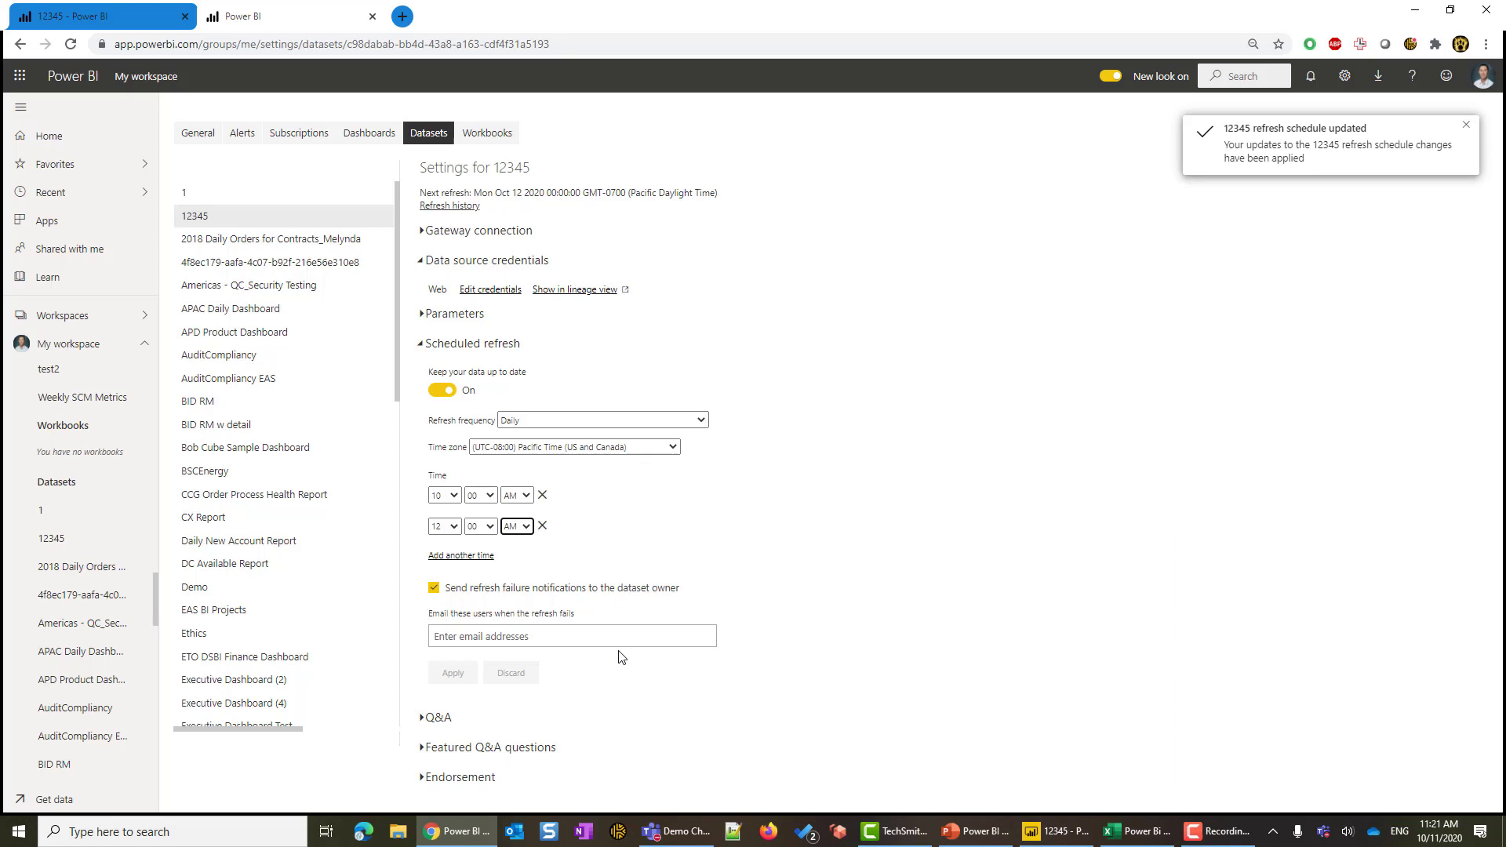
pyautogui.hotkey('alt', 'Tab')
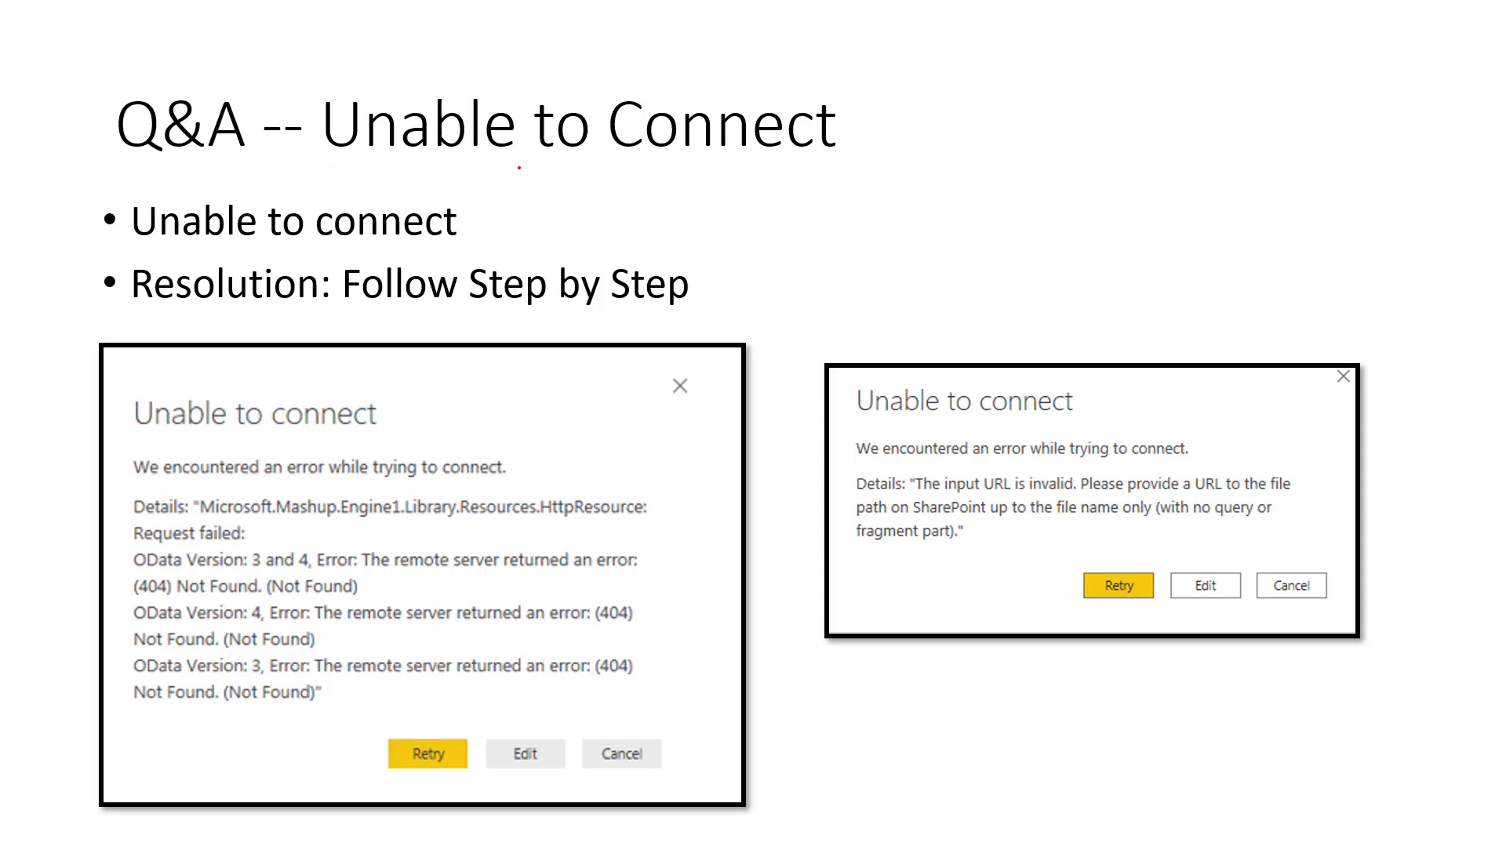
# In red ink, underline the title and error line, bracket the error details, and circle the invalid URL message.
pyautogui.moveTo(386, 167); pyautogui.dragTo(847, 167)
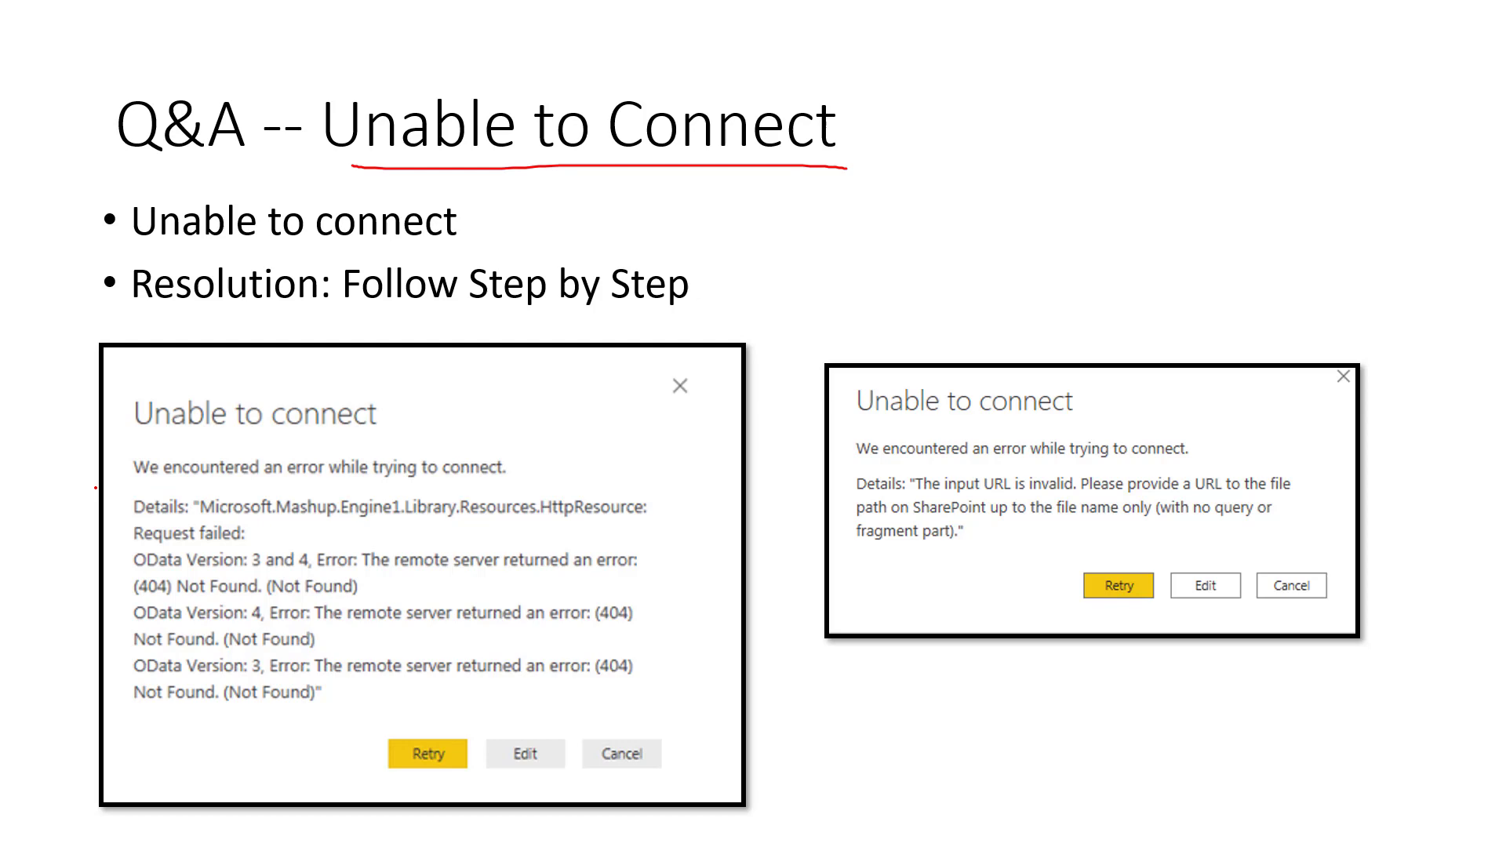
pyautogui.moveTo(143, 486); pyautogui.dragTo(455, 491)
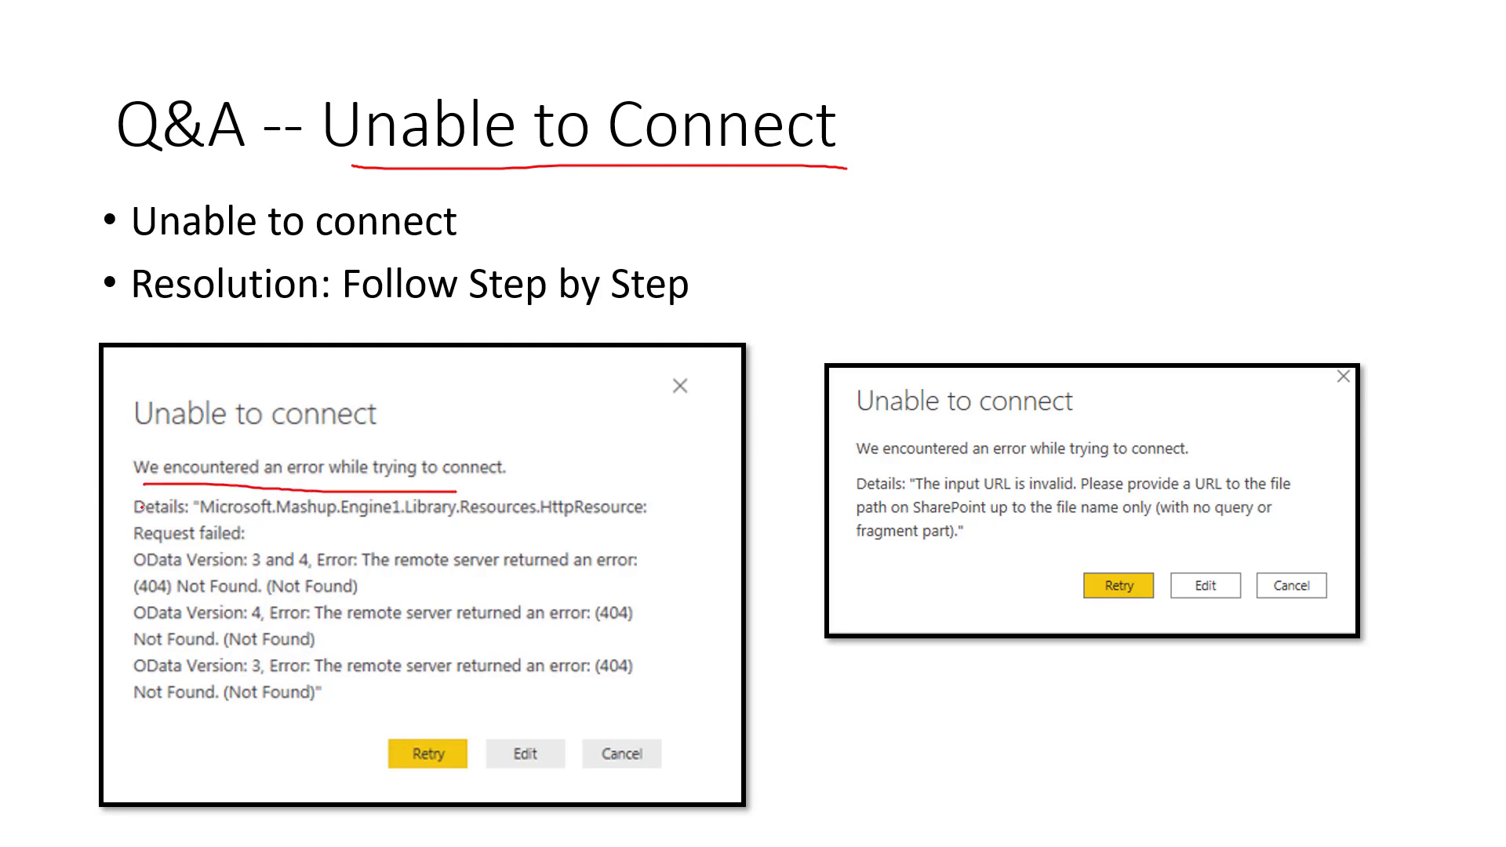
pyautogui.moveTo(140, 506)
pyautogui.mouseDown()
pyautogui.moveTo(108, 604)
pyautogui.moveTo(122, 702)
pyautogui.mouseUp()
pyautogui.moveTo(1026, 480)
pyautogui.mouseDown()
pyautogui.moveTo(943, 472)
pyautogui.moveTo(946, 505)
pyautogui.moveTo(1087, 501)
pyautogui.moveTo(1027, 477)
pyautogui.mouseUp()
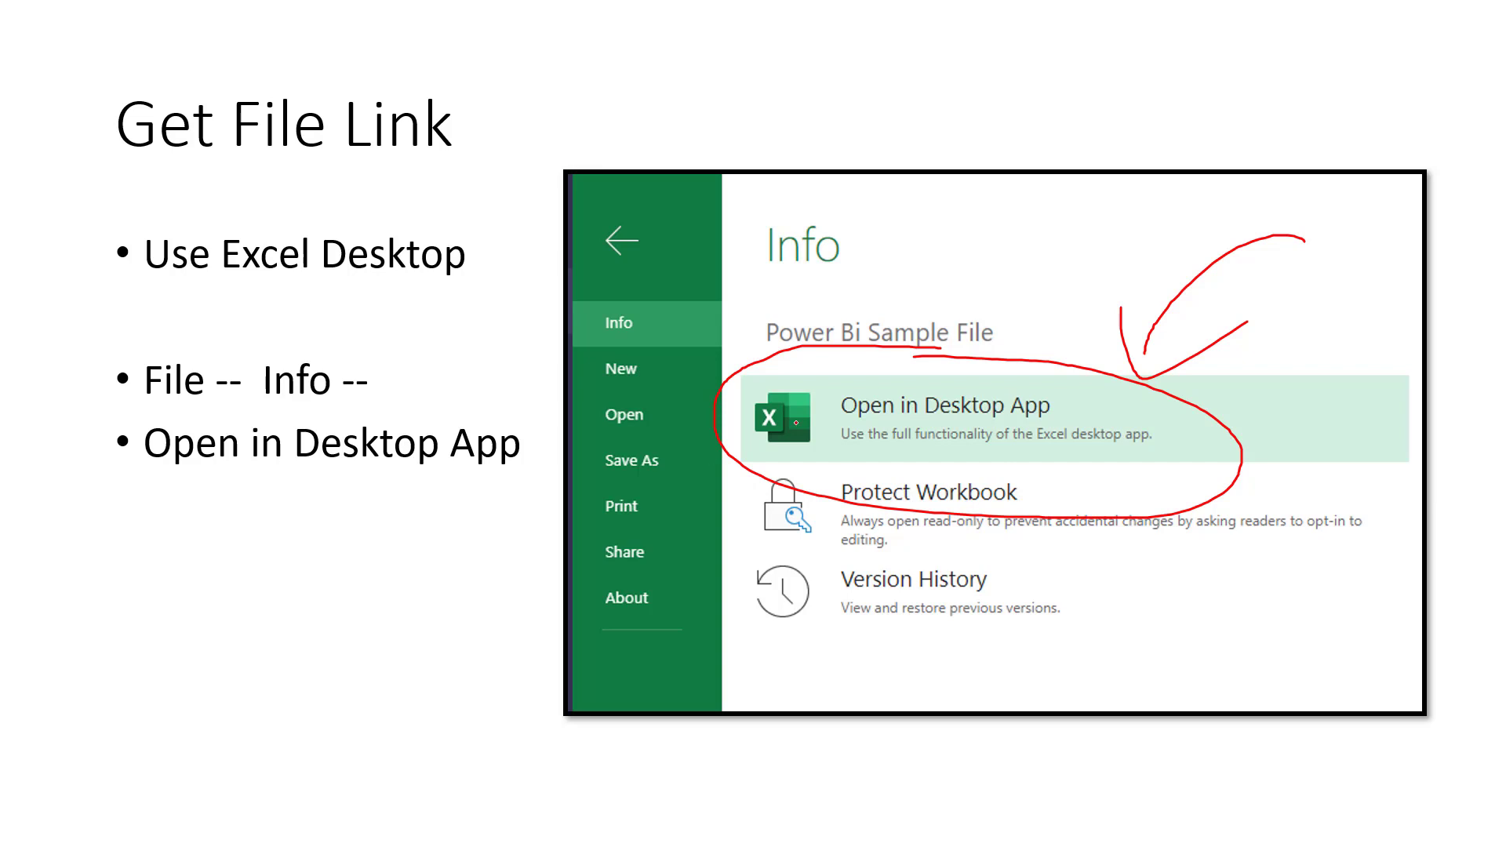
# Return to the Unable to Connect slide.
pyautogui.press('Right')
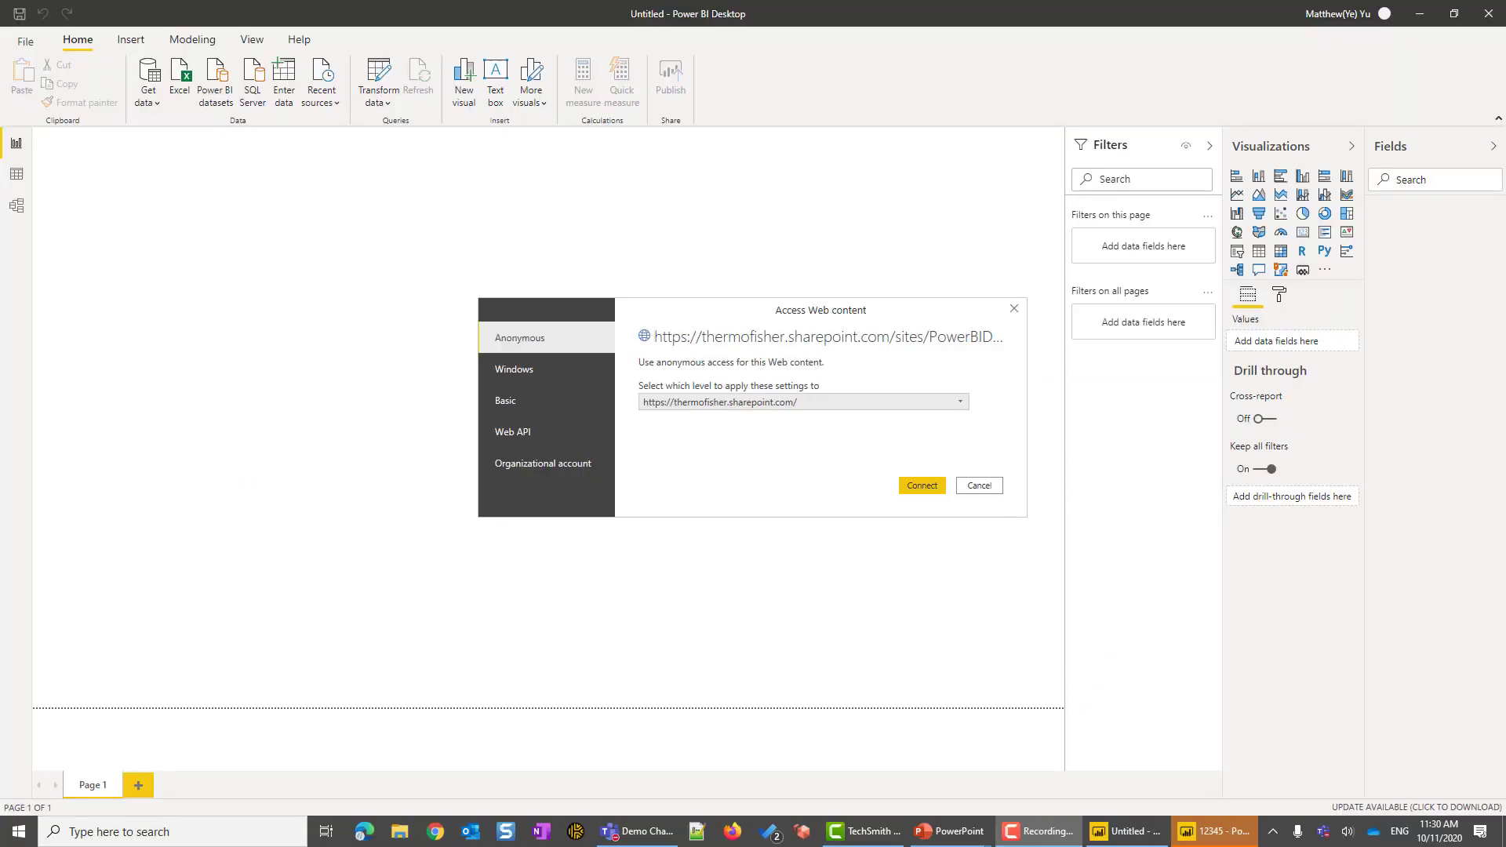
# Connect anonymously to the thermofisher SharePoint web address.
pyautogui.click(926, 488)
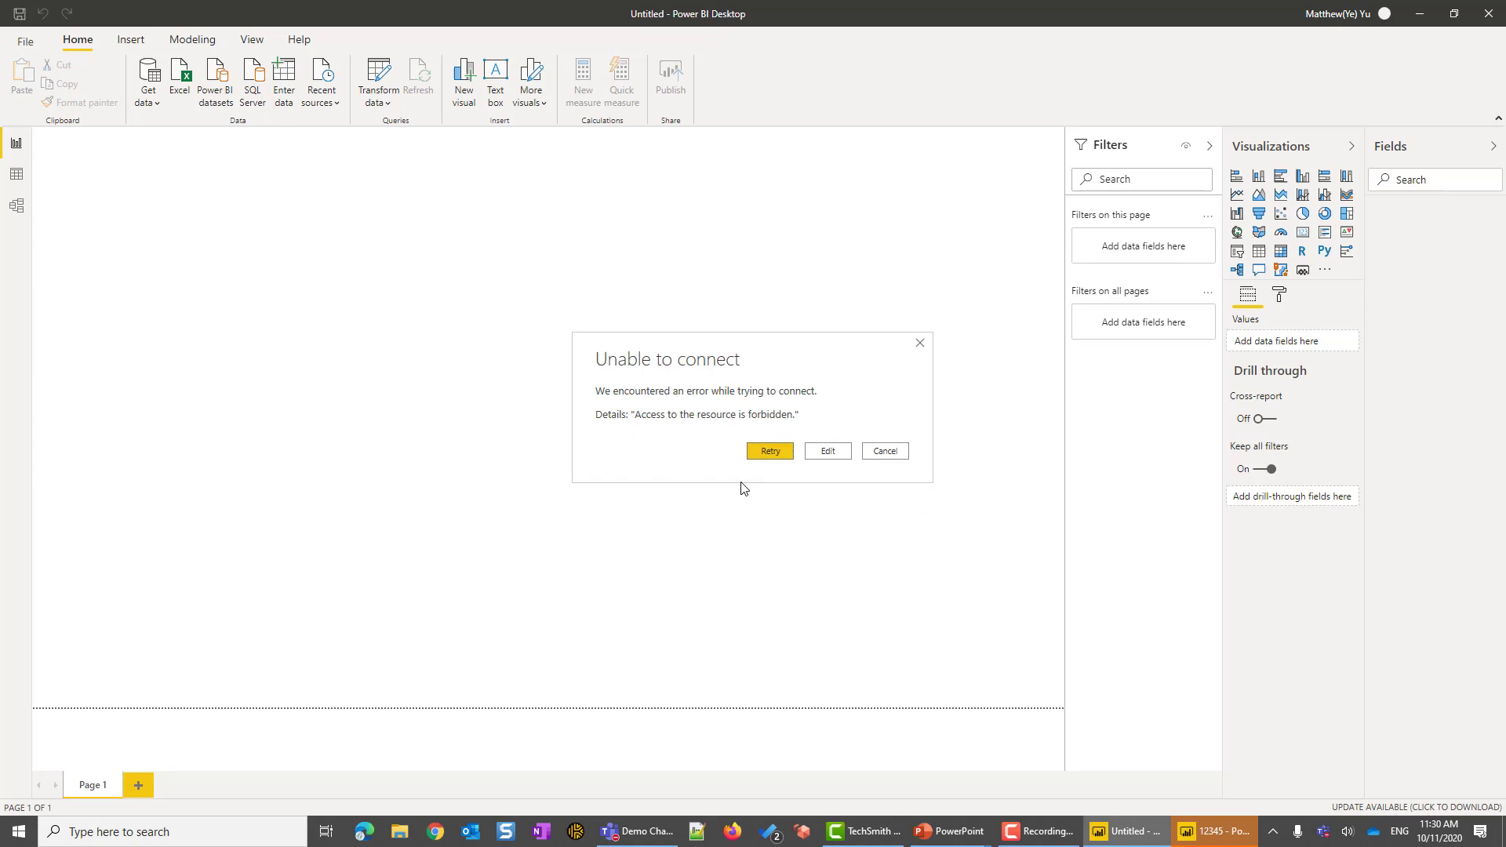
# Retry the forbidden SharePoint connection, then cancel when it fails again.
pyautogui.click(773, 452)
pyautogui.click(900, 453)
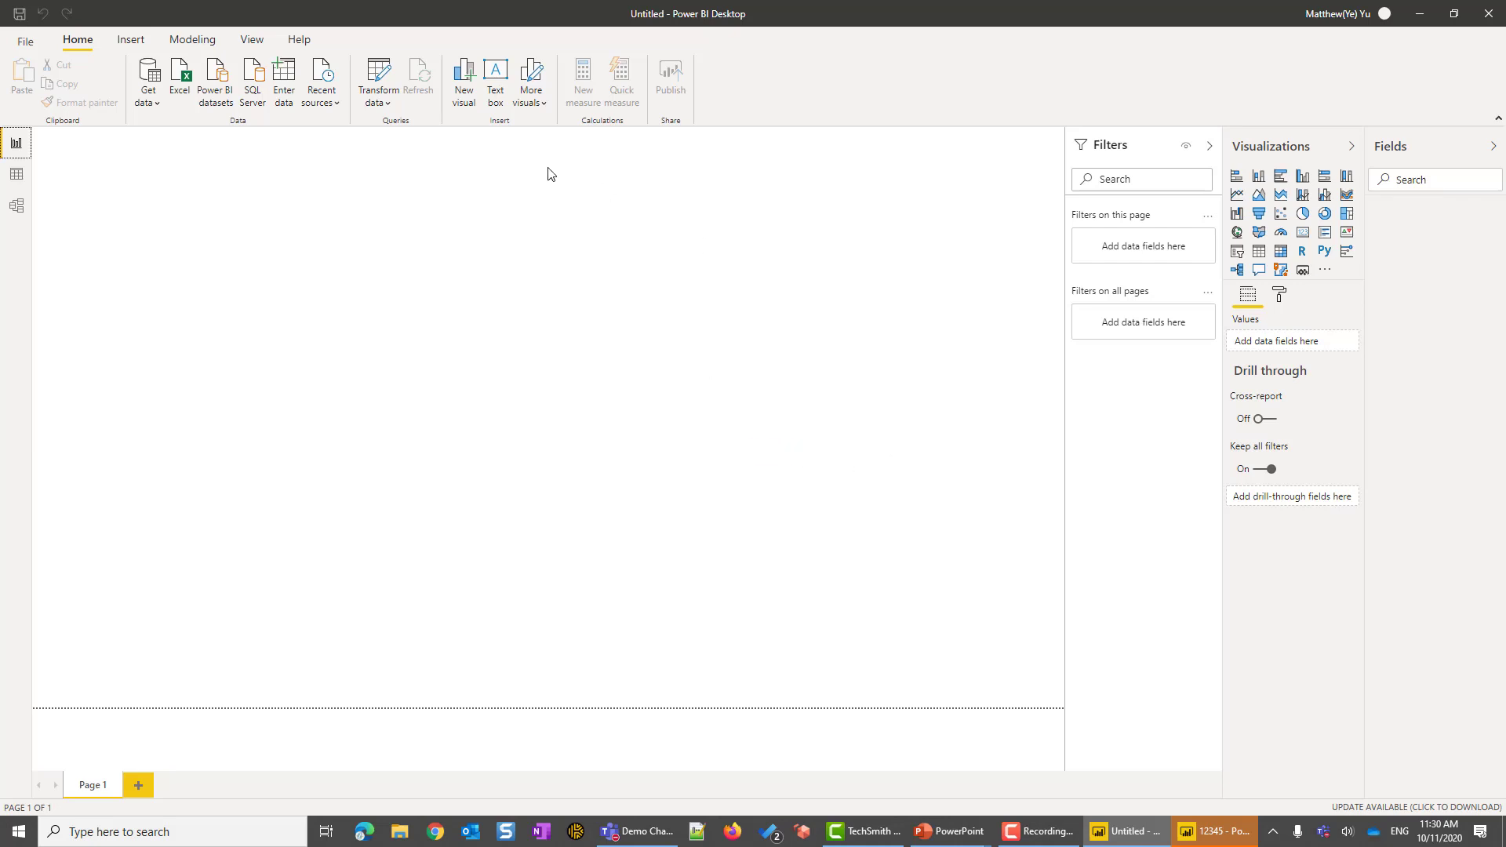
# In Data source settings, find the SharePoint source by searching 'share' and delete its saved permissions.
pyautogui.click(382, 106)
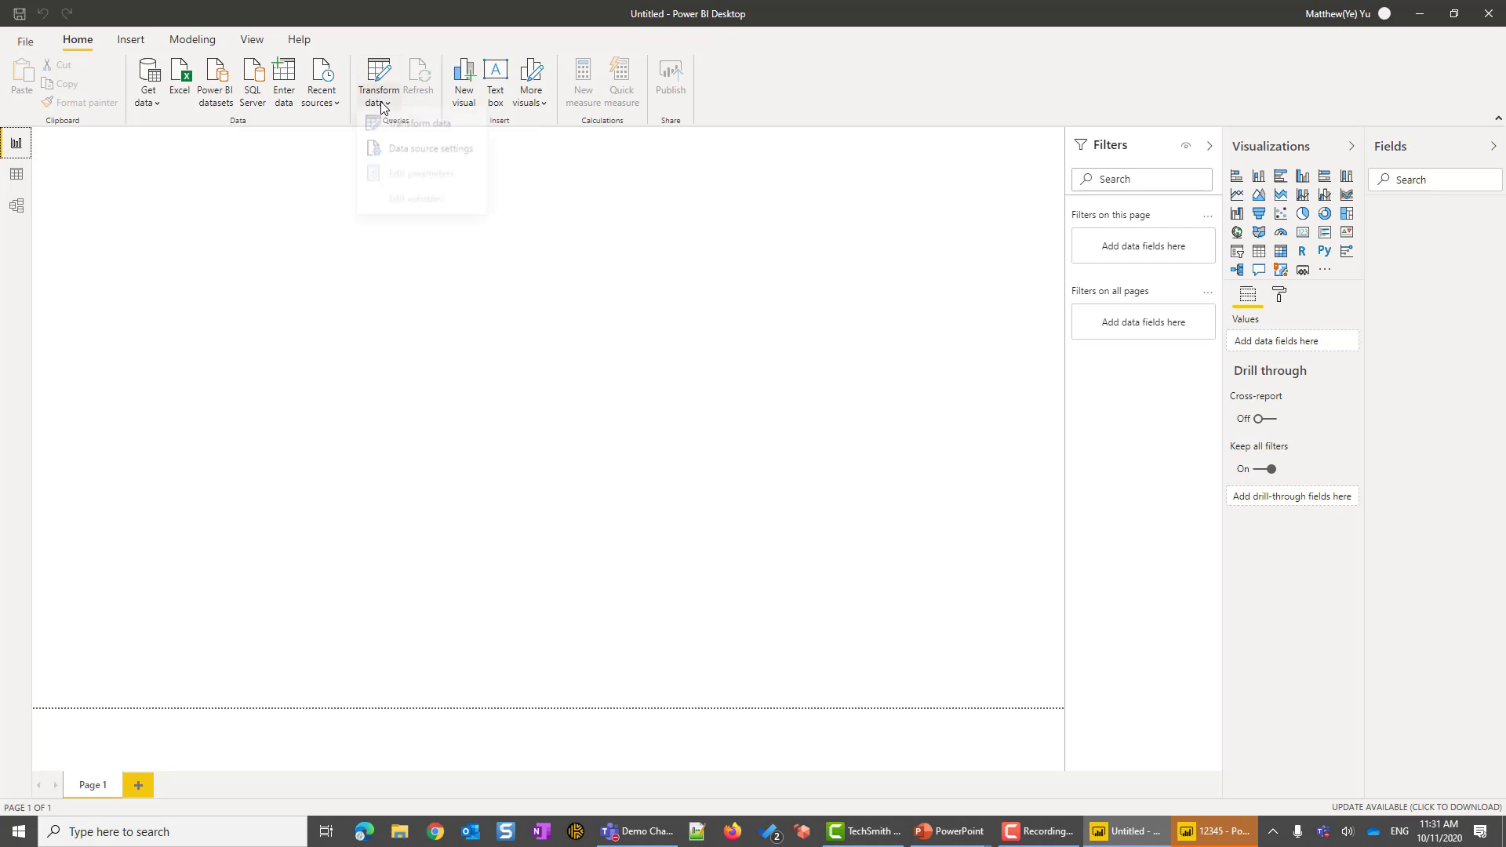
pyautogui.click(387, 163)
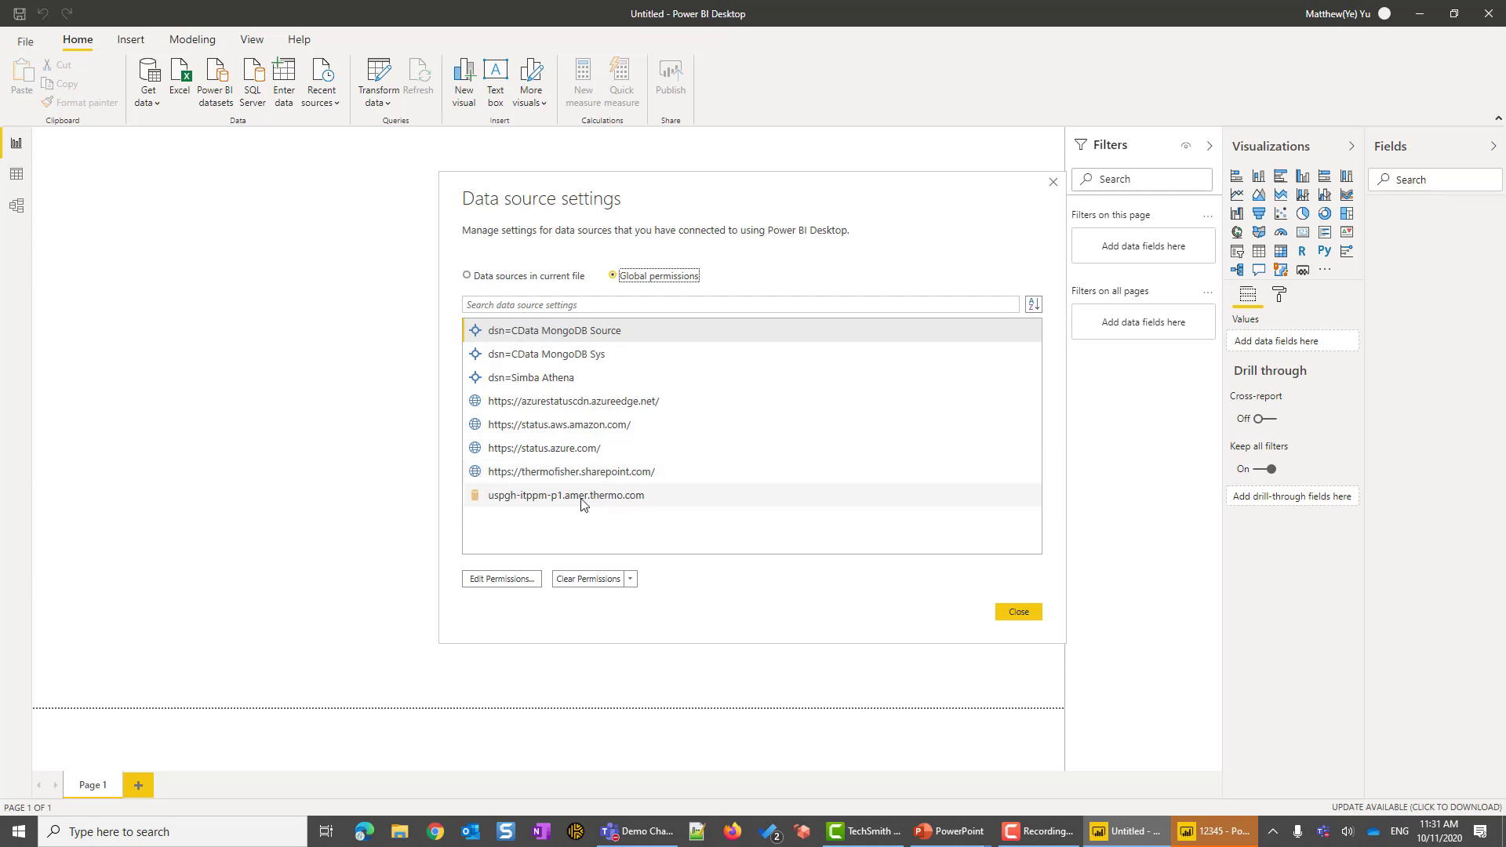
pyautogui.click(746, 480)
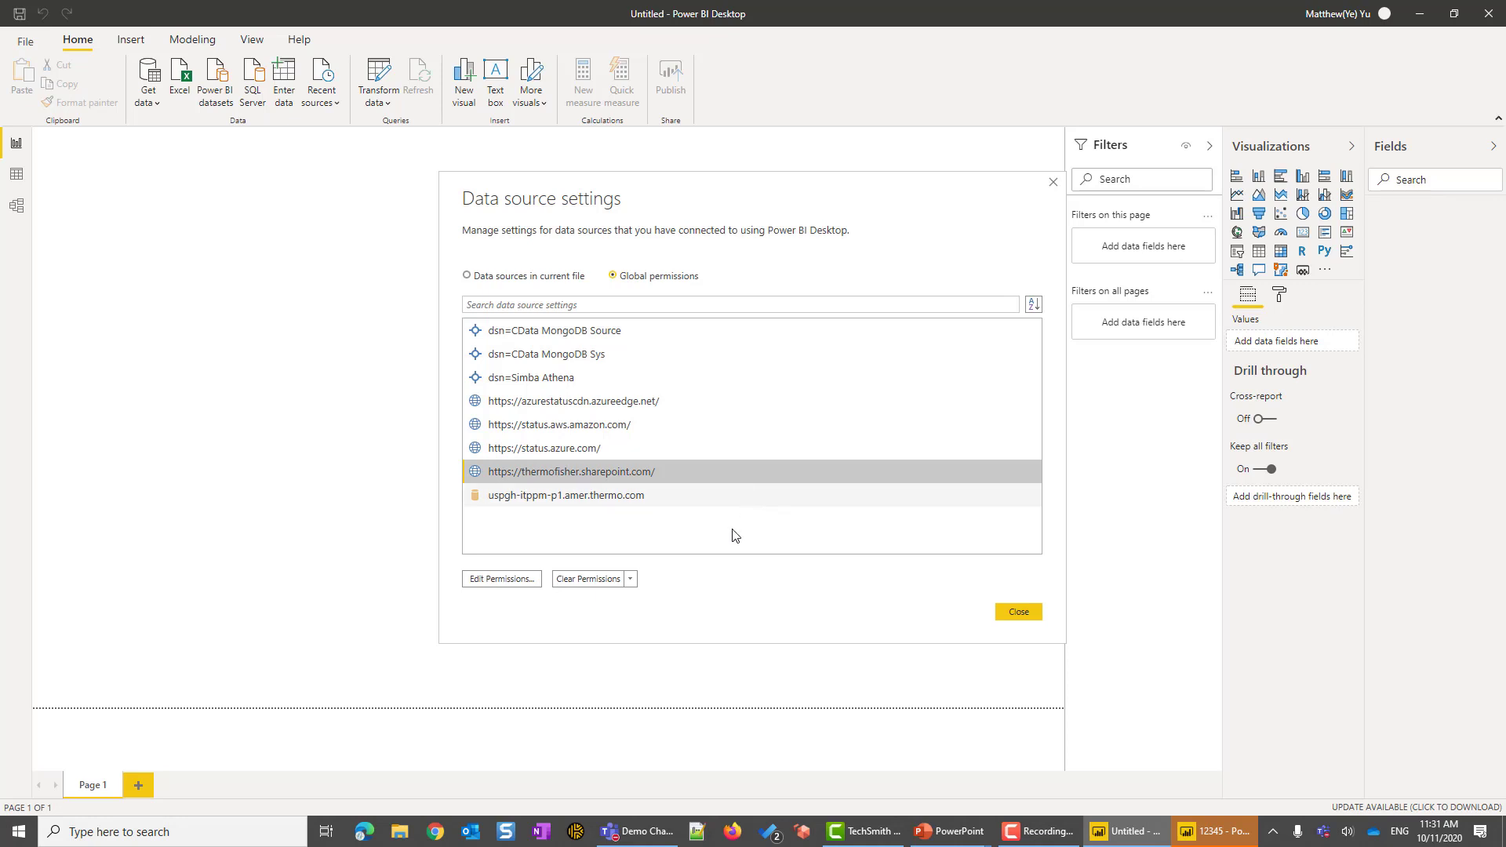
pyautogui.click(599, 306)
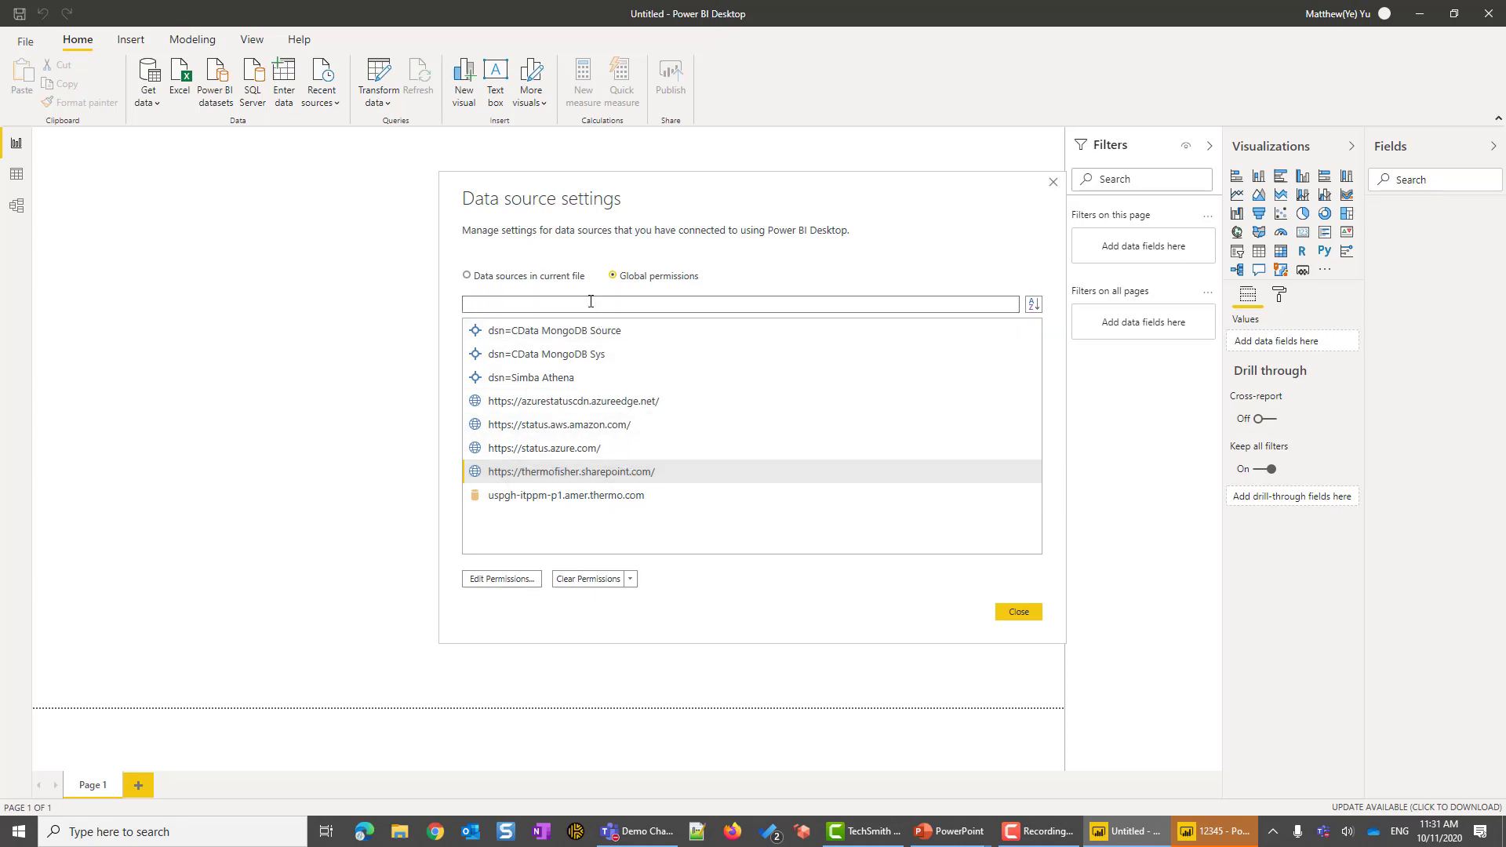
pyautogui.write('sharep')
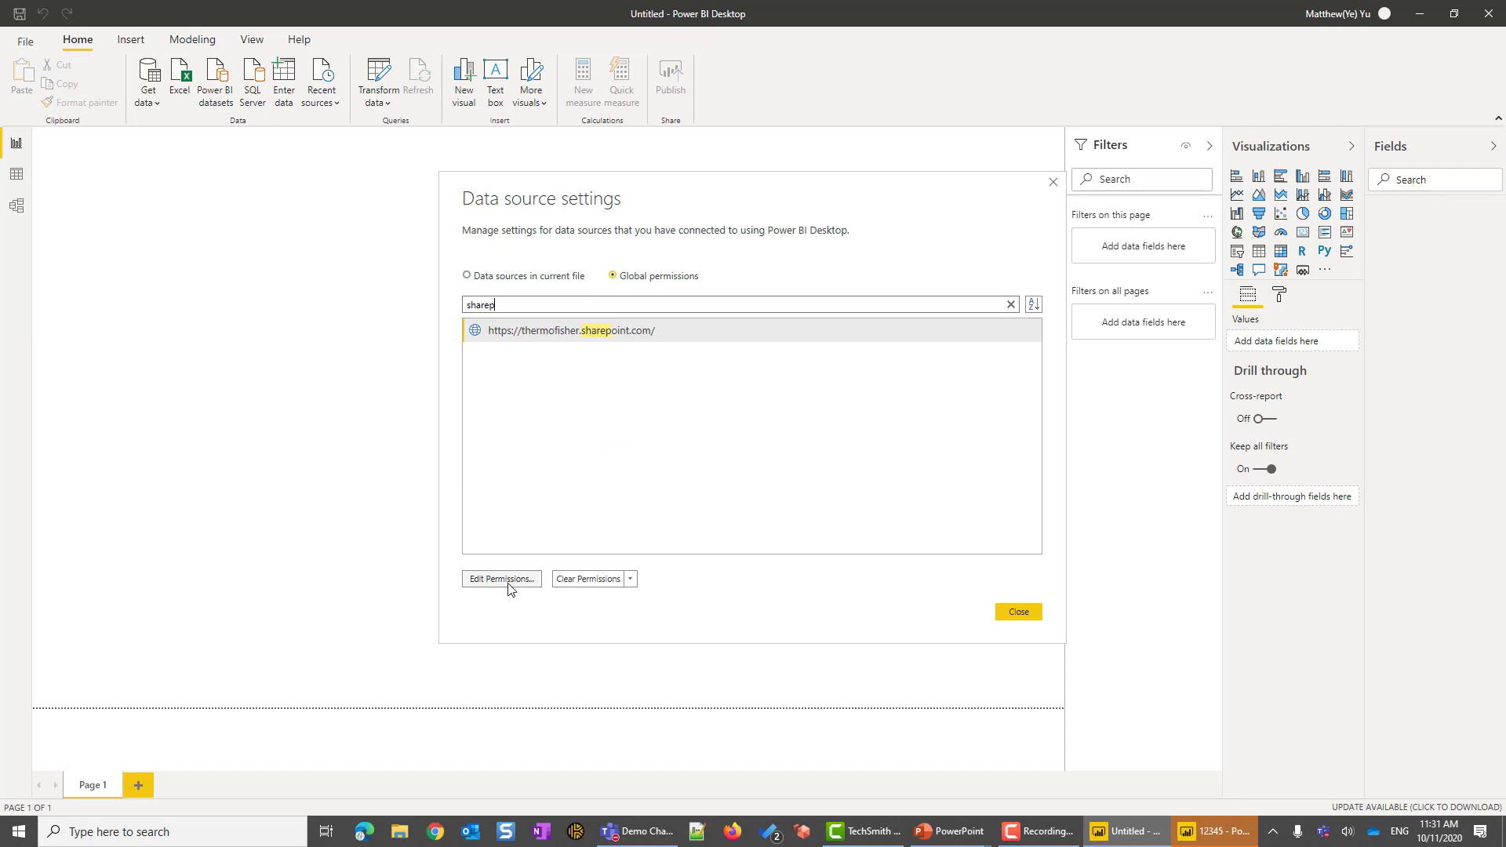
pyautogui.click(594, 589)
pyautogui.click(593, 589)
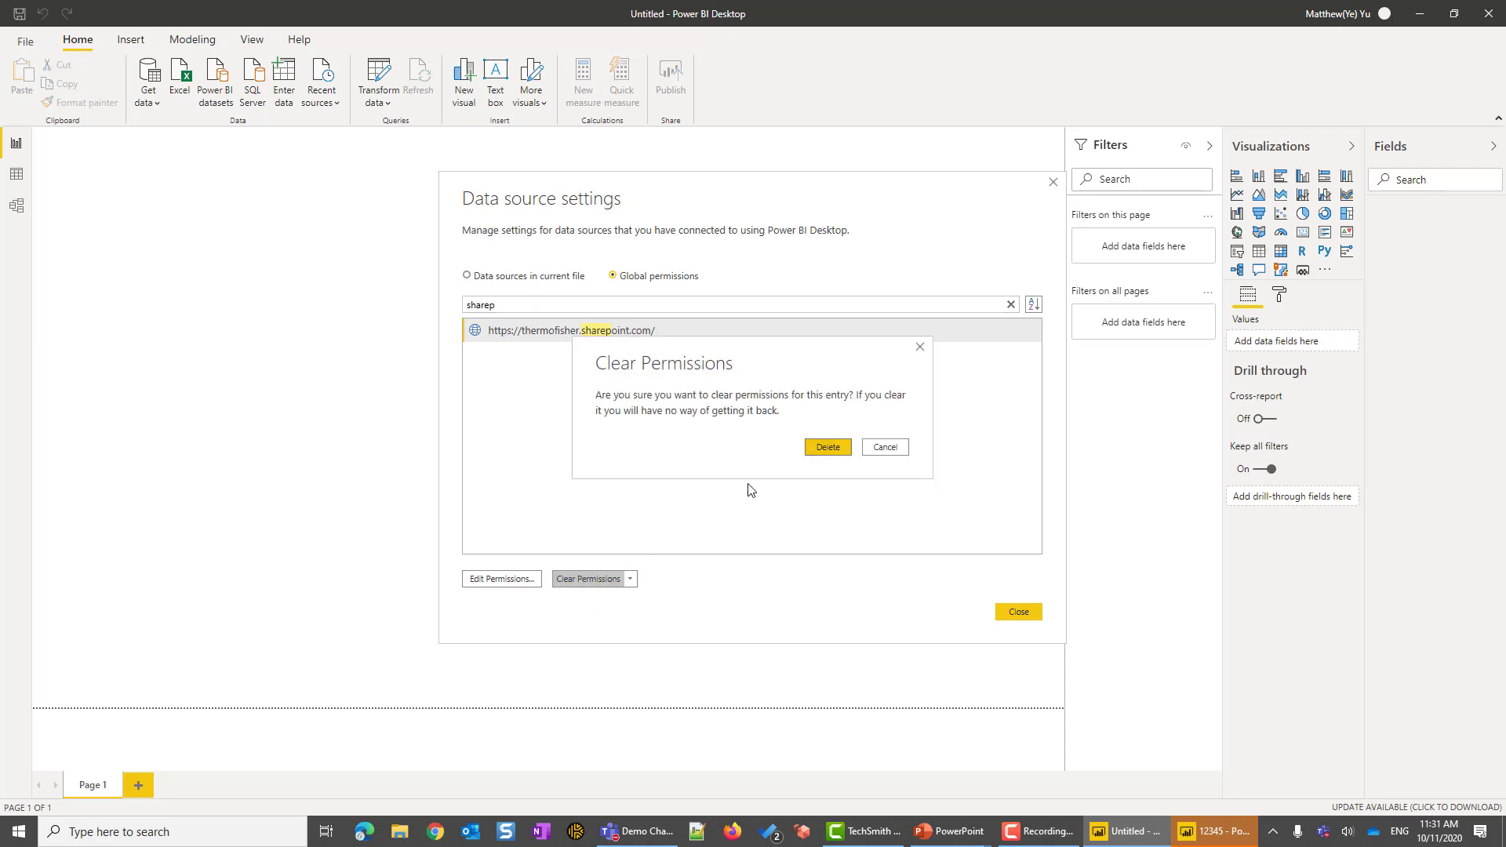
pyautogui.click(828, 447)
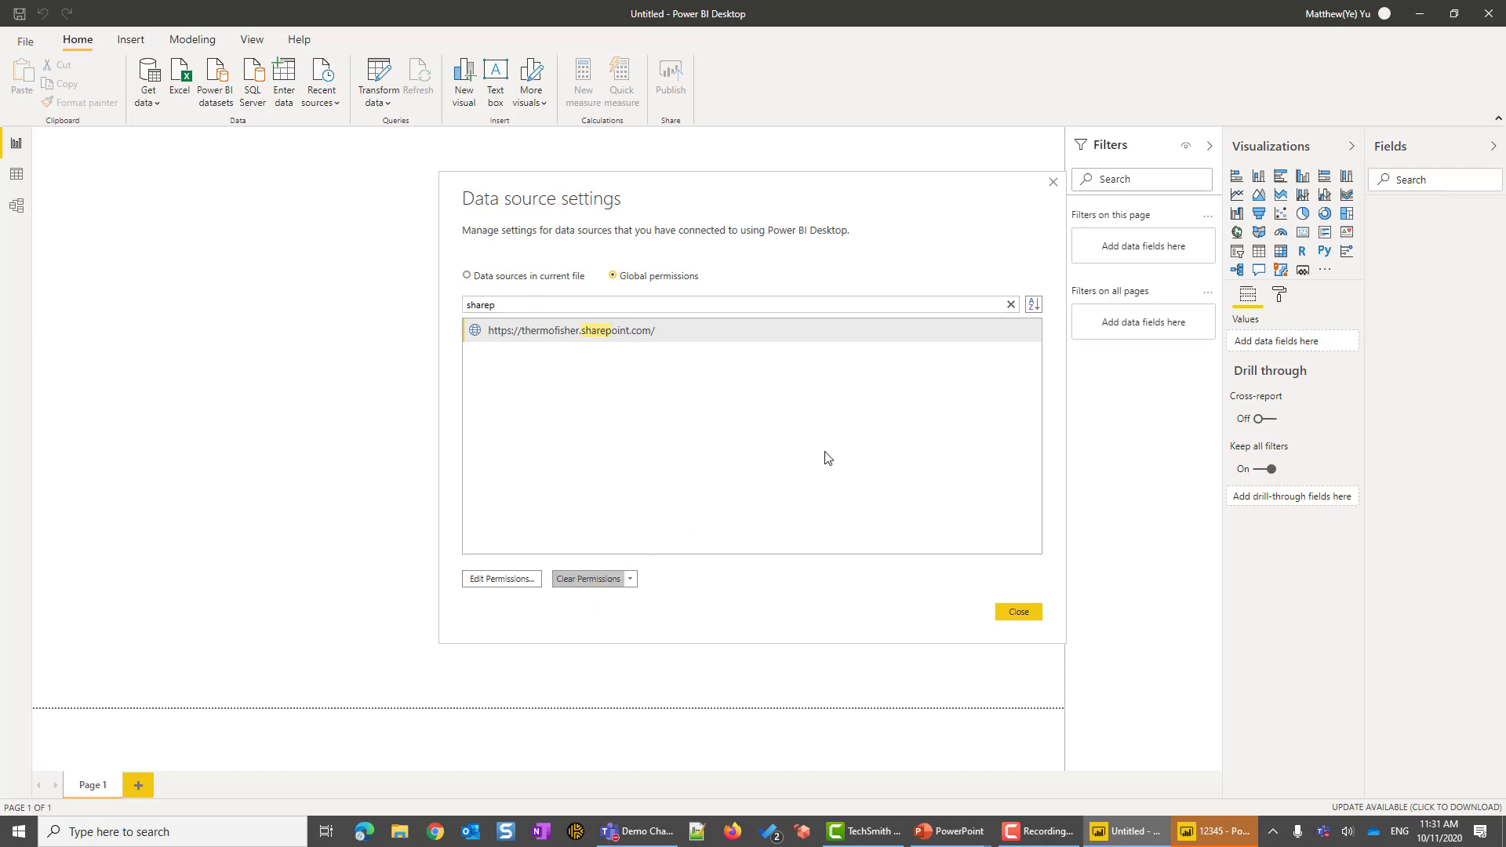
pyautogui.click(1032, 618)
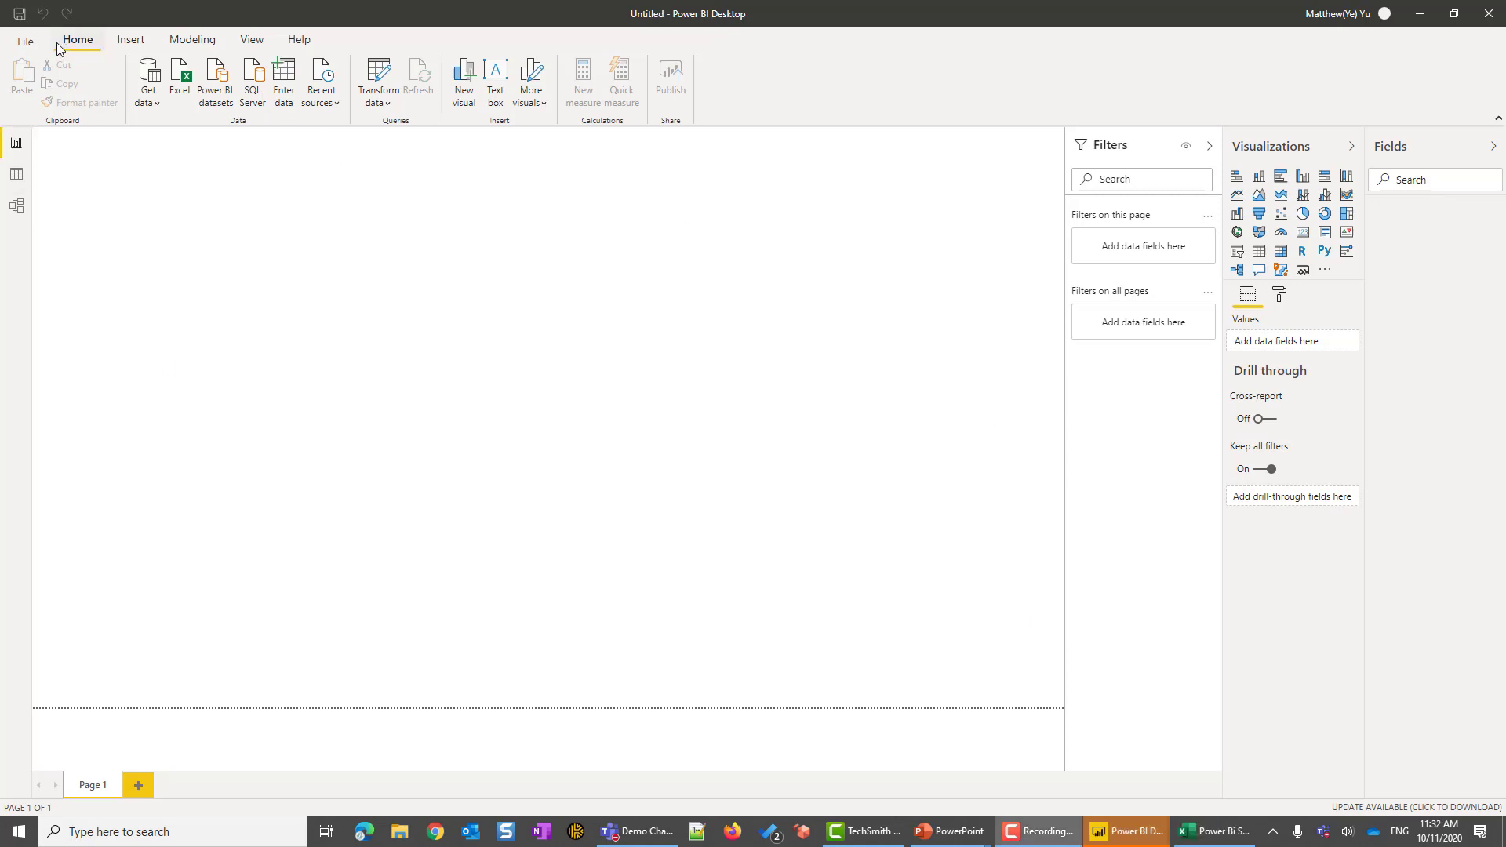
# Start a Web connection using the pasted SharePoint file URL with ?web=1 removed.
pyautogui.click(153, 100)
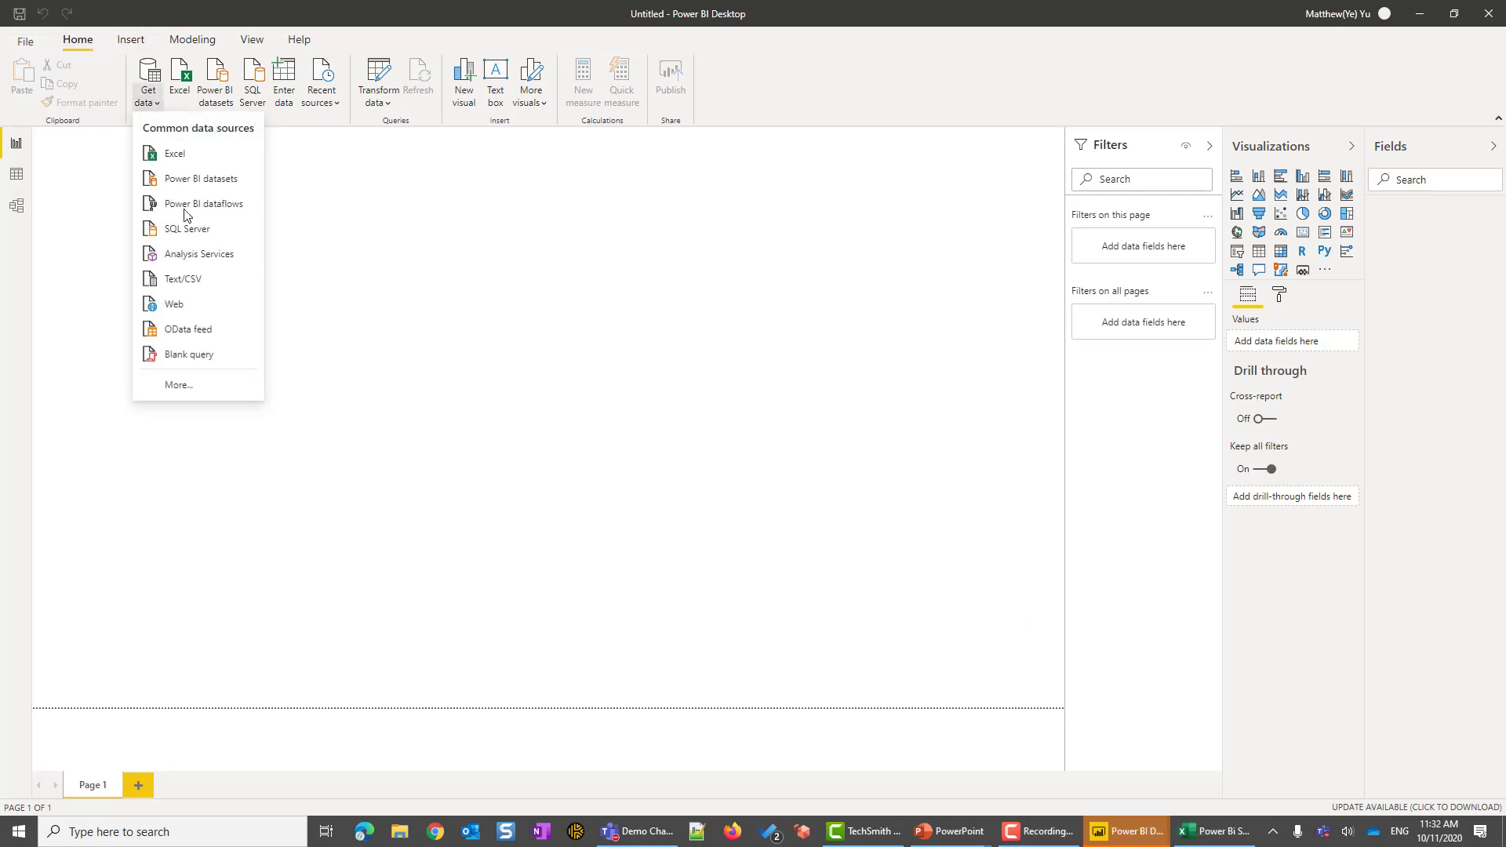
pyautogui.click(176, 304)
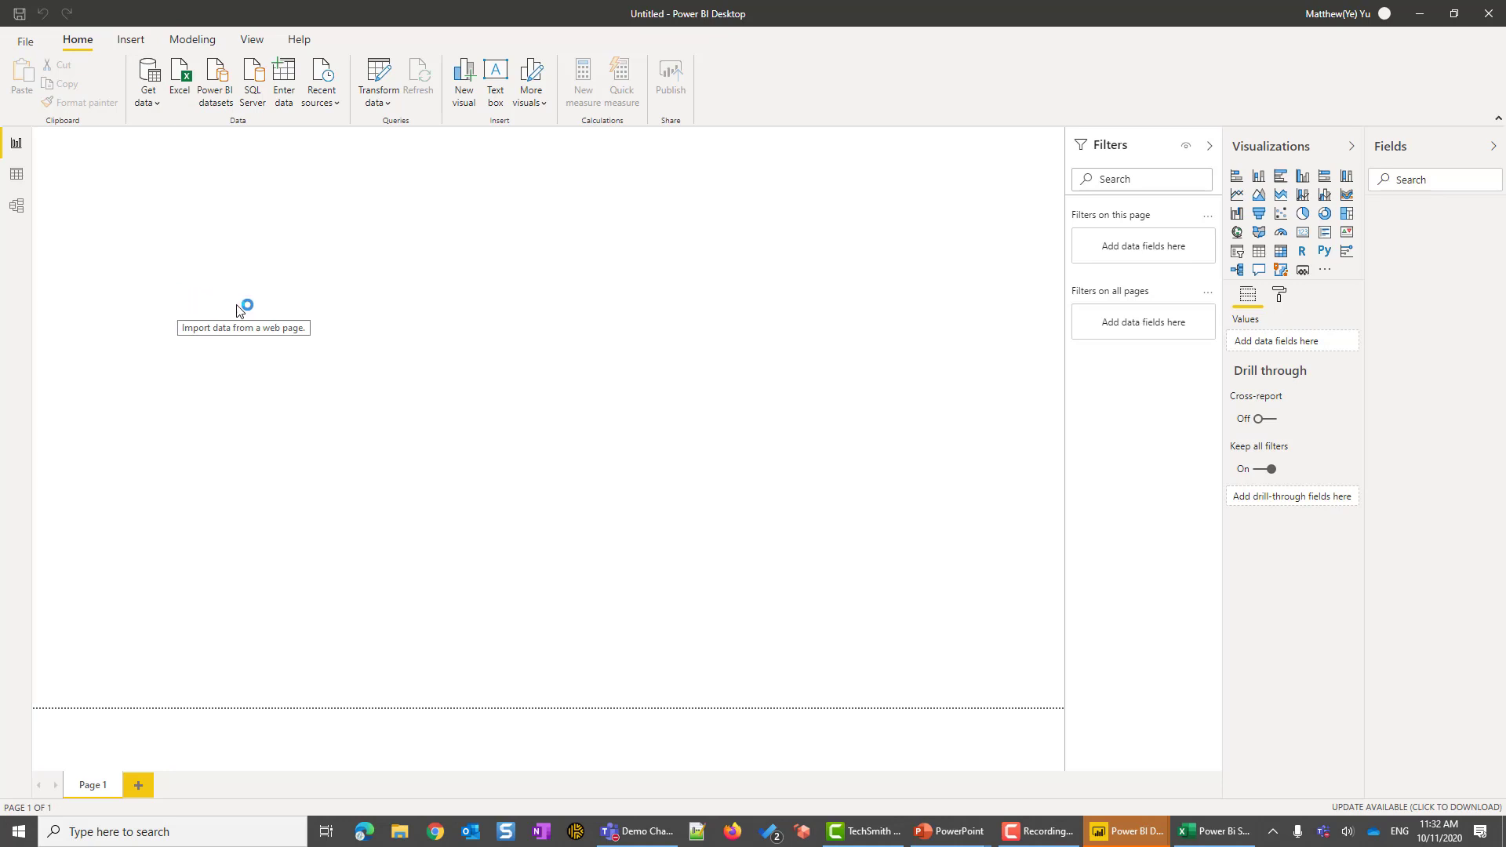
pyautogui.hotkey('ctrl', 'v')
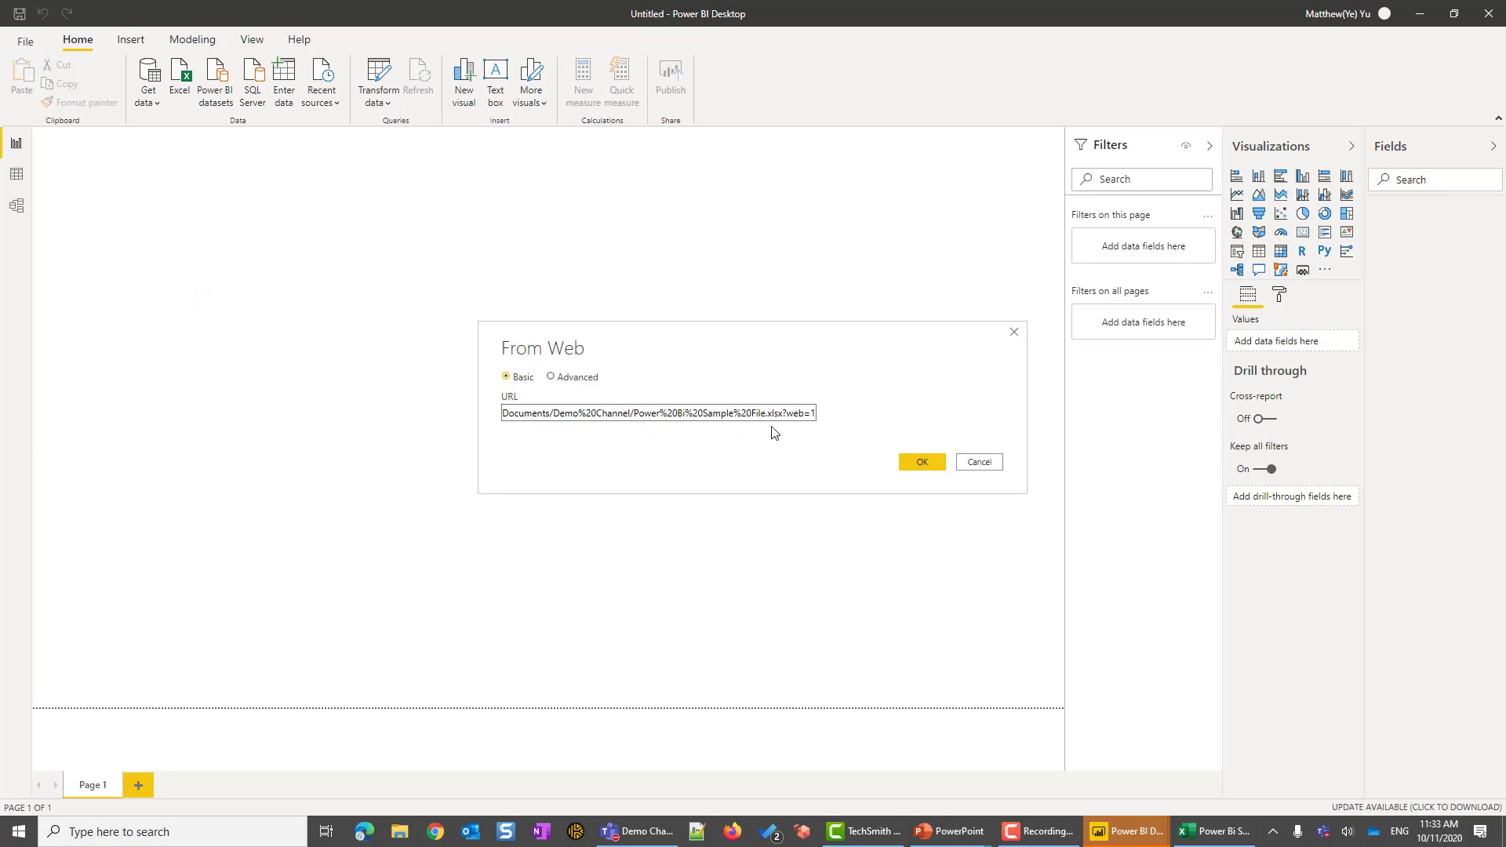
pyautogui.press('BackSpace')
pyautogui.press('BackSpace')
pyautogui.press('BackSpace')
pyautogui.press('BackSpace')
pyautogui.press('BackSpace')
pyautogui.press('BackSpace')
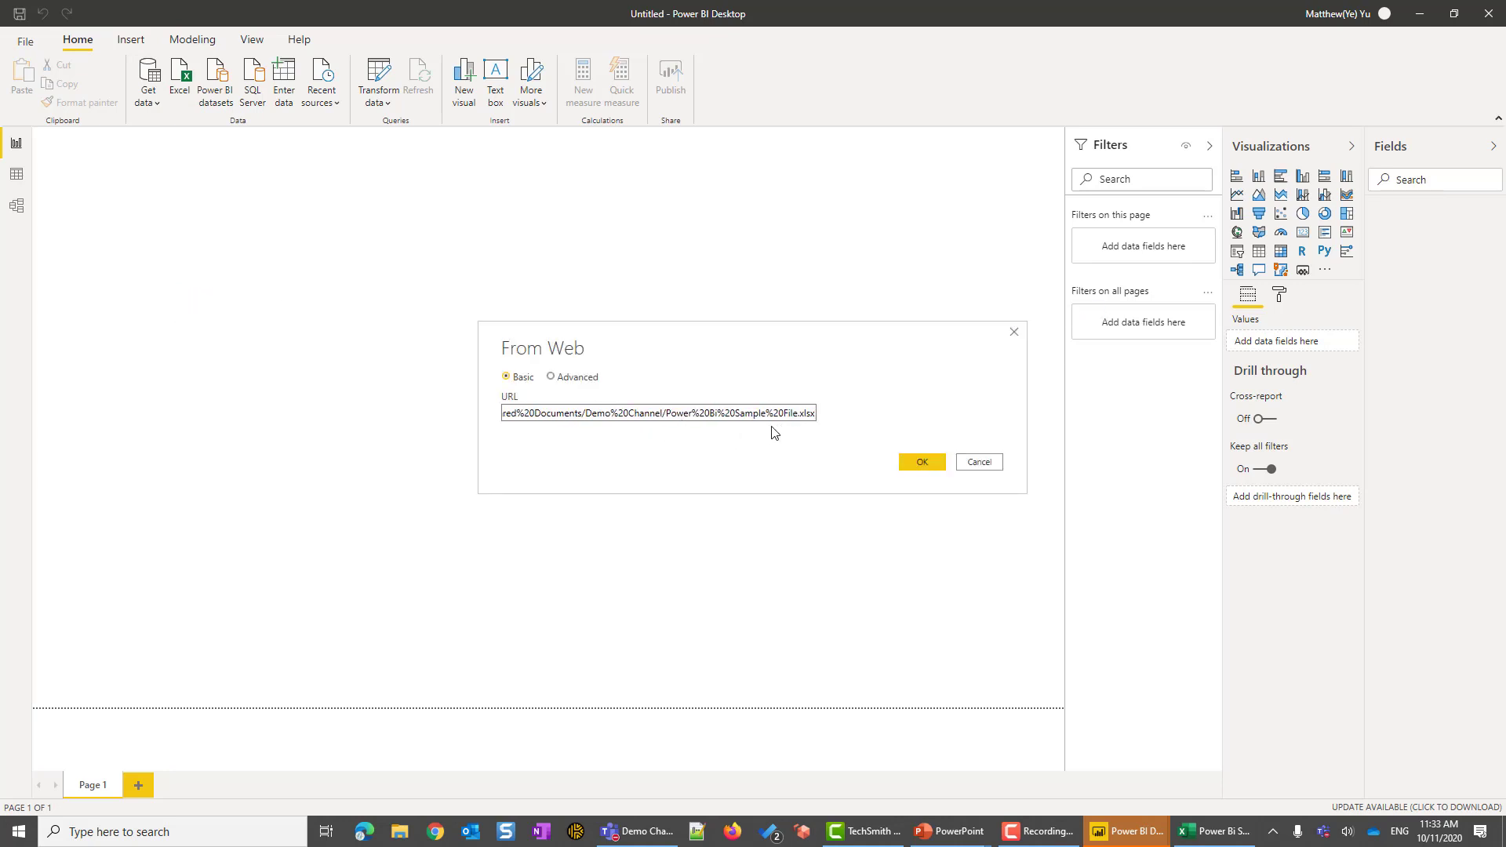
pyautogui.click(930, 461)
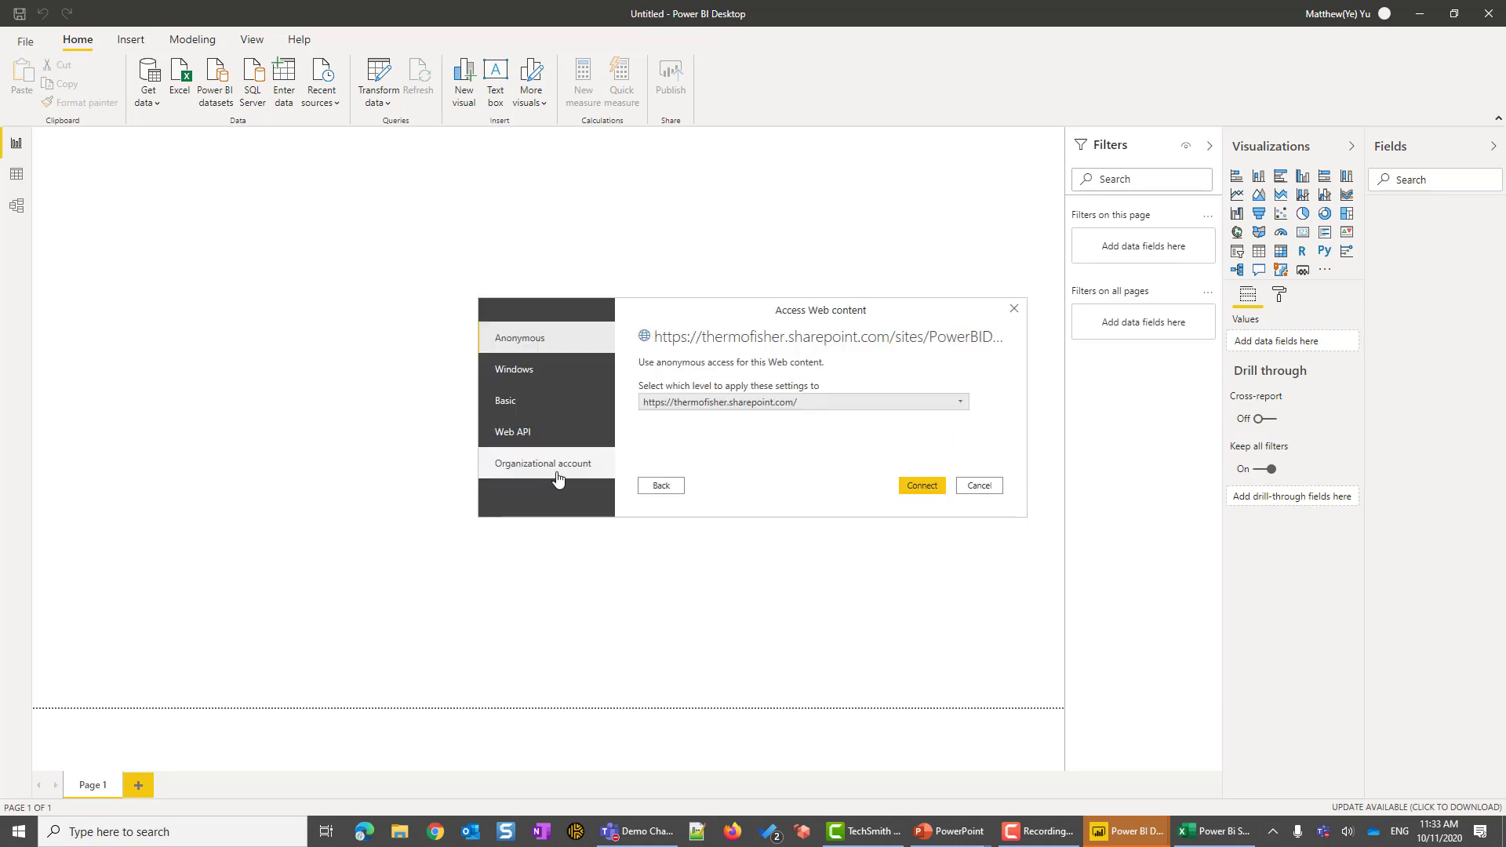
# Sign in with the organizational work account and connect to the SharePoint workbook.
pyautogui.click(558, 479)
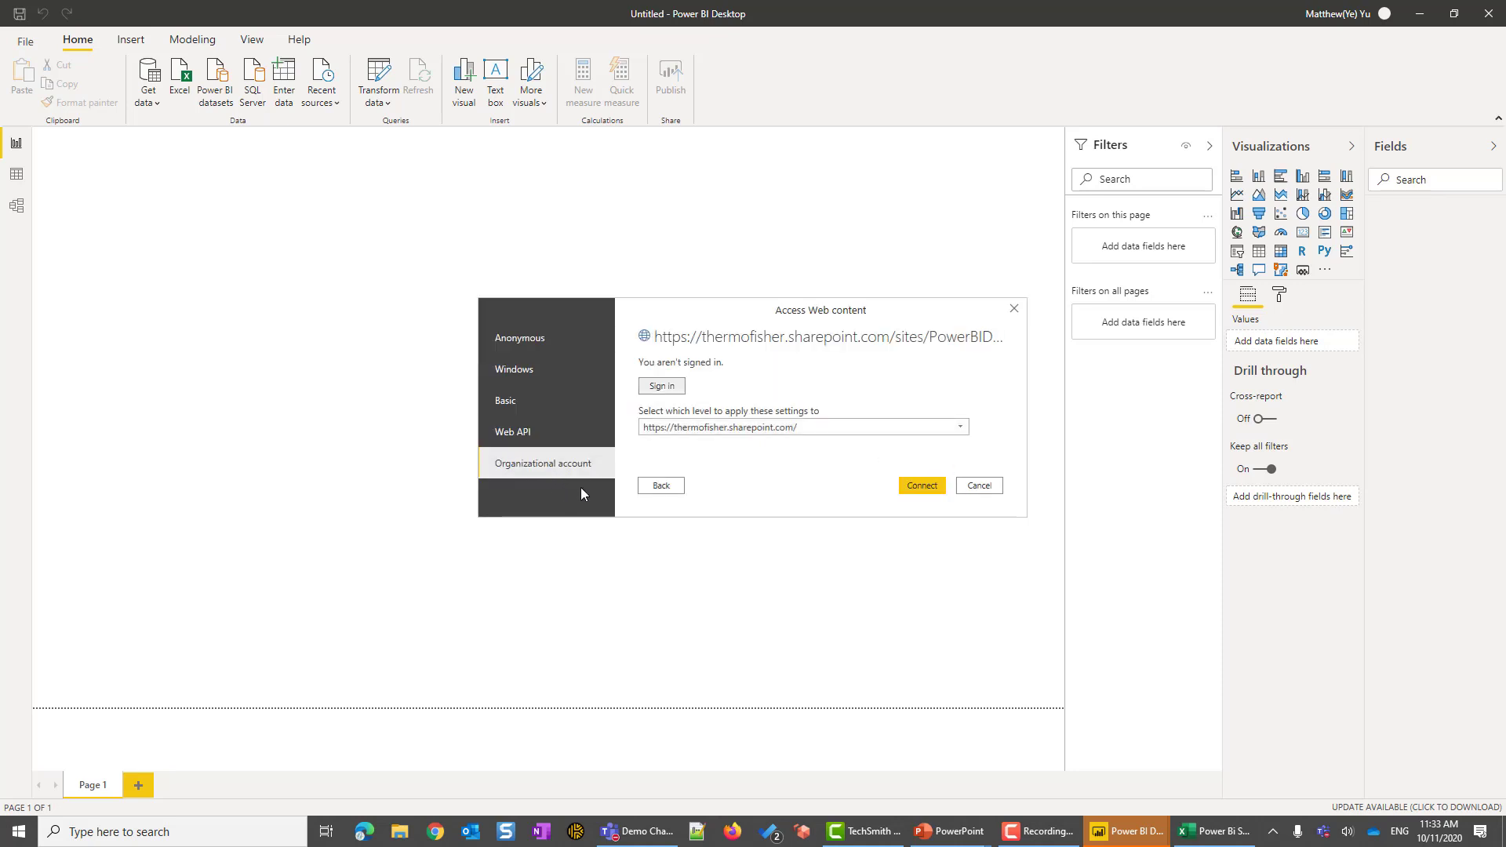
pyautogui.click(664, 388)
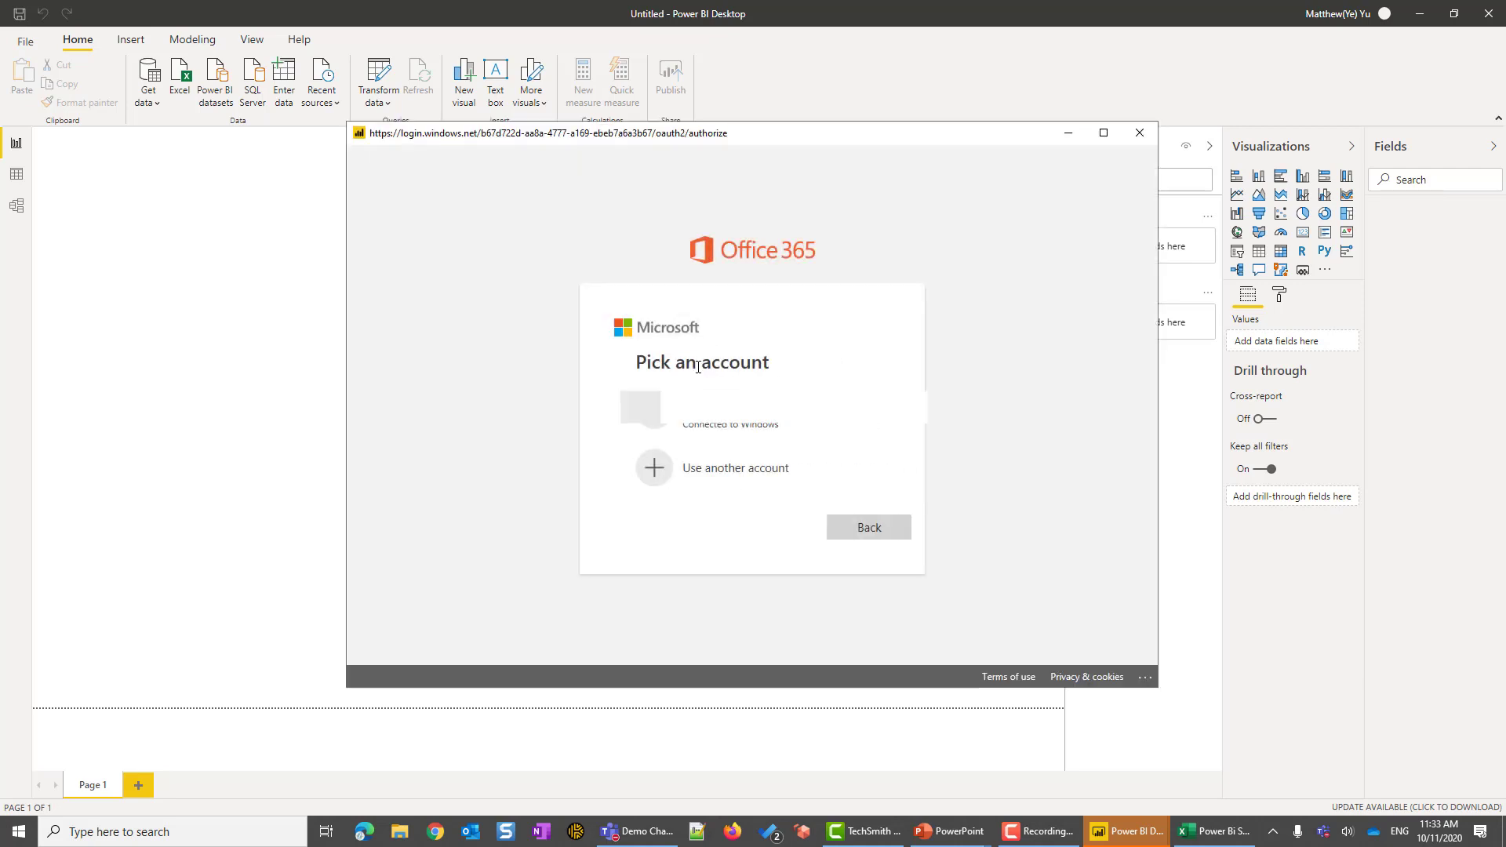
pyautogui.click(813, 434)
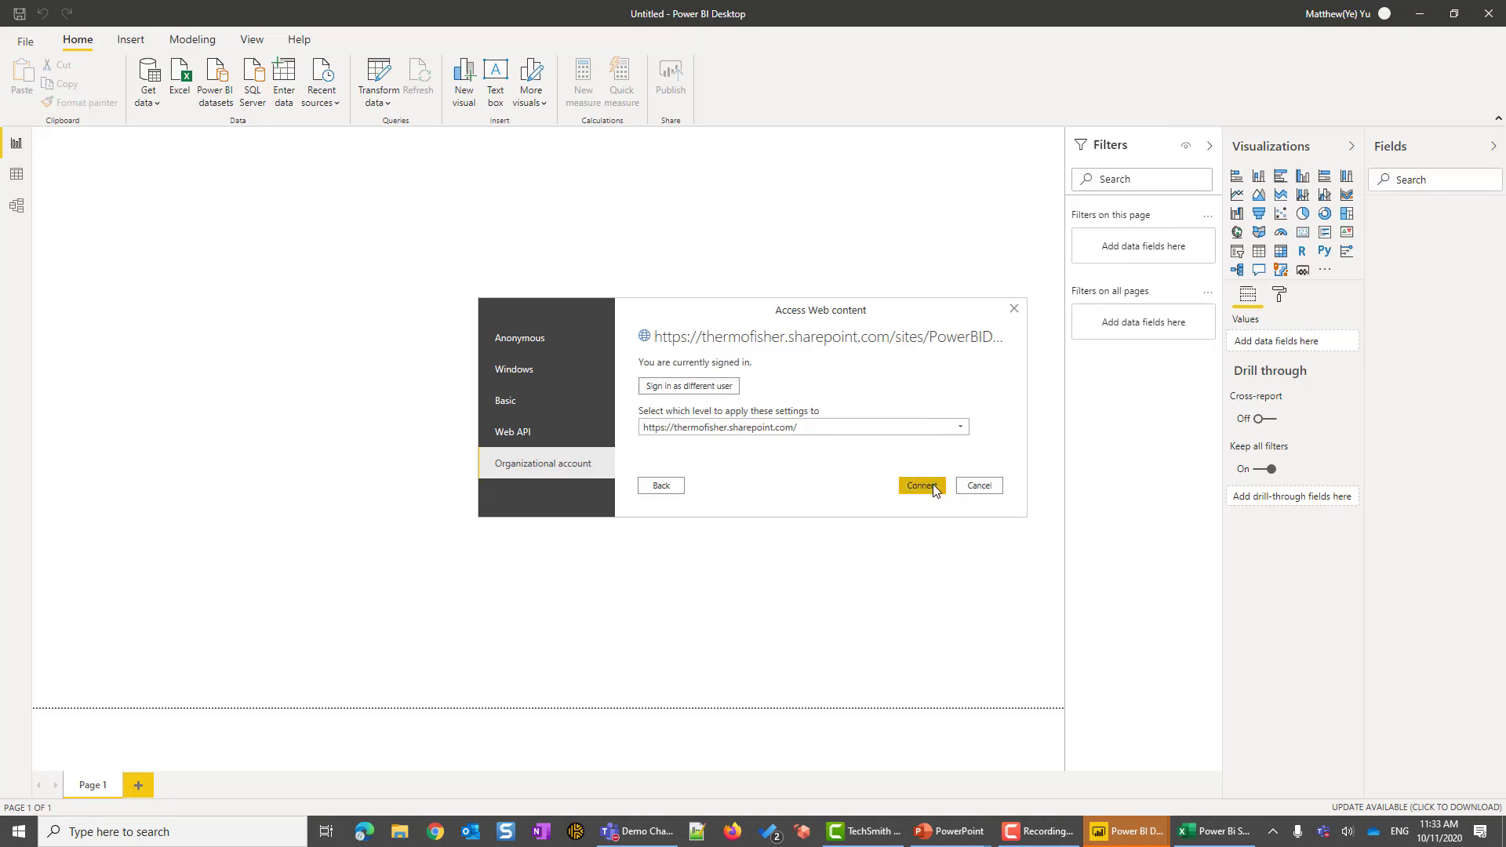
pyautogui.click(922, 486)
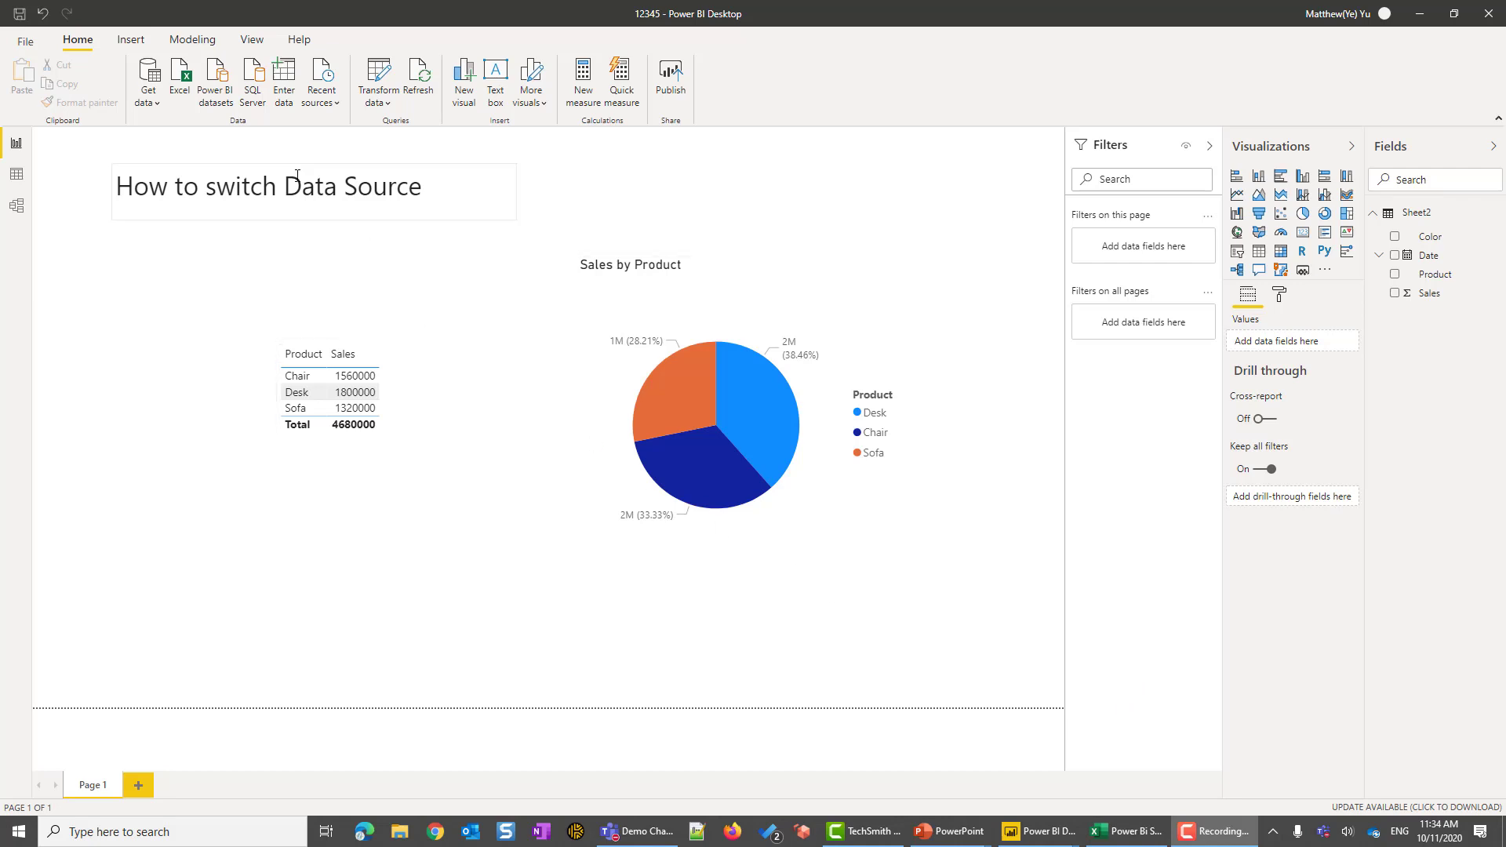
# Replace Sheet2's Source URL with the SharePoint file address minus ?web=1, then preview the Changed Type step.
pyautogui.click(385, 82)
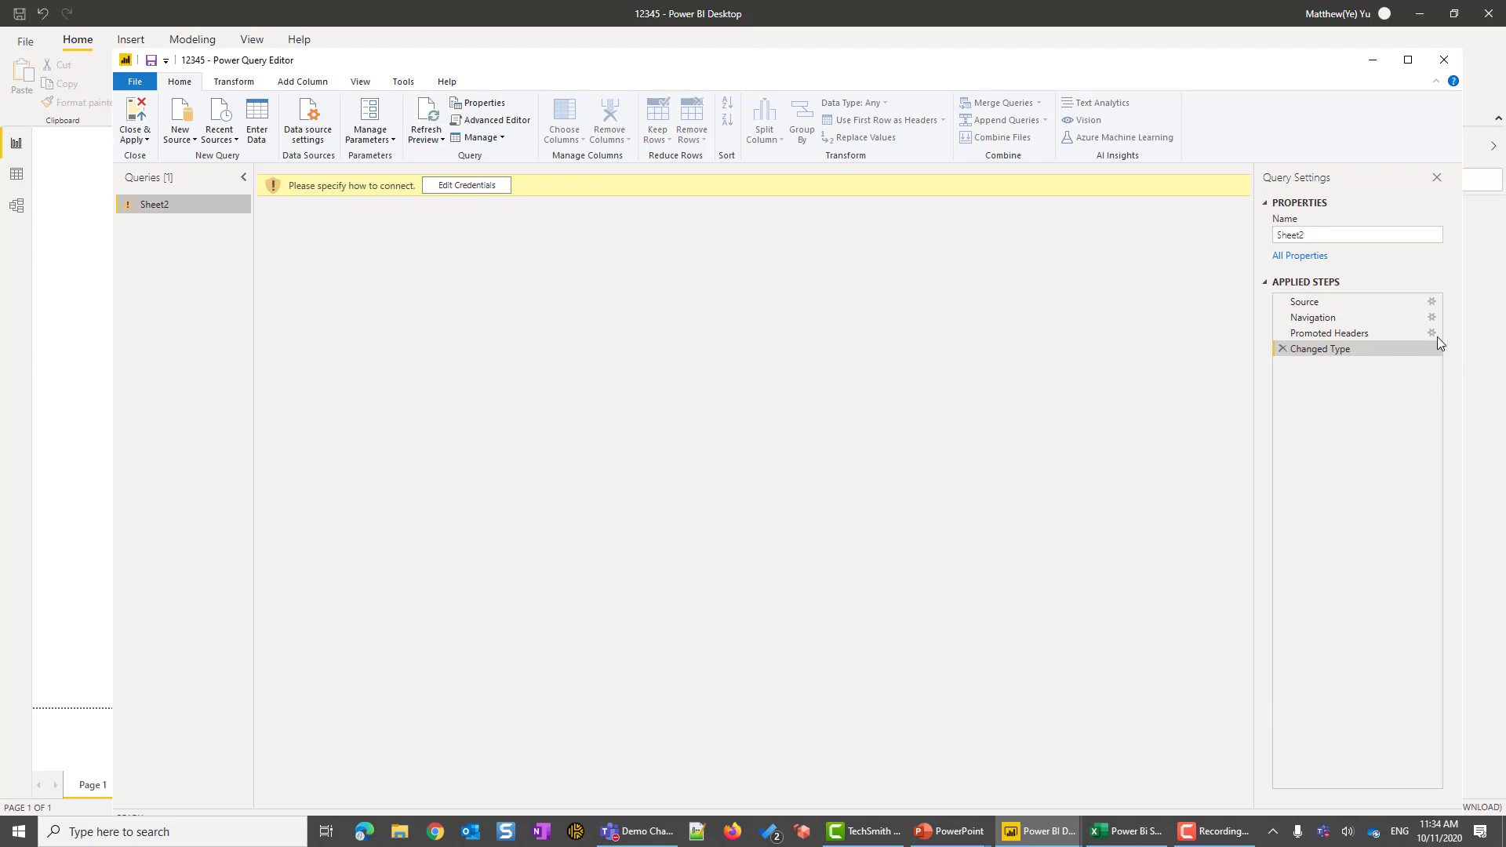
pyautogui.click(1375, 303)
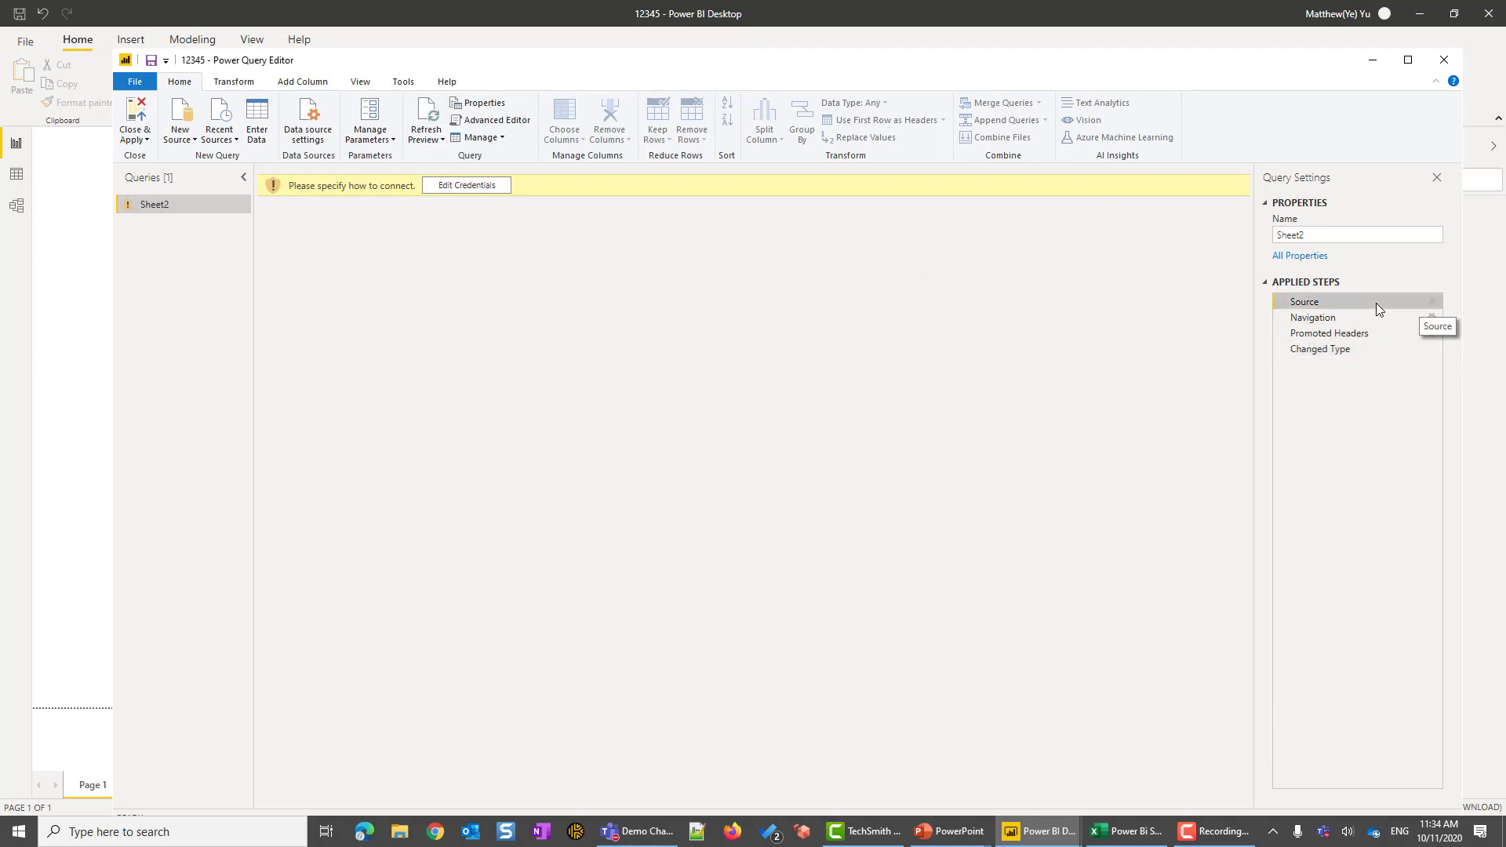
pyautogui.click(1433, 304)
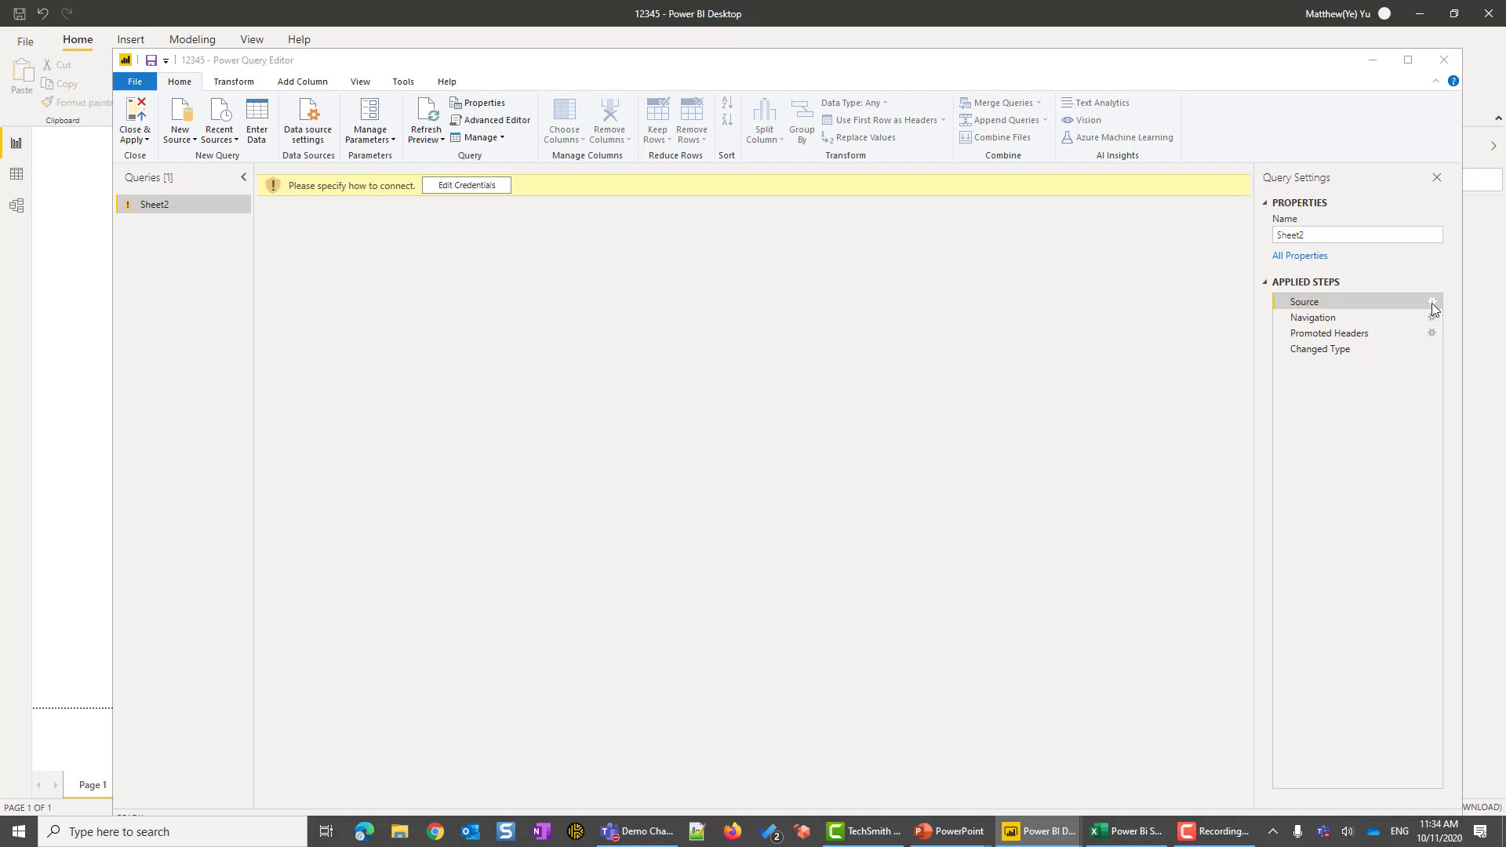
pyautogui.moveTo(505, 398); pyautogui.dragTo(807, 402)
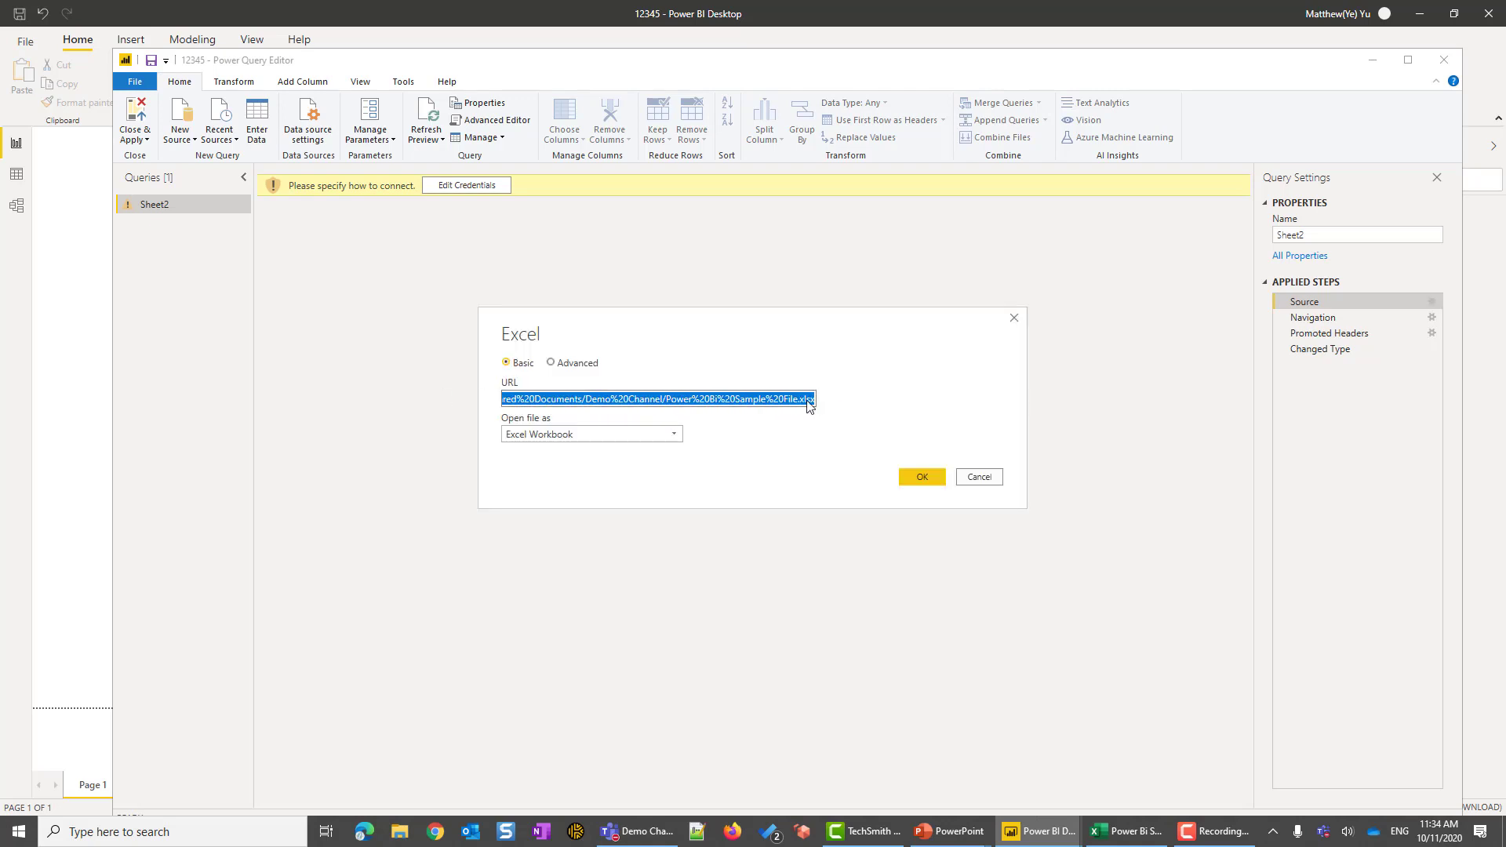
pyautogui.rightClick(746, 397)
pyautogui.click(678, 466)
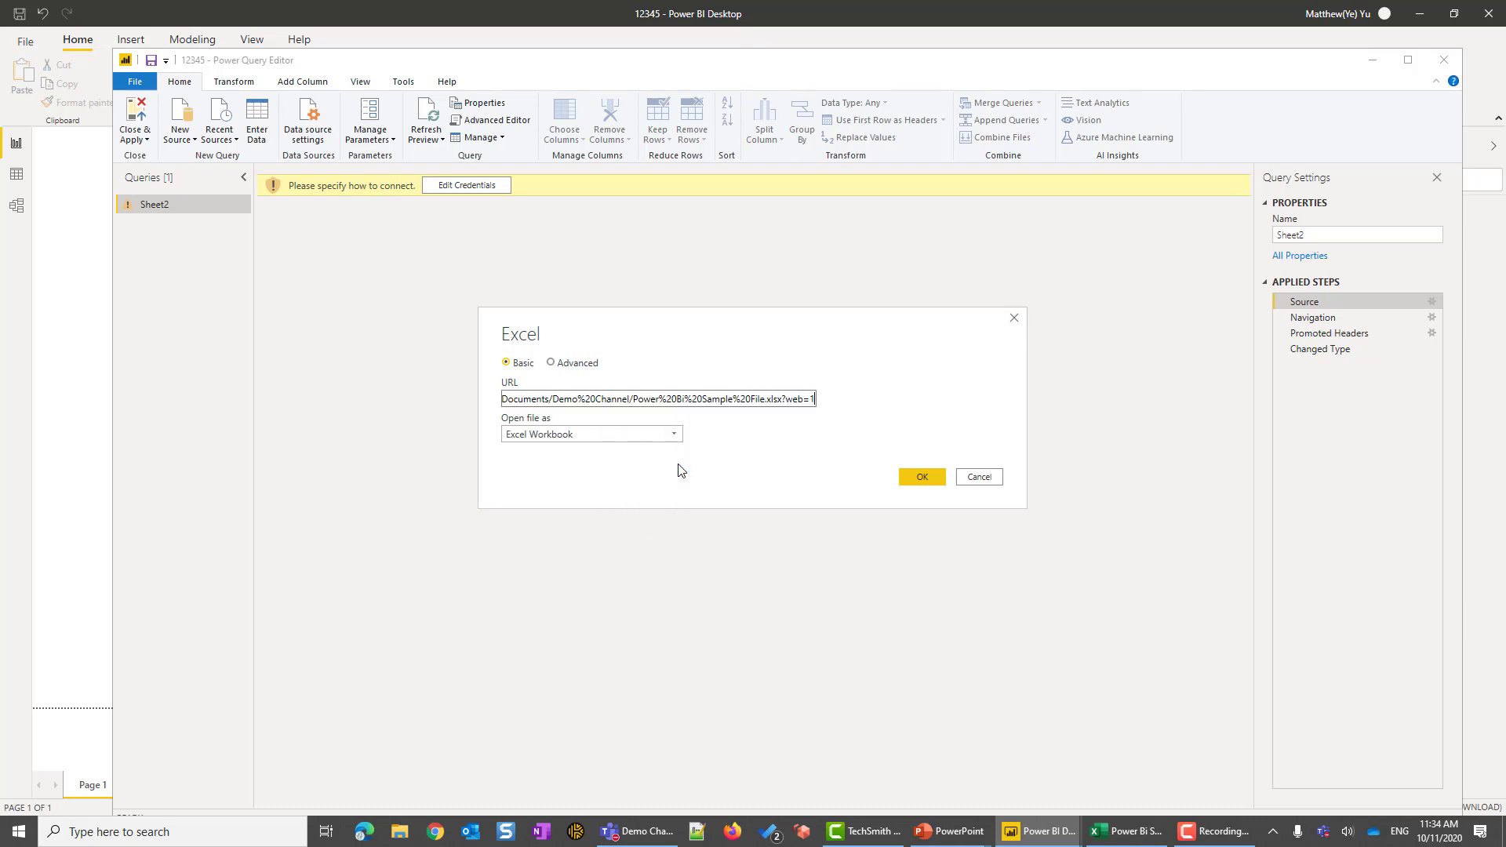
pyautogui.press('BackSpace')
pyautogui.press('BackSpace')
pyautogui.press('BackSpace')
pyautogui.press('BackSpace')
pyautogui.press('BackSpace')
pyautogui.press('BackSpace')
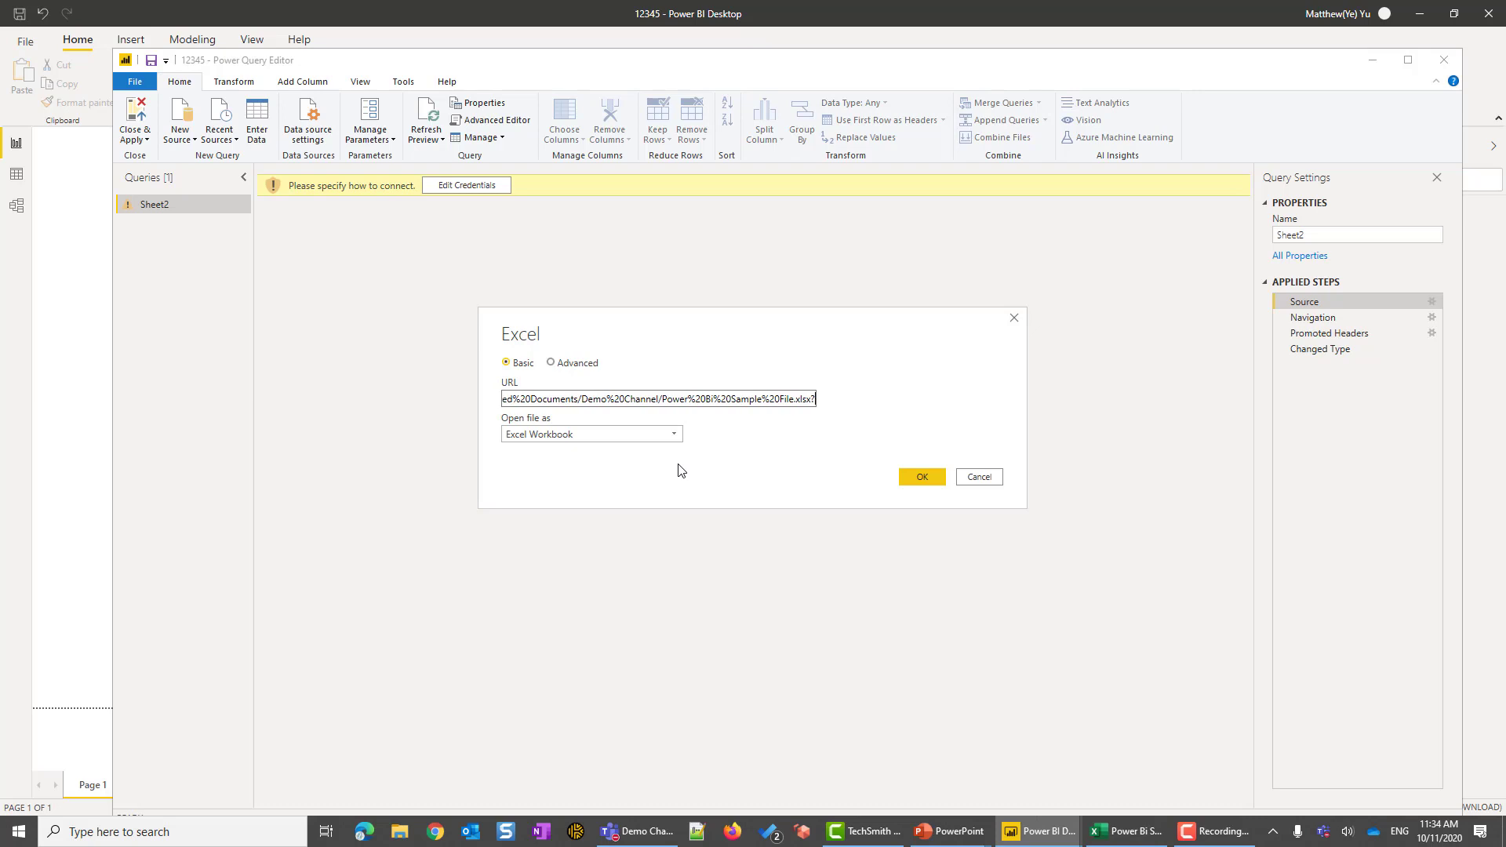
pyautogui.click(910, 478)
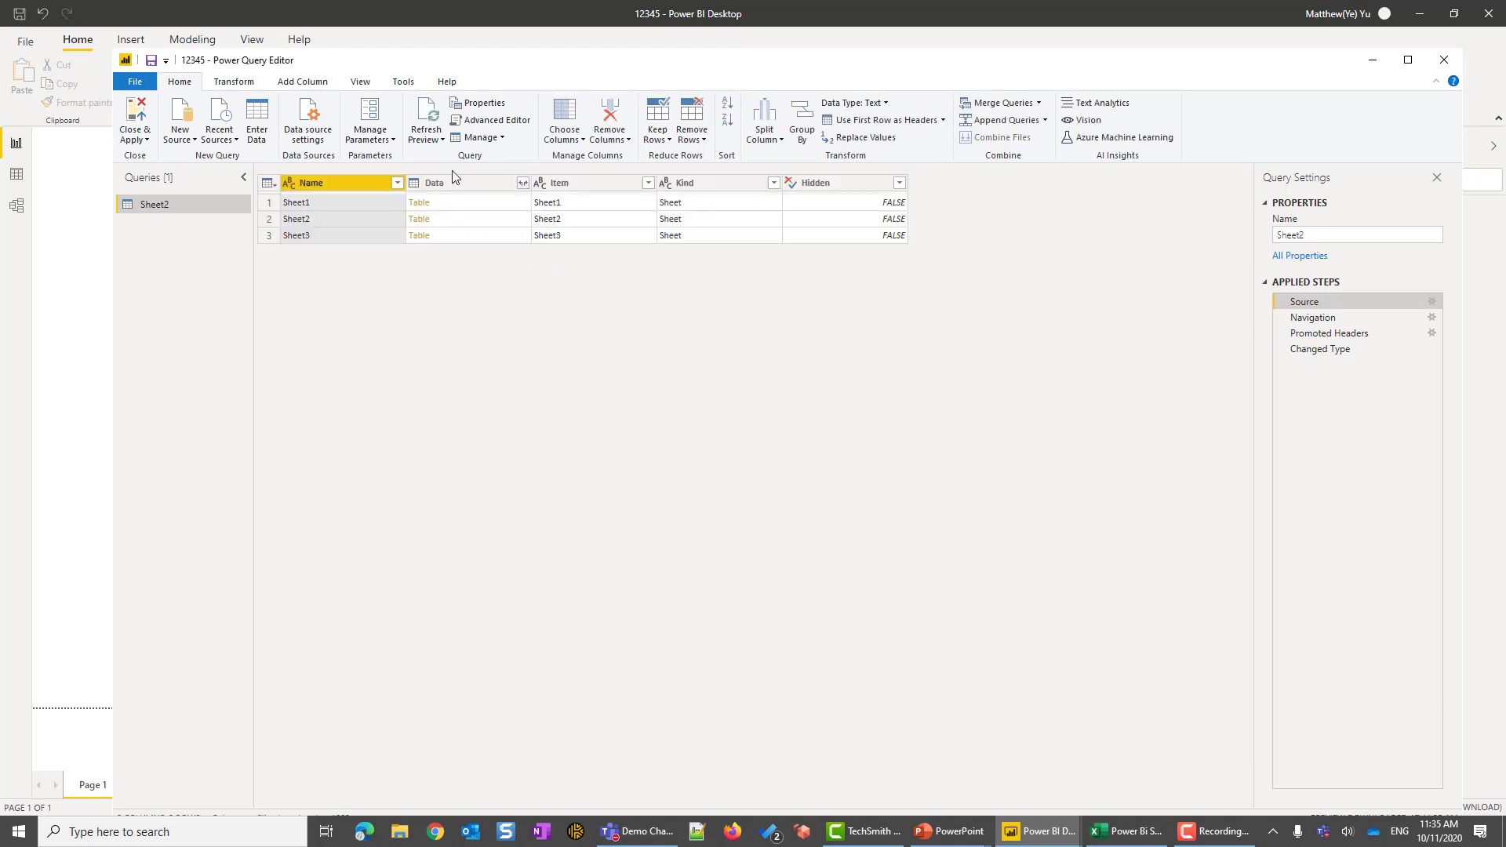
pyautogui.click(1365, 350)
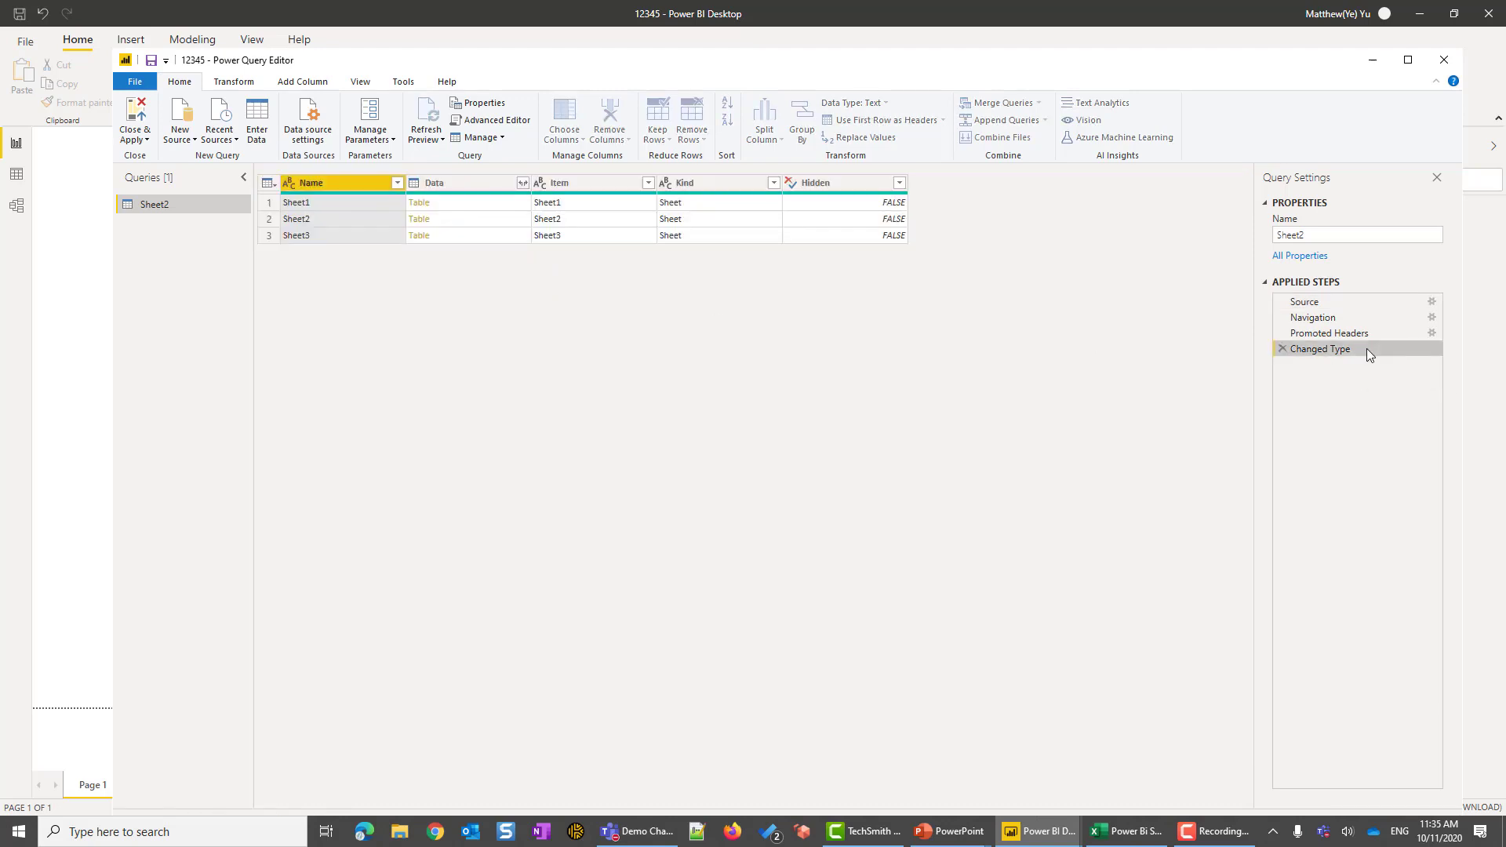
pyautogui.press('F10')
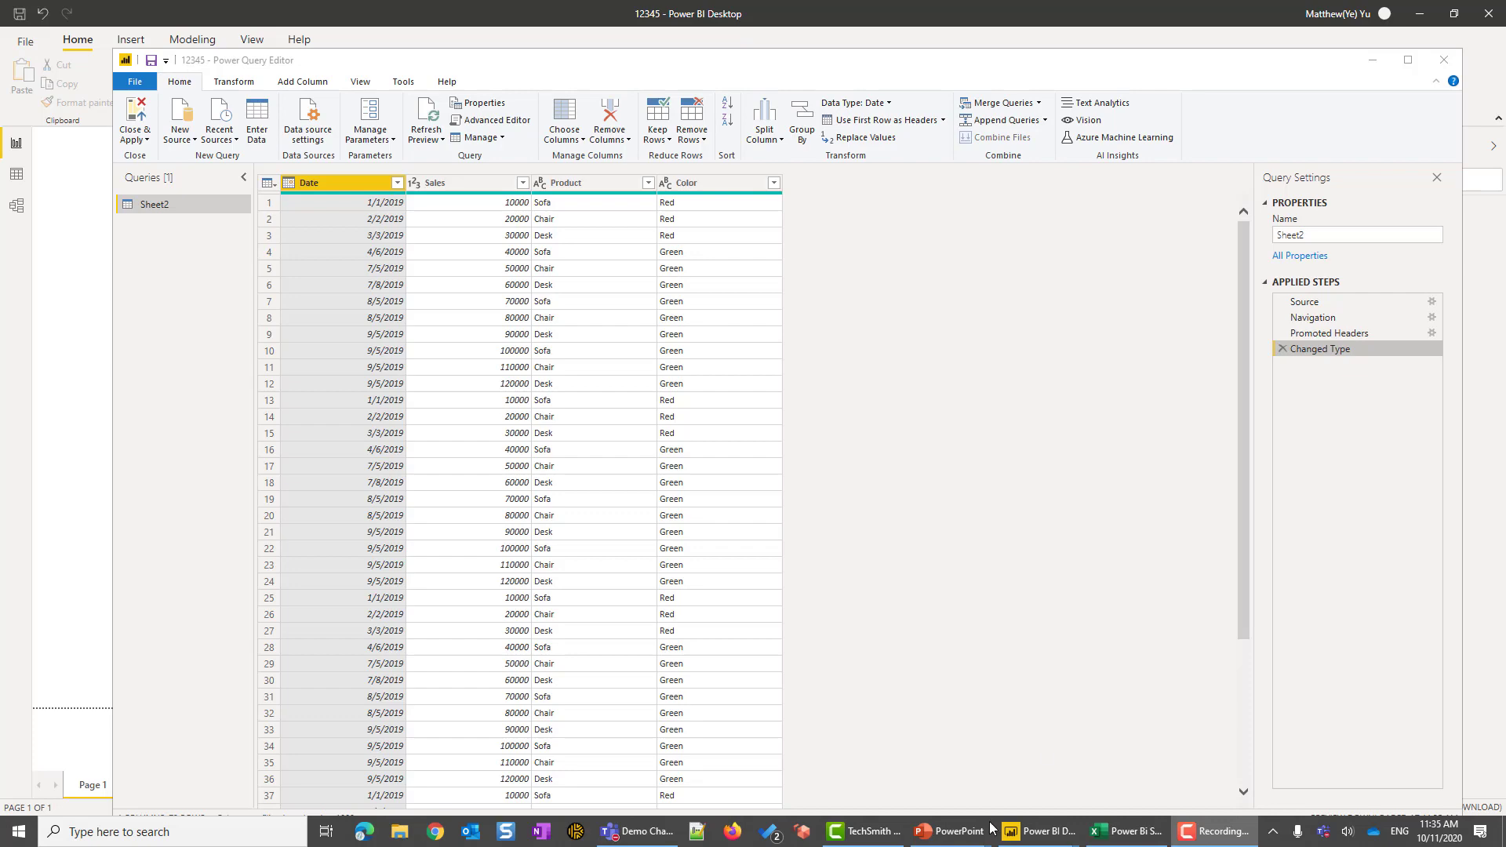
# In PowerPoint, go to slide 9 'What if I still face issues' and follow its admin.powerplatform support link.
pyautogui.moveTo(949, 832)
pyautogui.click(857, 799)
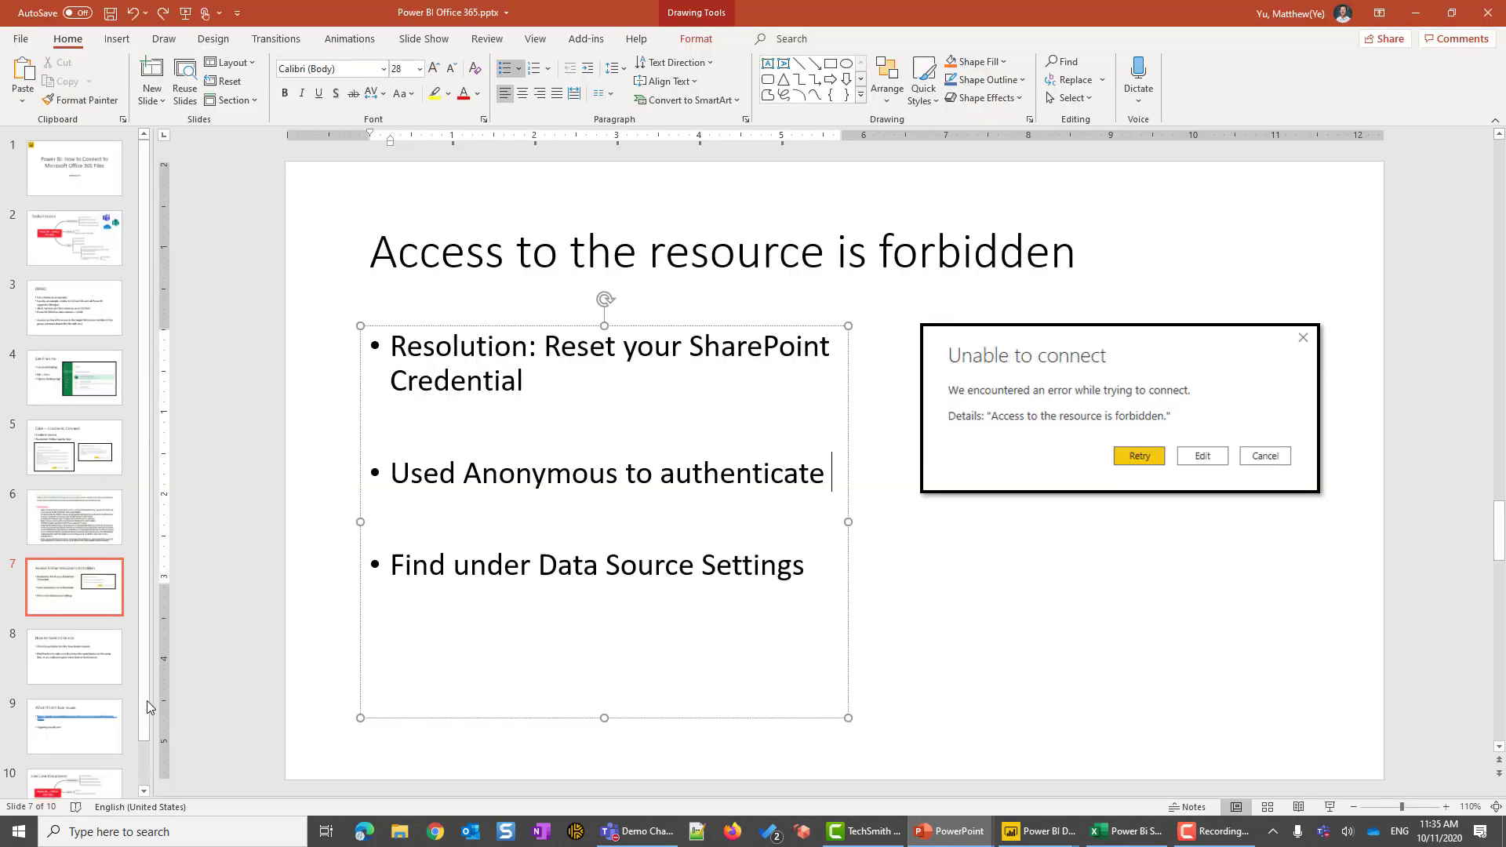
pyautogui.click(67, 666)
pyautogui.click(65, 706)
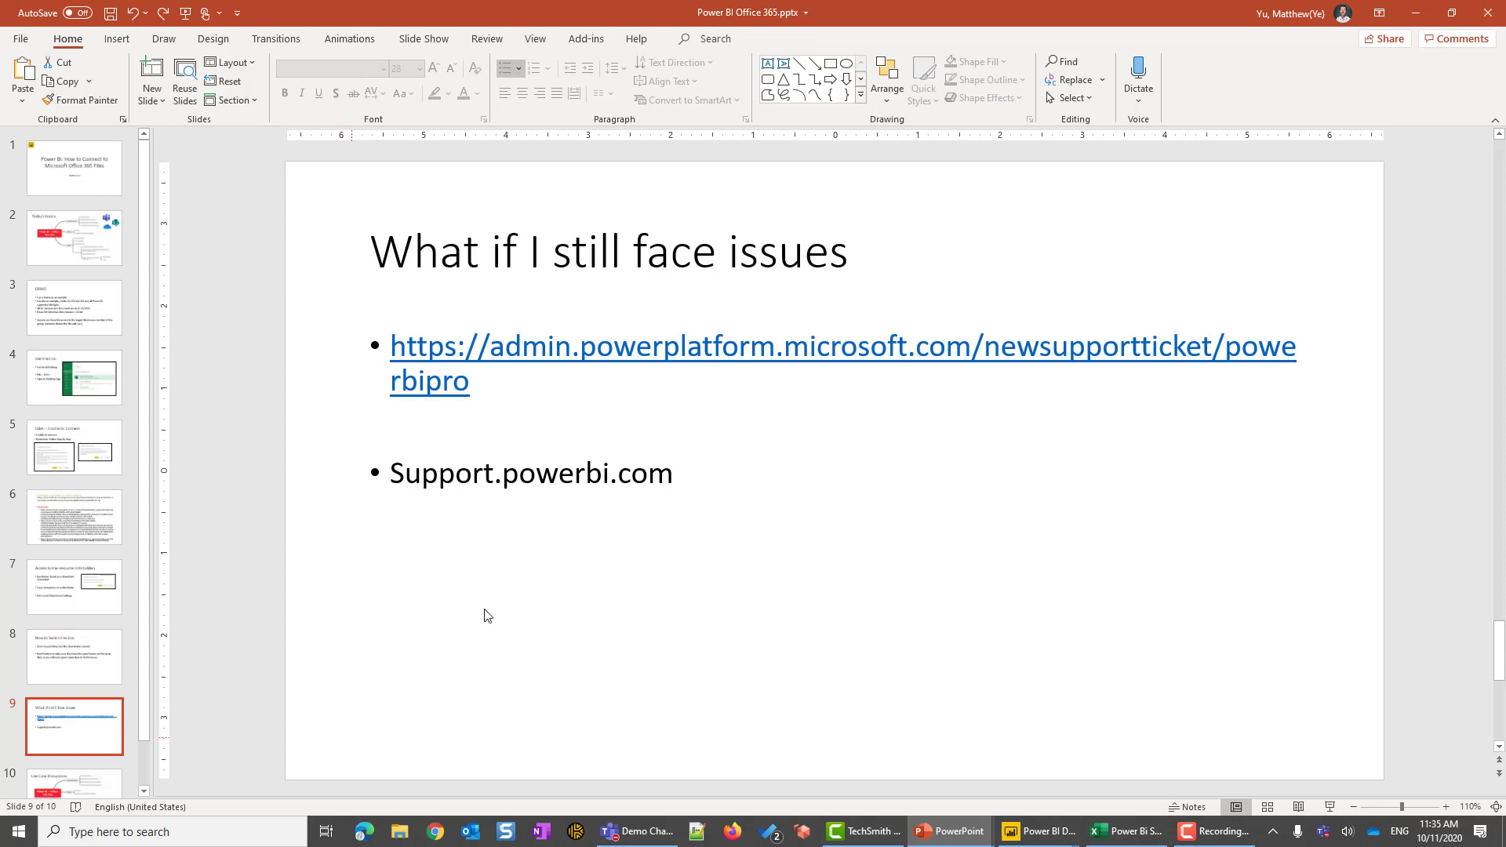
pyautogui.click(391, 479)
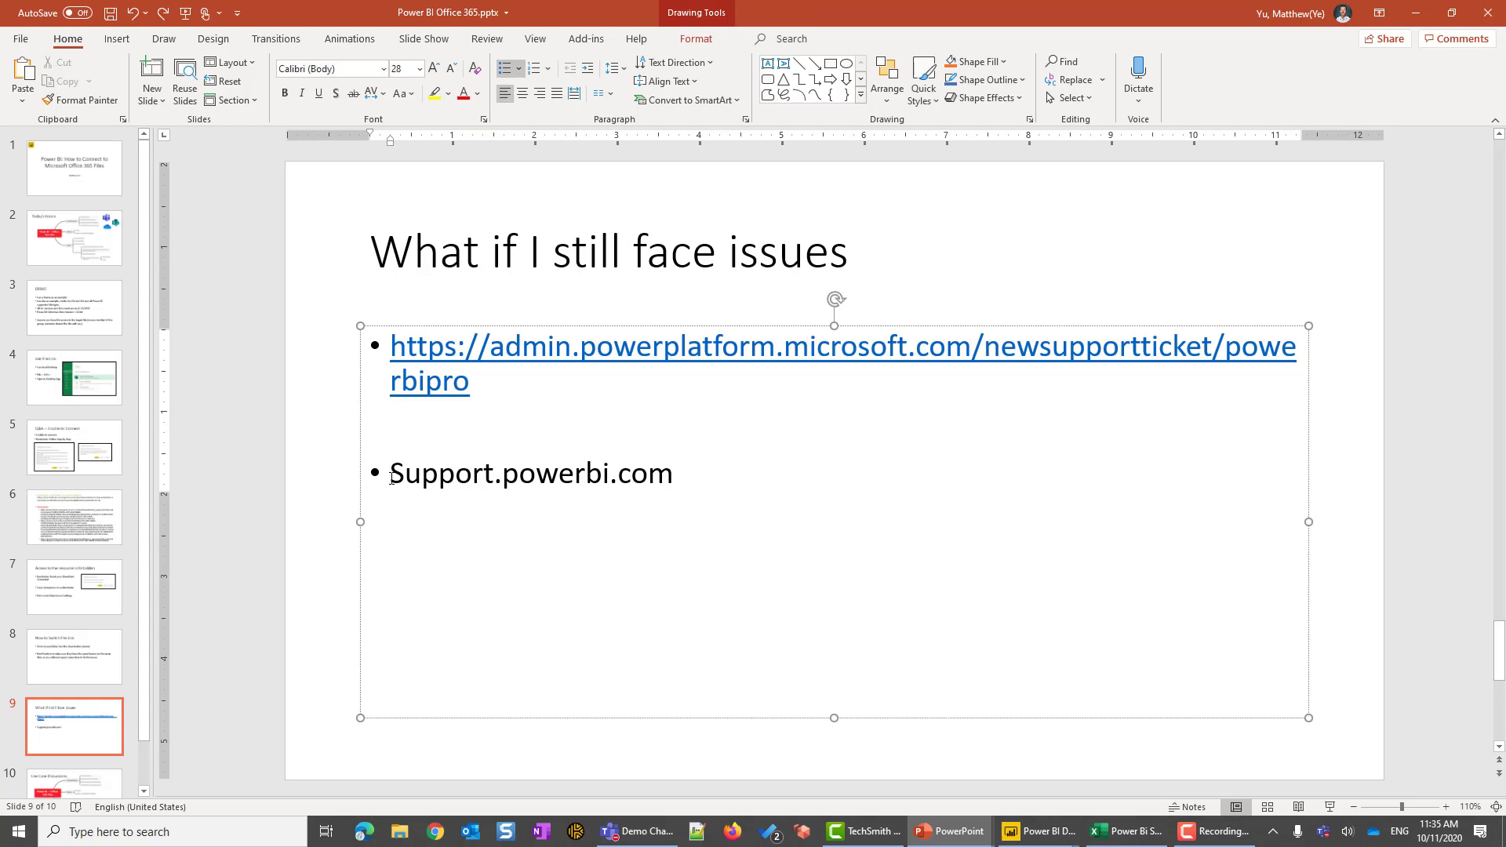
pyautogui.keyDown('ctrl'); pyautogui.click(510, 344); pyautogui.keyUp('ctrl')
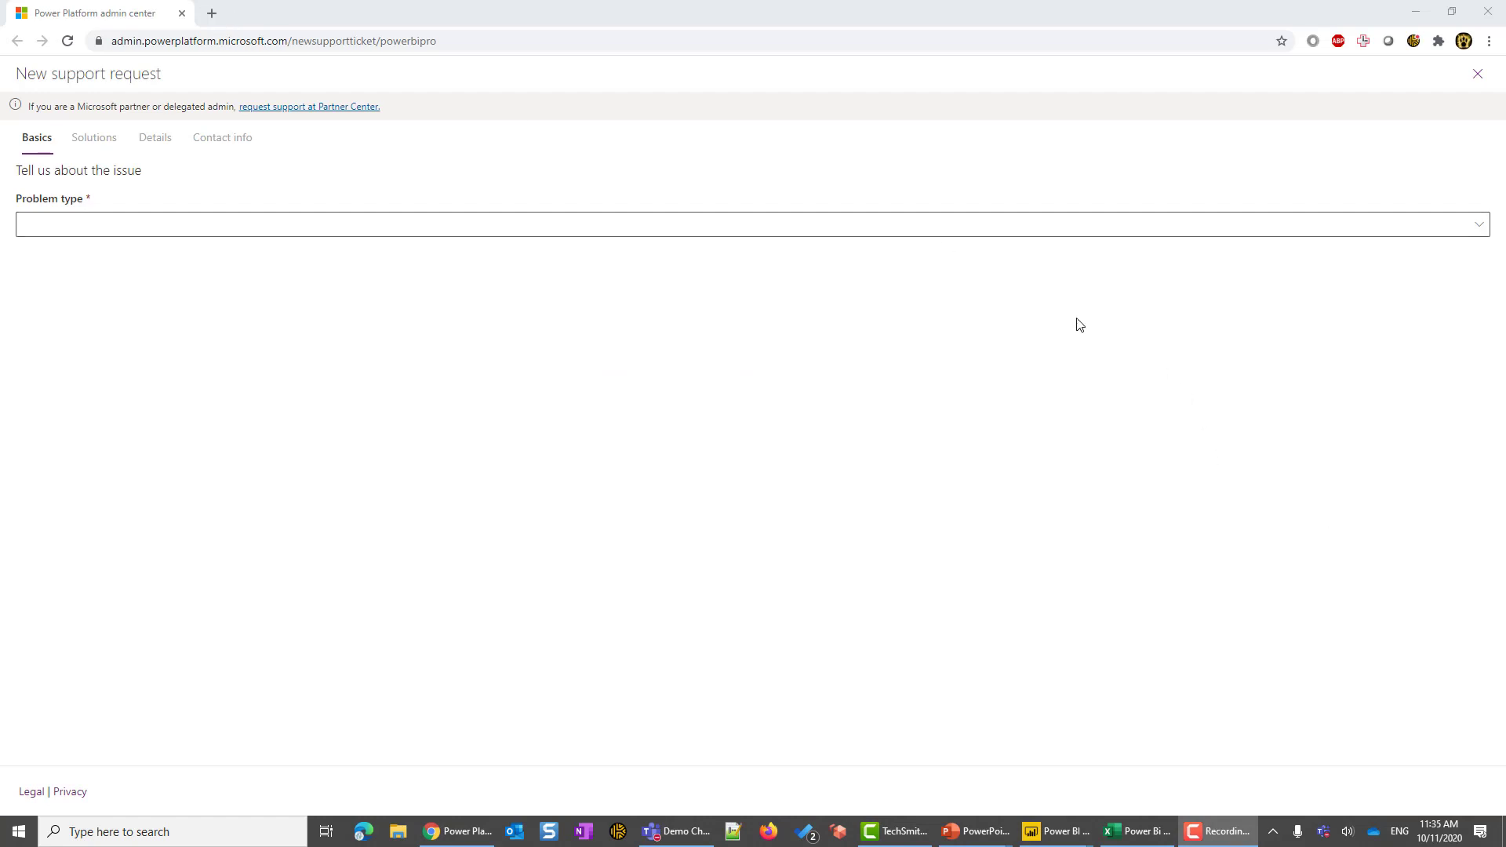
# Load support.powerbi.com and scroll to the 'Still having issues?' ticket options.
pyautogui.click(473, 40)
pyautogui.write('support/')
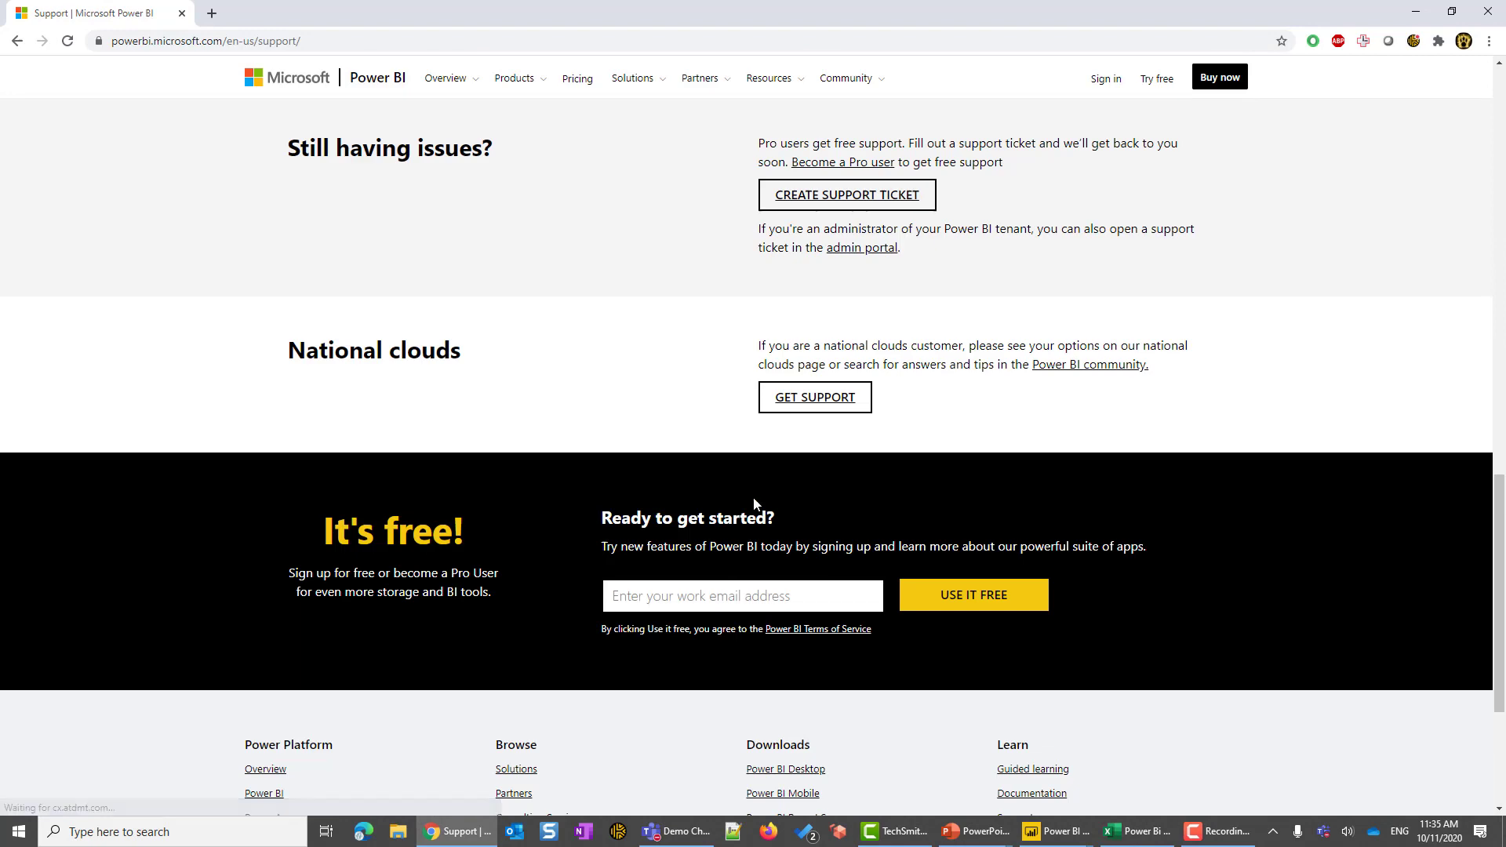
pyautogui.scroll(2, 756, 504)
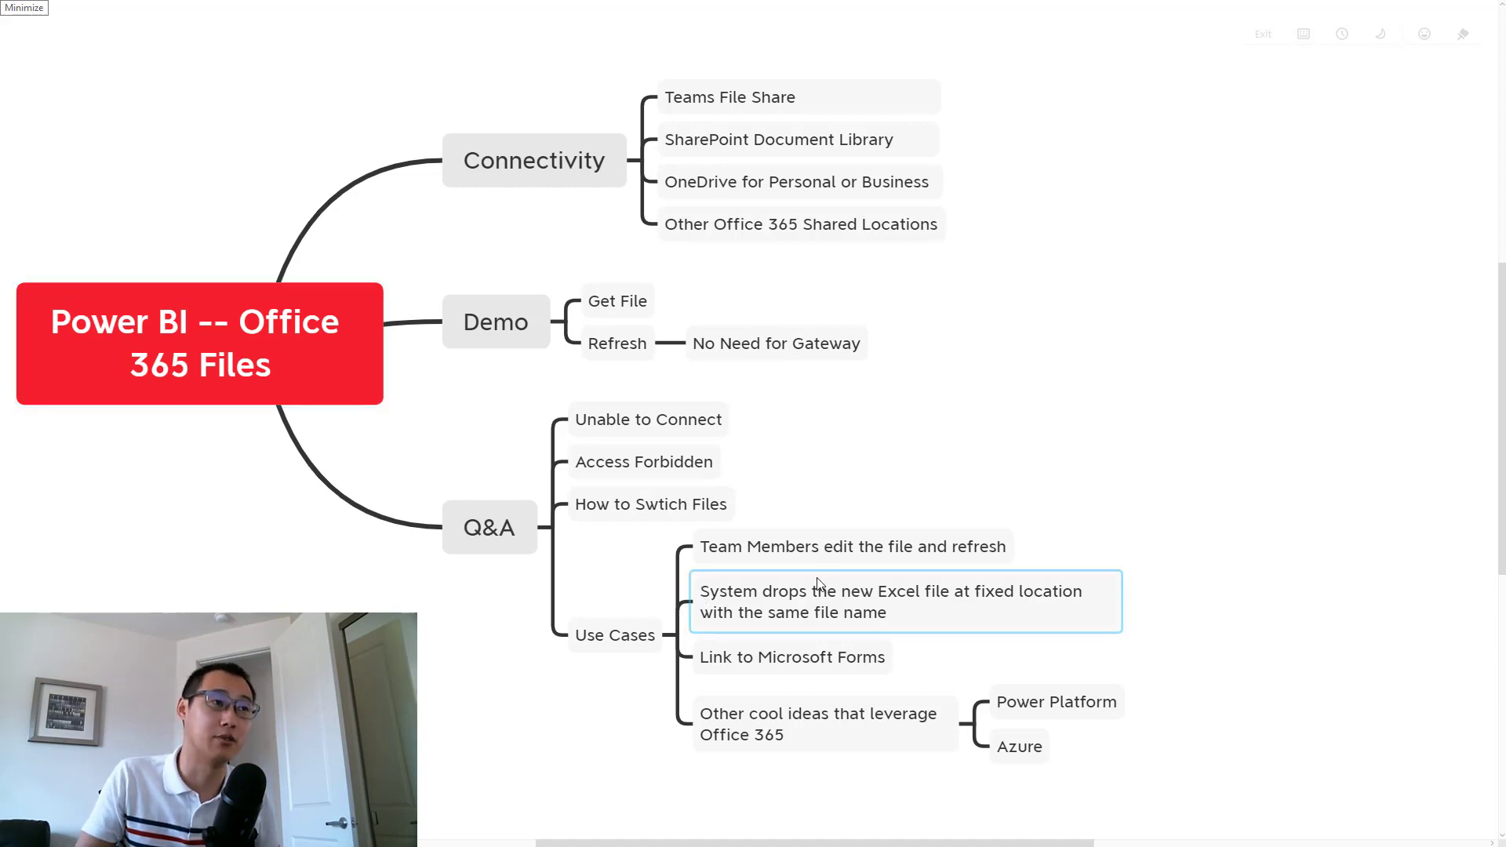
# Select the 'Team Members edit the file and refresh' and dropped-Excel-files Use Cases nodes, then bring up Start.
pyautogui.click(846, 559)
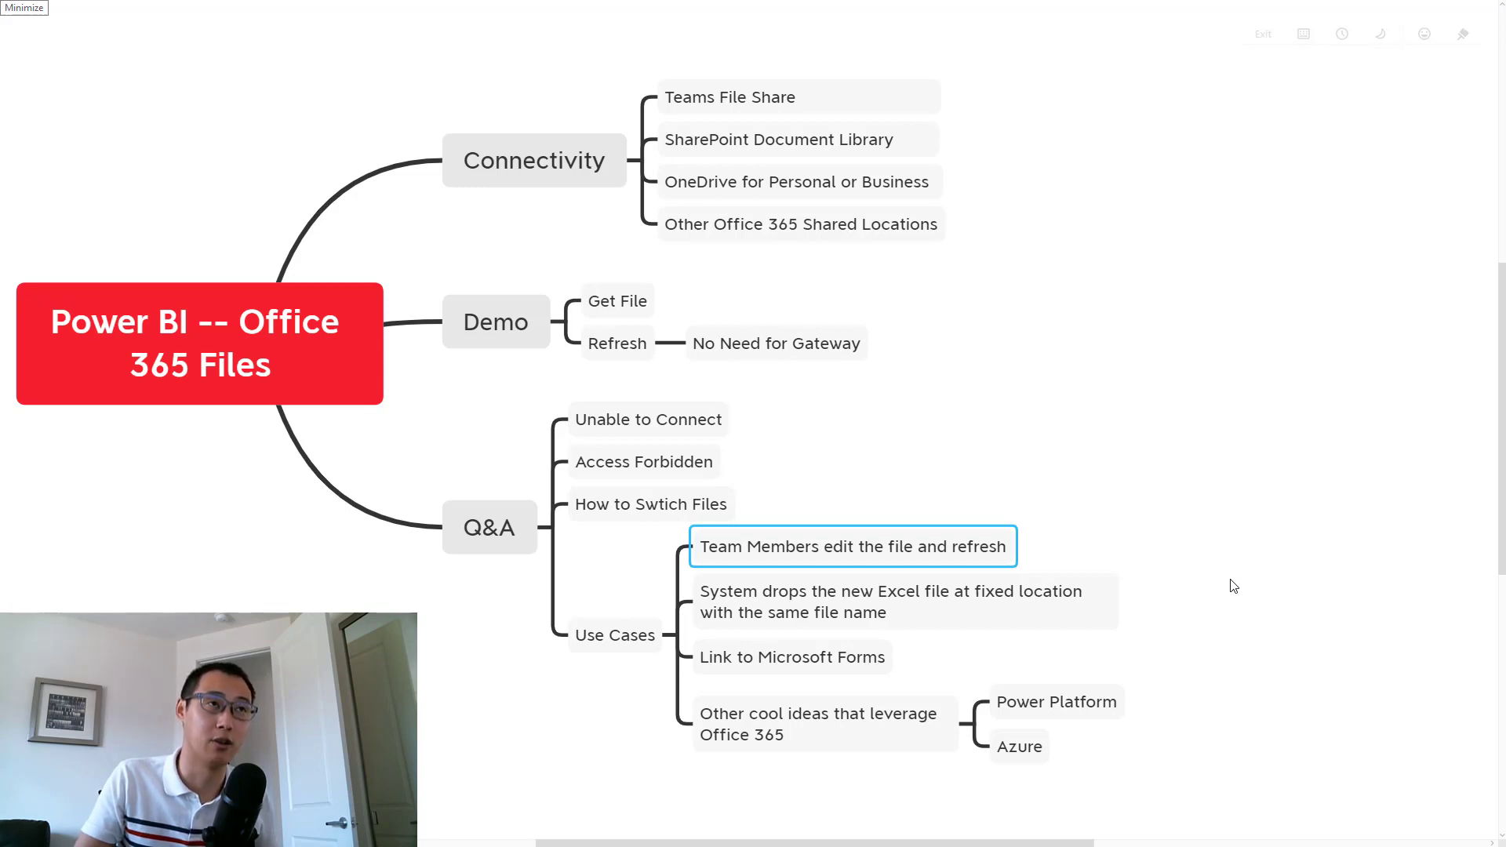
pyautogui.click(1080, 624)
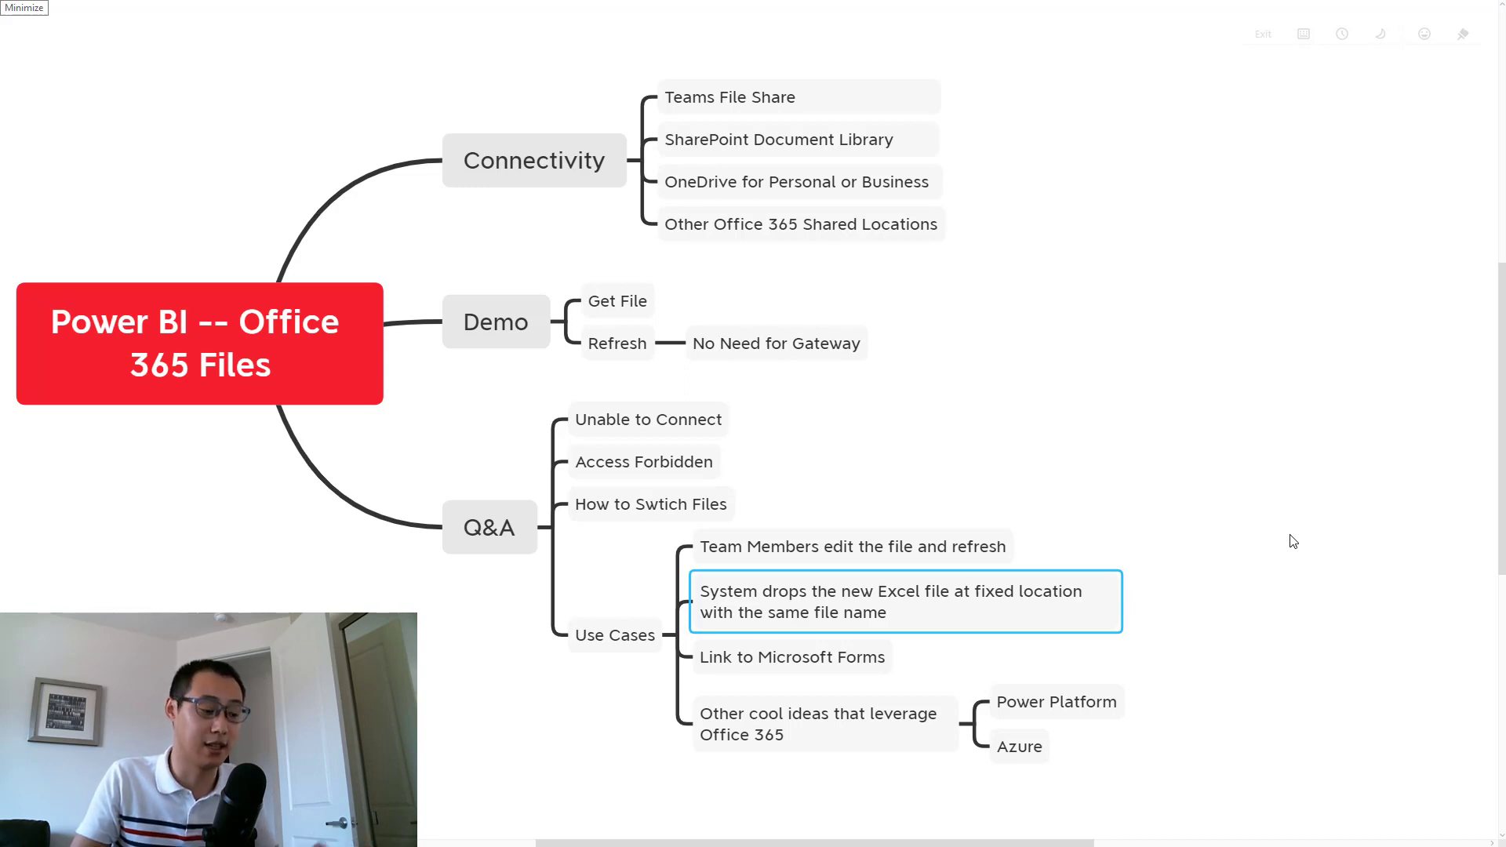
pyautogui.press('super')
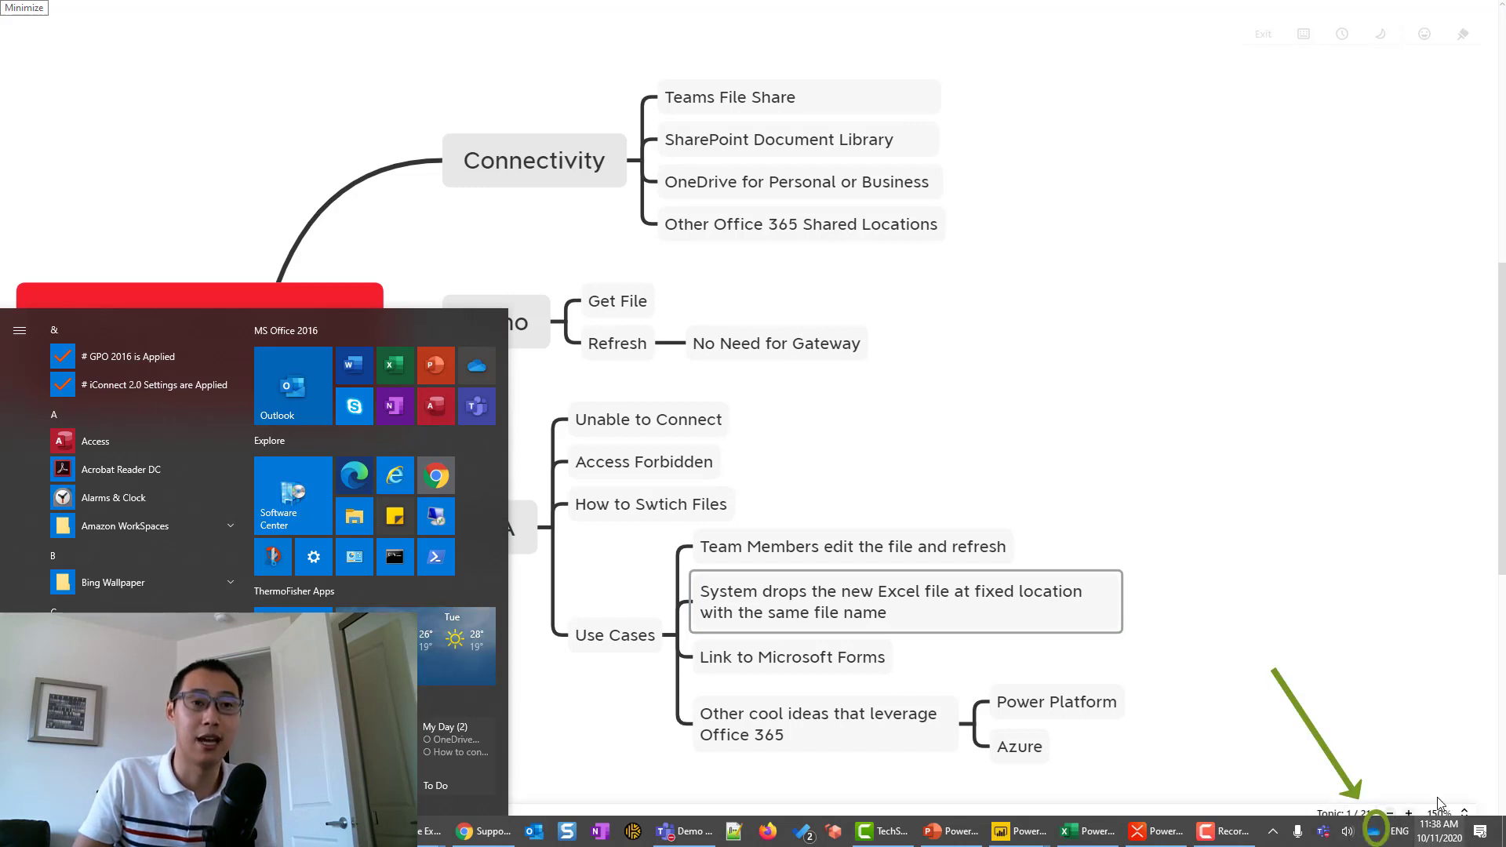
# Dismiss the Start menu and select the Power Platform and Azure nodes on the mind map.
pyautogui.click(1267, 665)
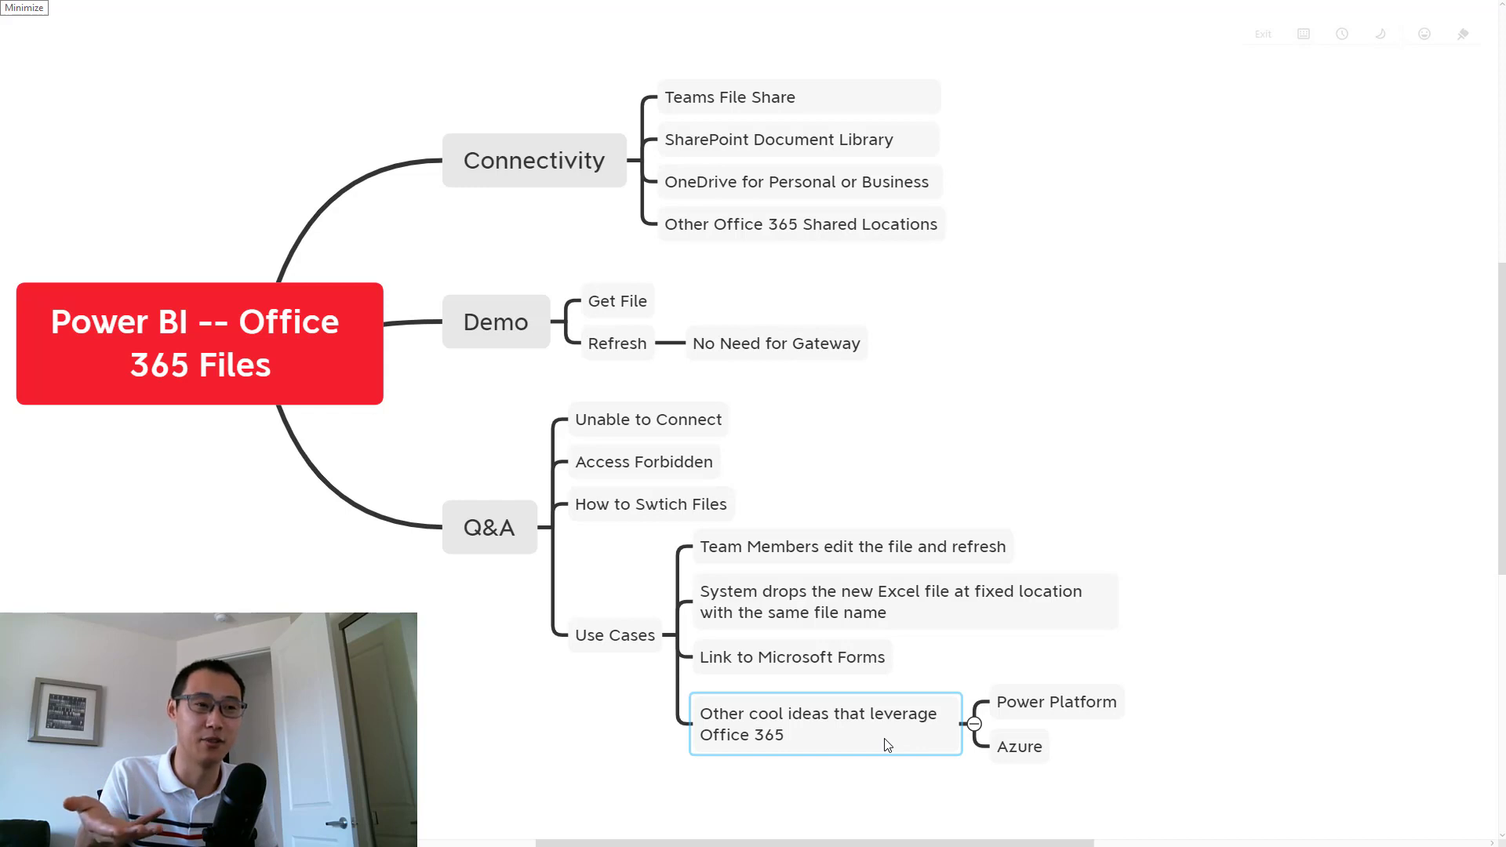
pyautogui.click(1006, 708)
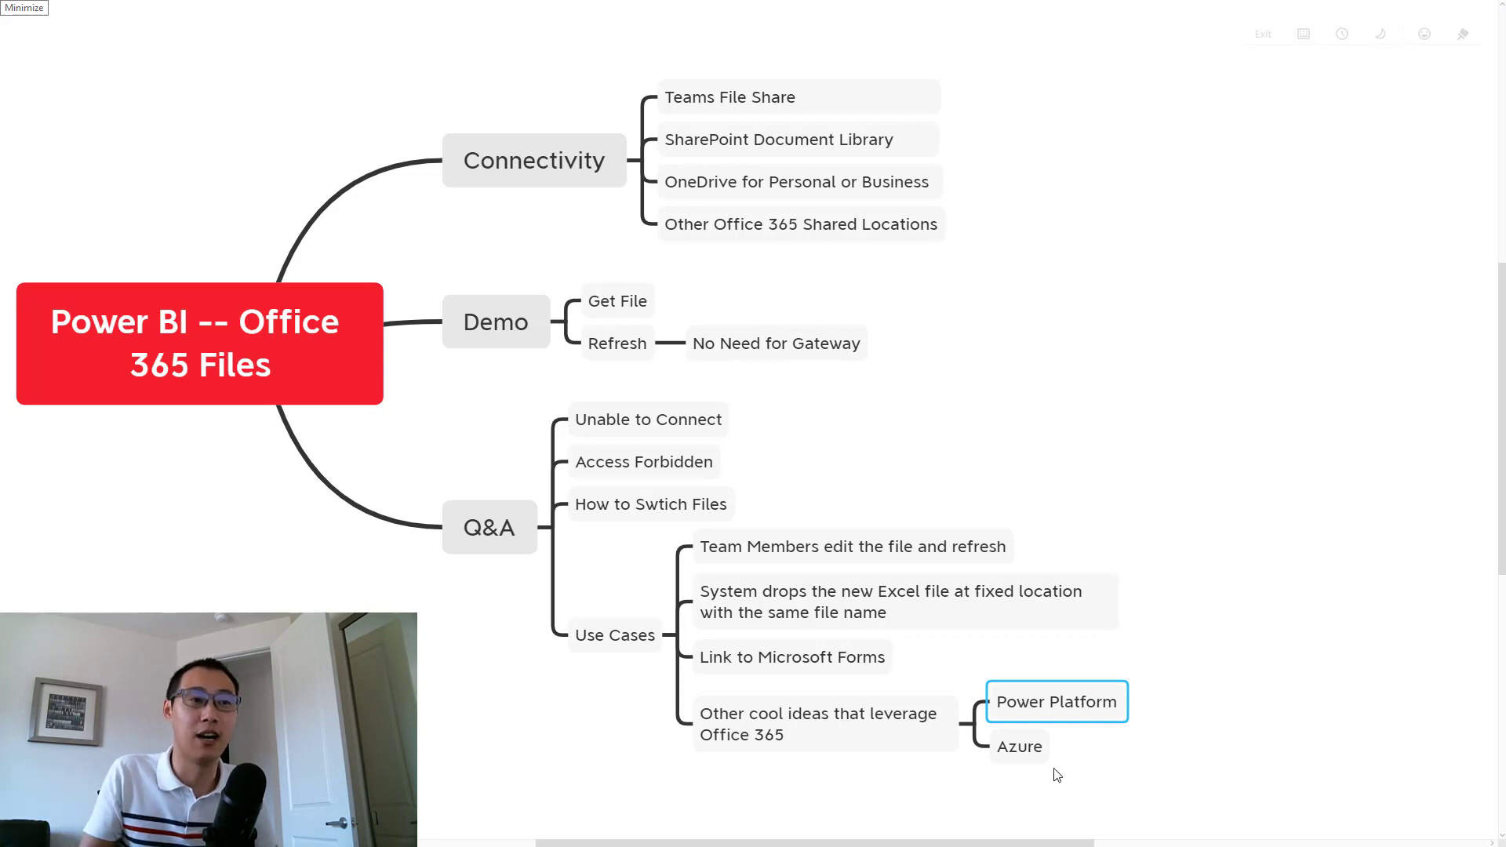
pyautogui.click(1037, 757)
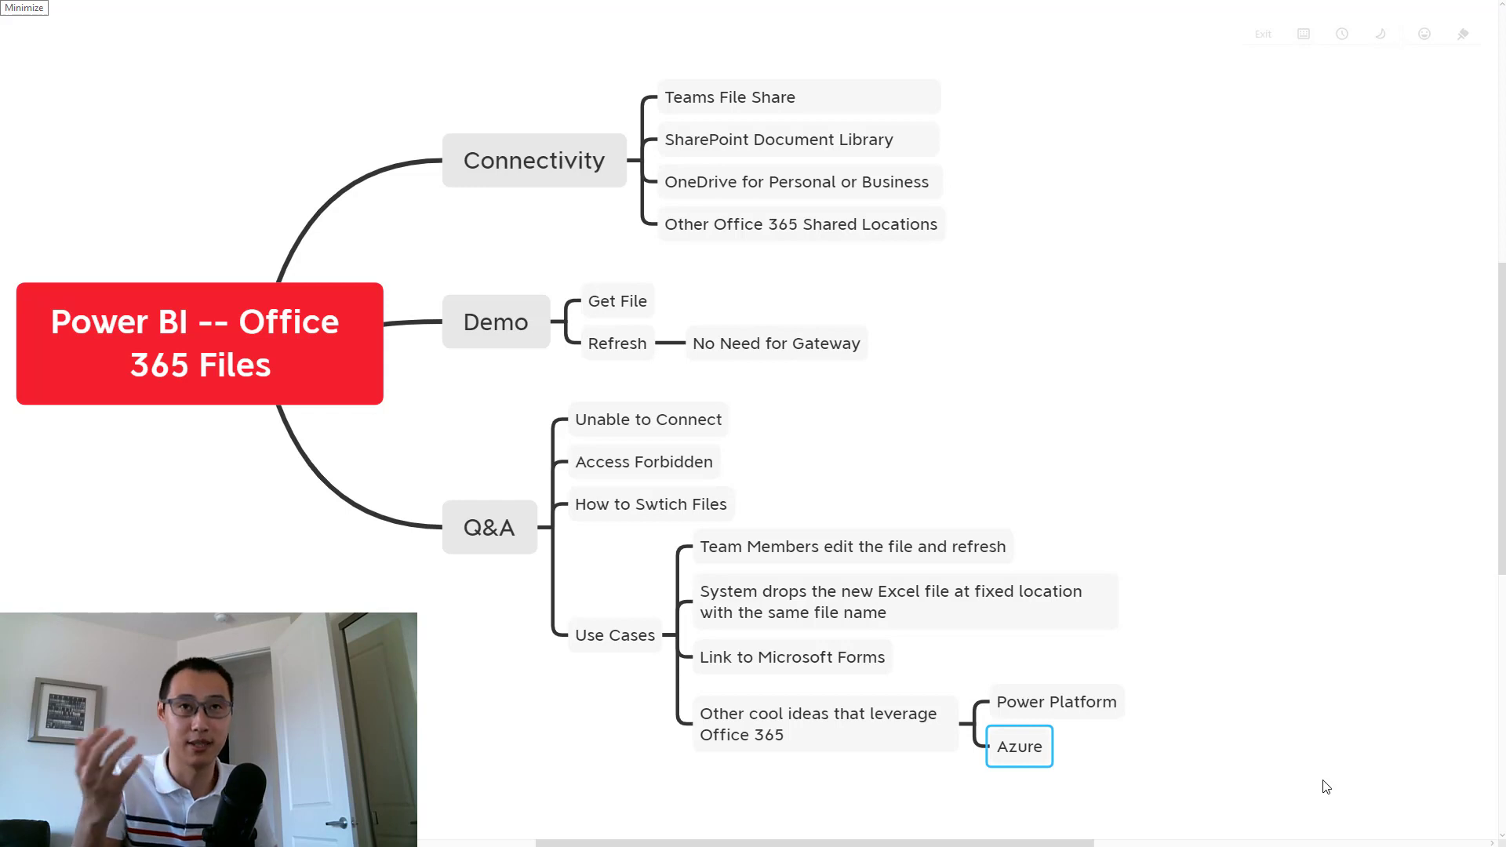